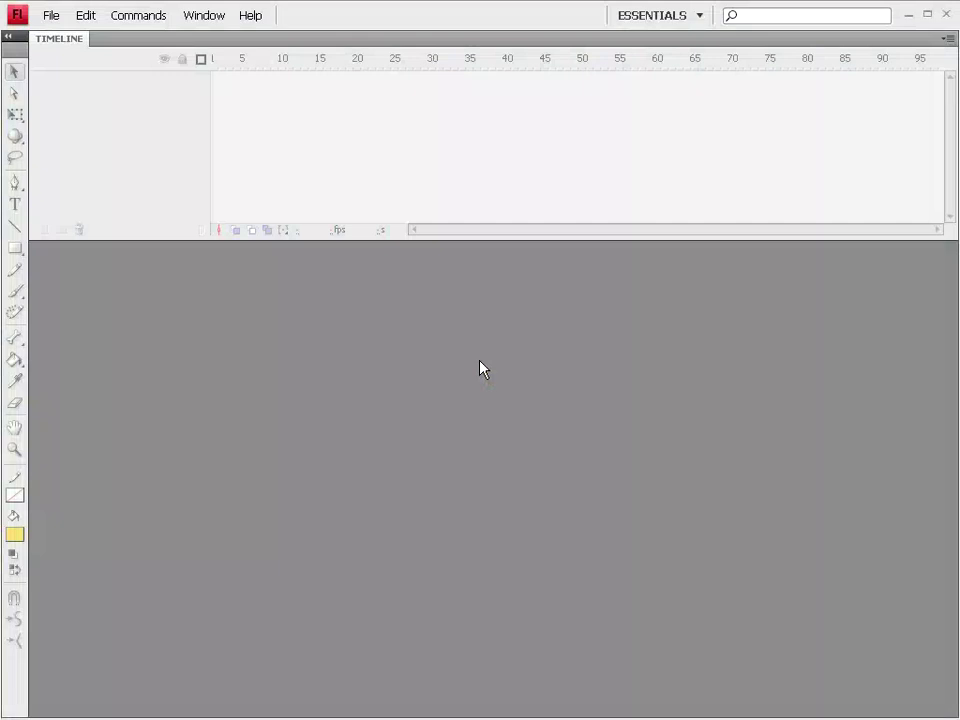
- Create a new blank Flash File (ActionScript 2.0) document, Untitled-1
{"action": "left_click", "coordinate": [50, 15]}
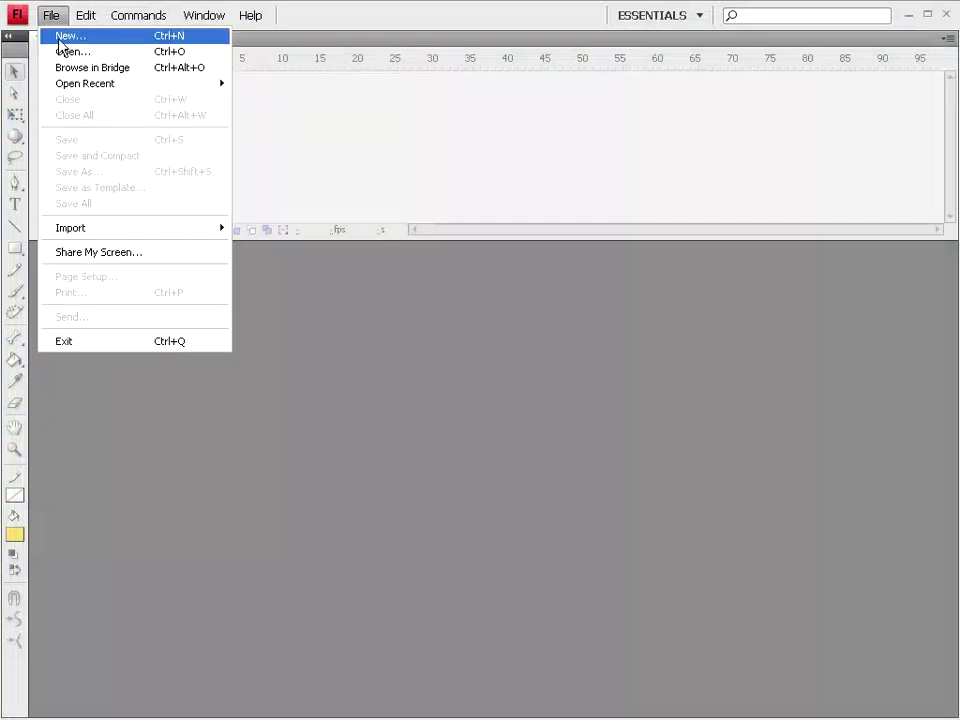
{"action": "left_click", "coordinate": [62, 36]}
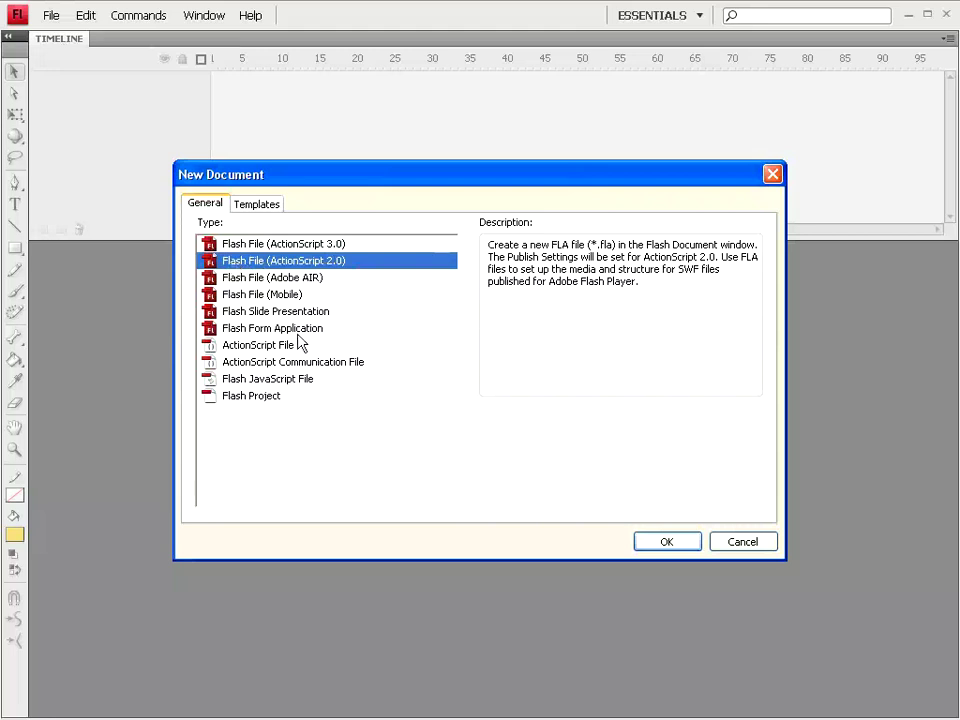
{"action": "left_click", "coordinate": [666, 544]}
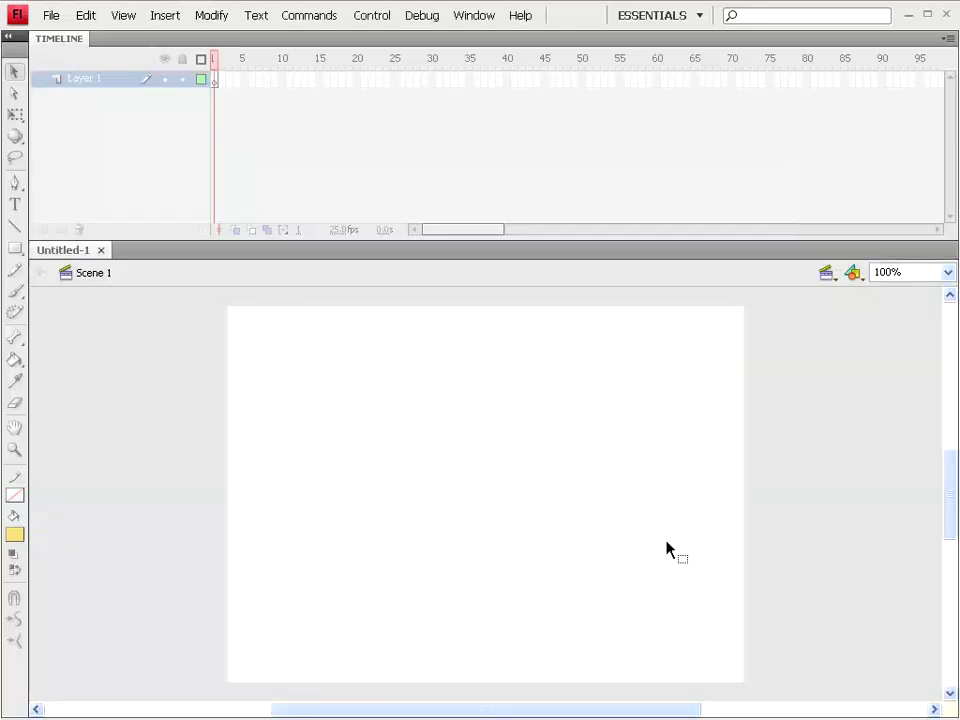
{"action": "left_click_drag", "start_coordinate": [525, 711], "coordinate": [614, 714]}
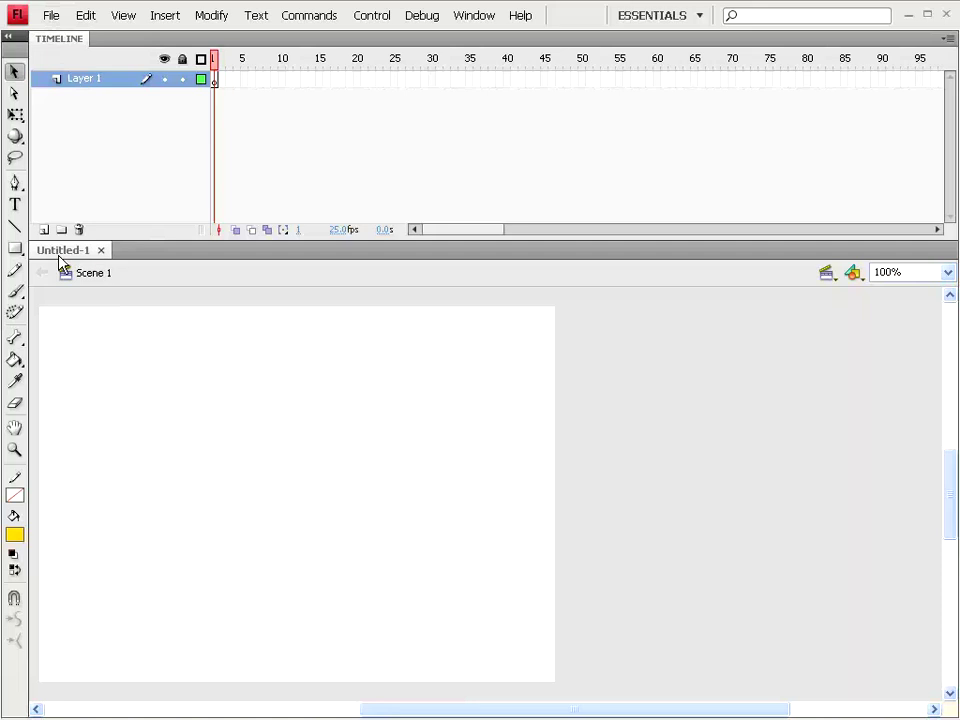
- Save the document as PhotoAlbum
{"action": "left_click", "coordinate": [51, 15]}
{"action": "left_click", "coordinate": [110, 230]}
{"action": "type", "text": "Photo"}
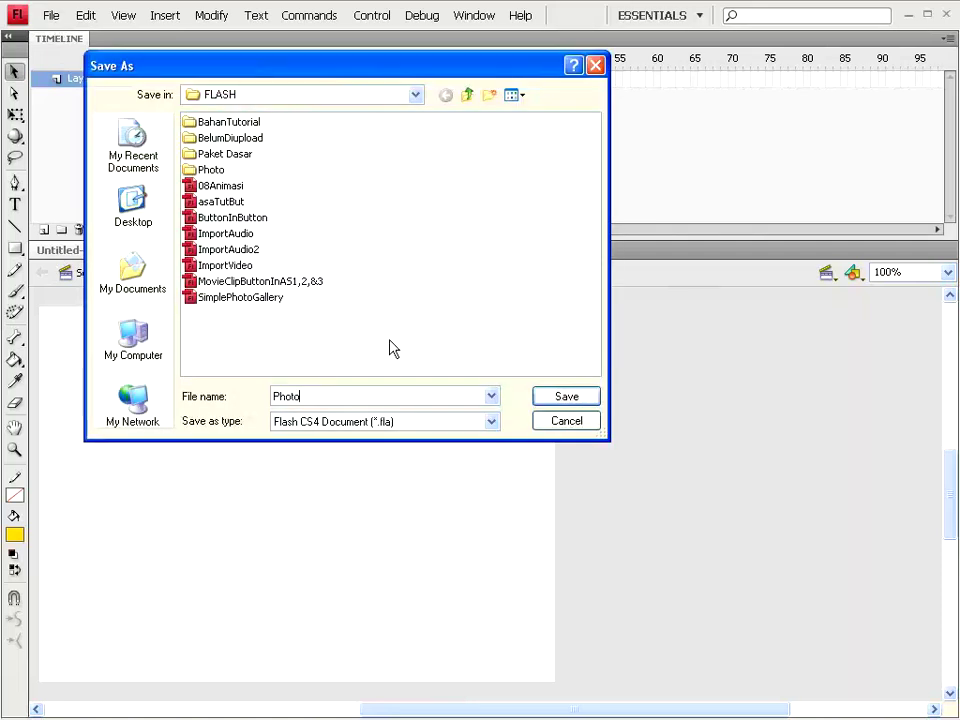
{"action": "type", "text": "Album"}
{"action": "left_click", "coordinate": [574, 400]}
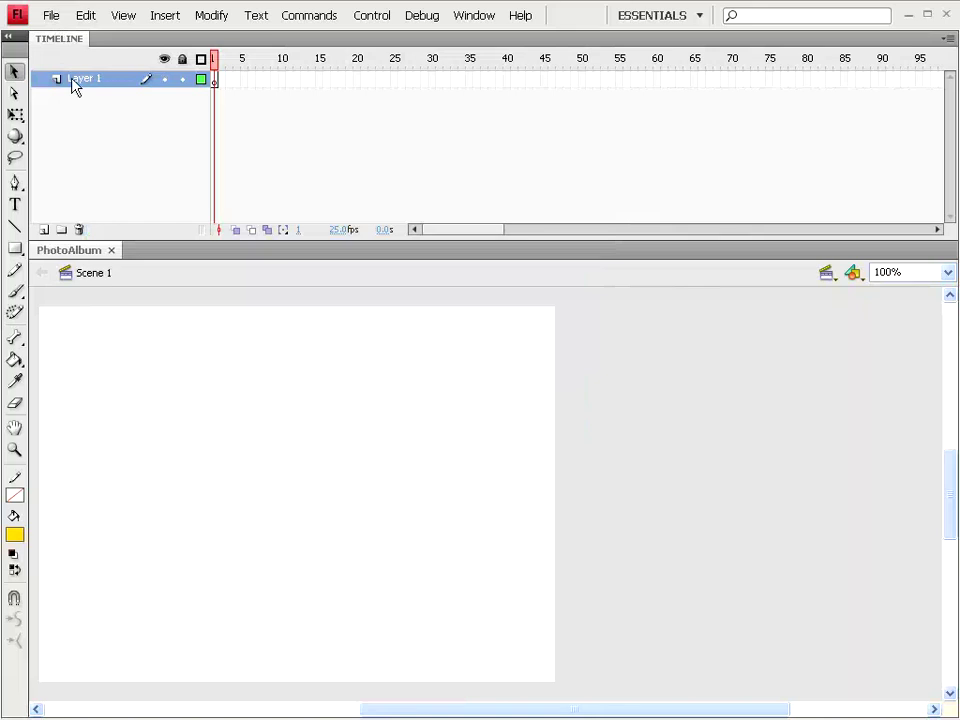
- Import photos 01–05 from the FLASH/Photo folder into the library
{"action": "left_click", "coordinate": [51, 15]}
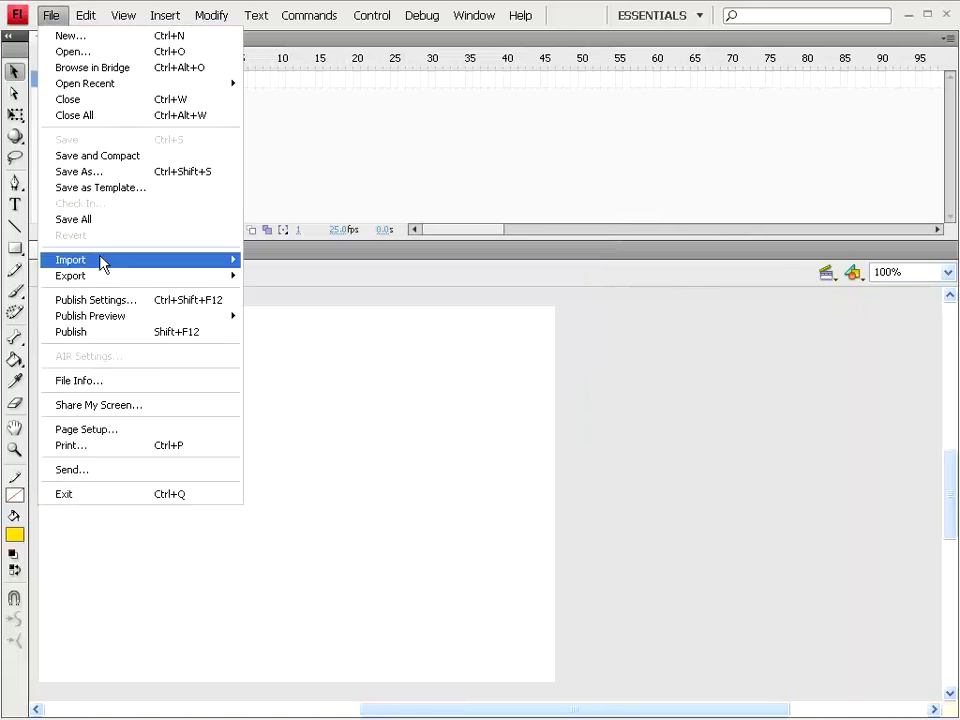
{"action": "mouse_move", "coordinate": [71, 260]}
{"action": "left_click", "coordinate": [319, 276]}
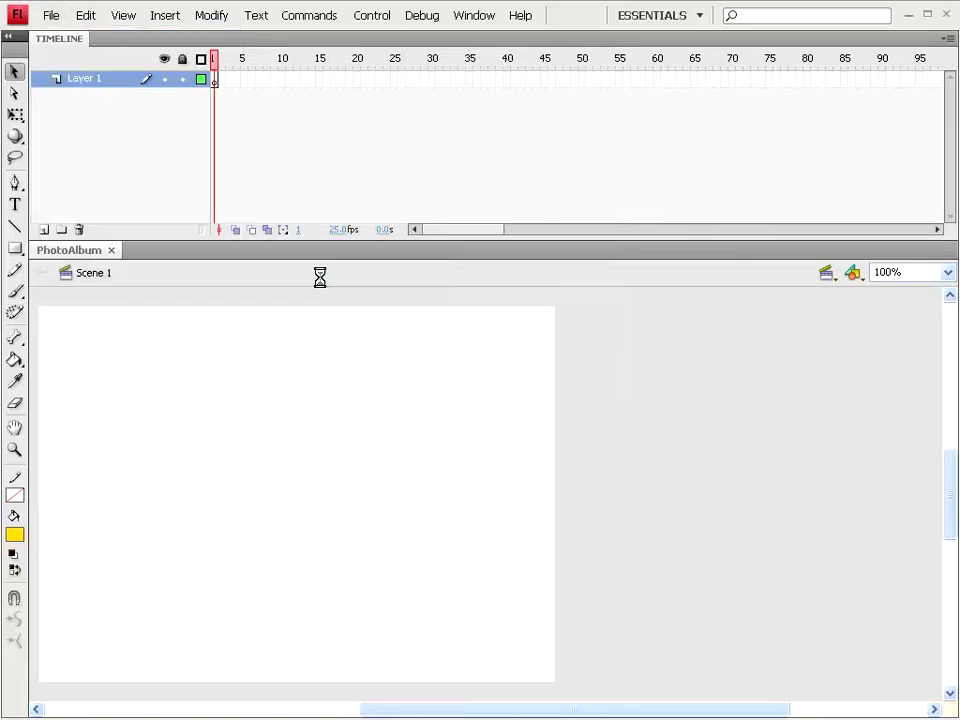
{"action": "left_click", "coordinate": [467, 94]}
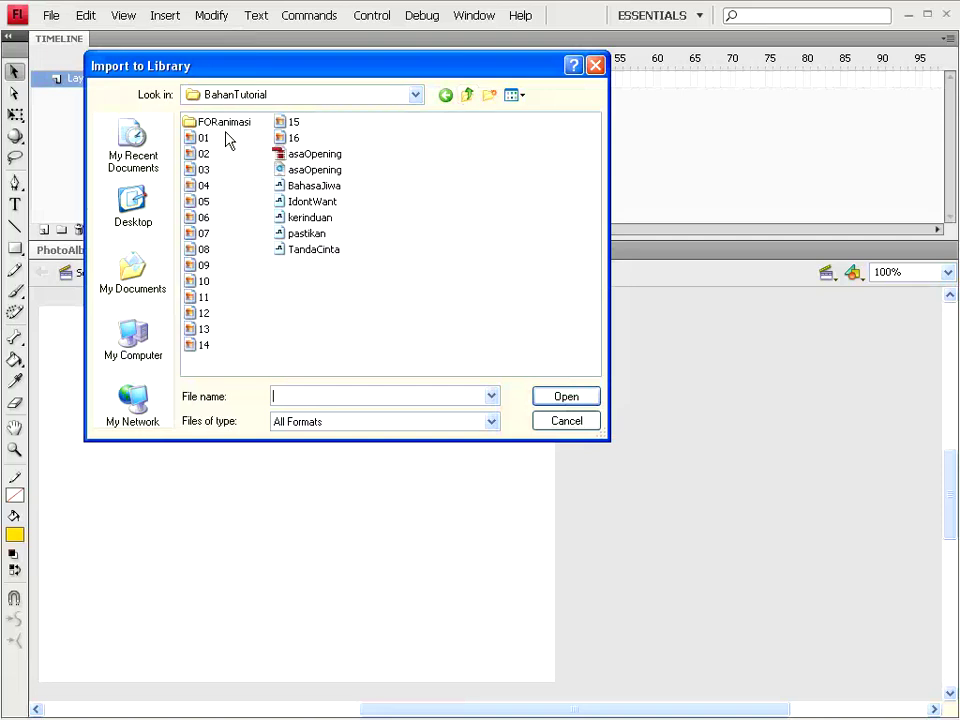
{"action": "left_click", "coordinate": [467, 94]}
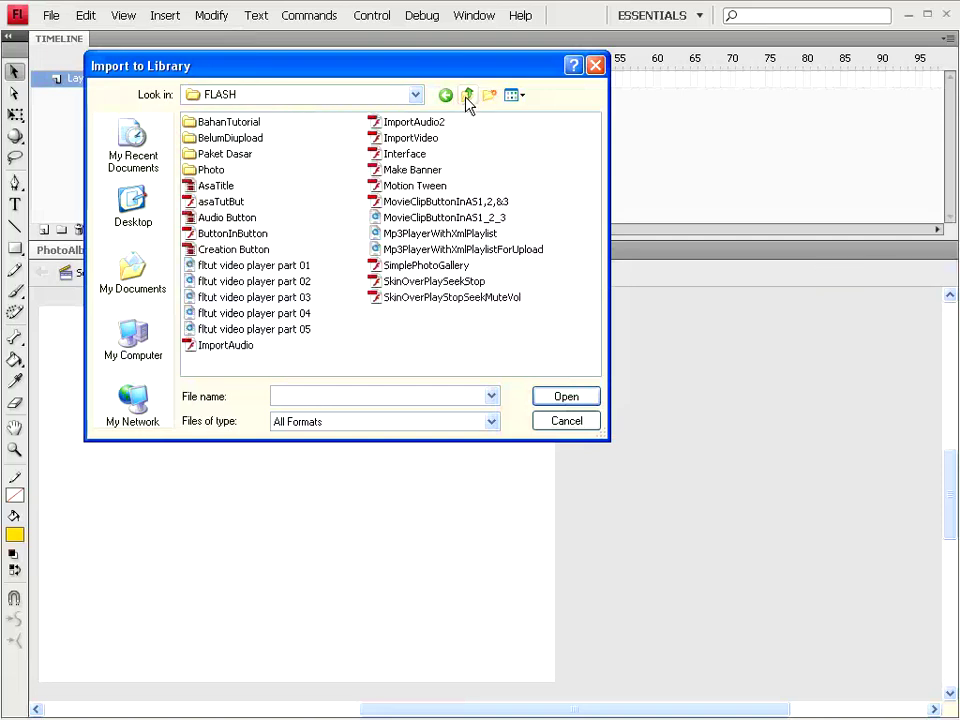
{"action": "double_click", "coordinate": [205, 170]}
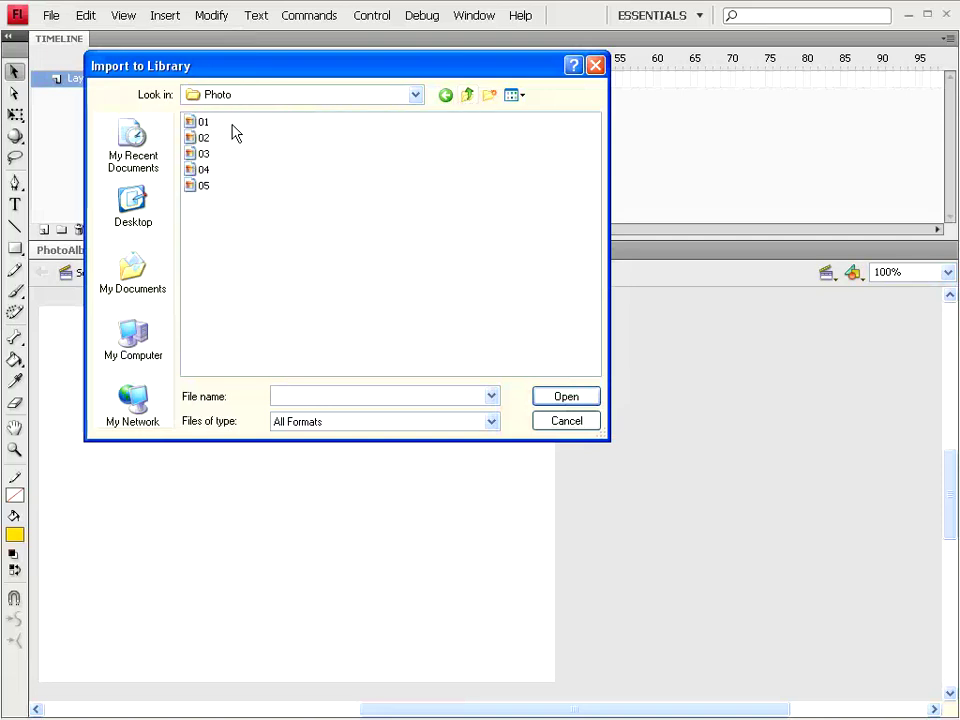
{"action": "left_click_drag", "start_coordinate": [232, 114], "coordinate": [200, 207]}
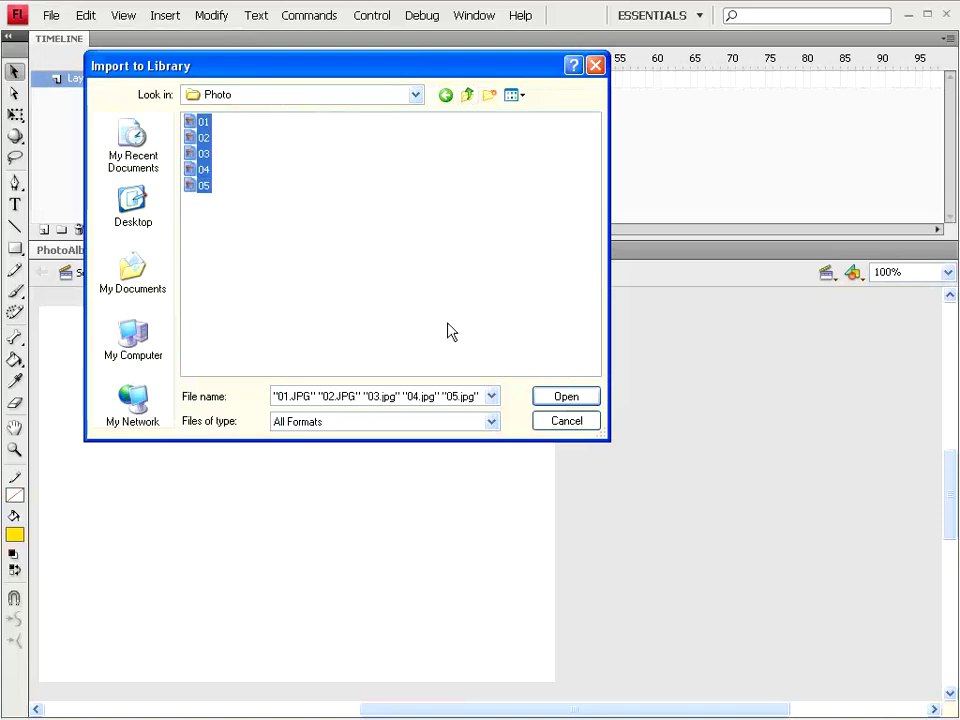
{"action": "left_click", "coordinate": [566, 397]}
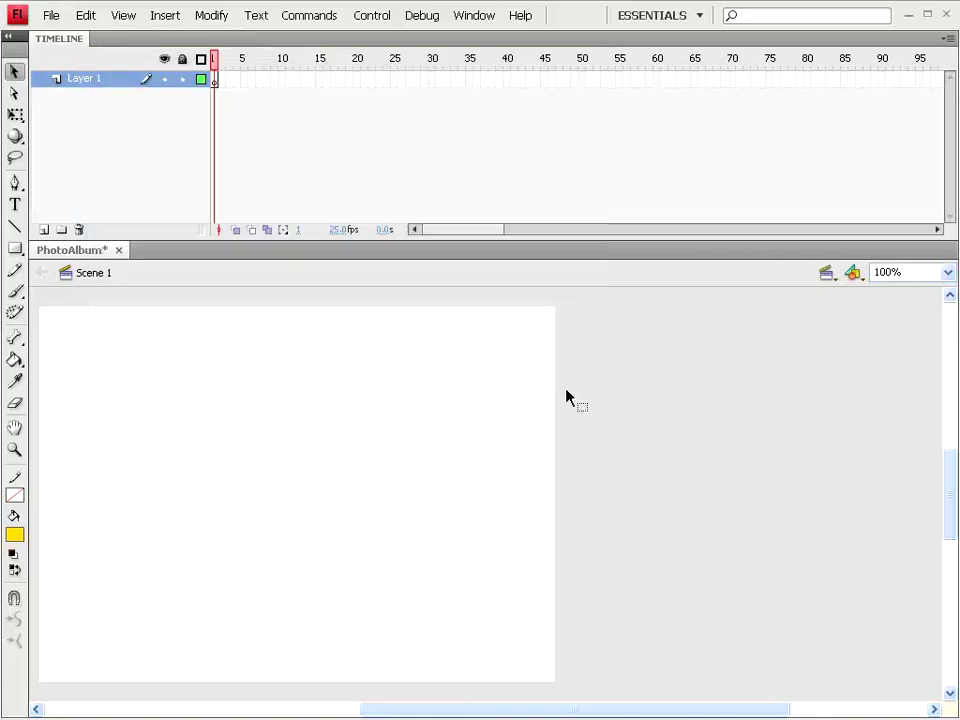
- Show the Library, preview the imported photos, and drag 01.JPG onto the stage
{"action": "left_click", "coordinate": [474, 16]}
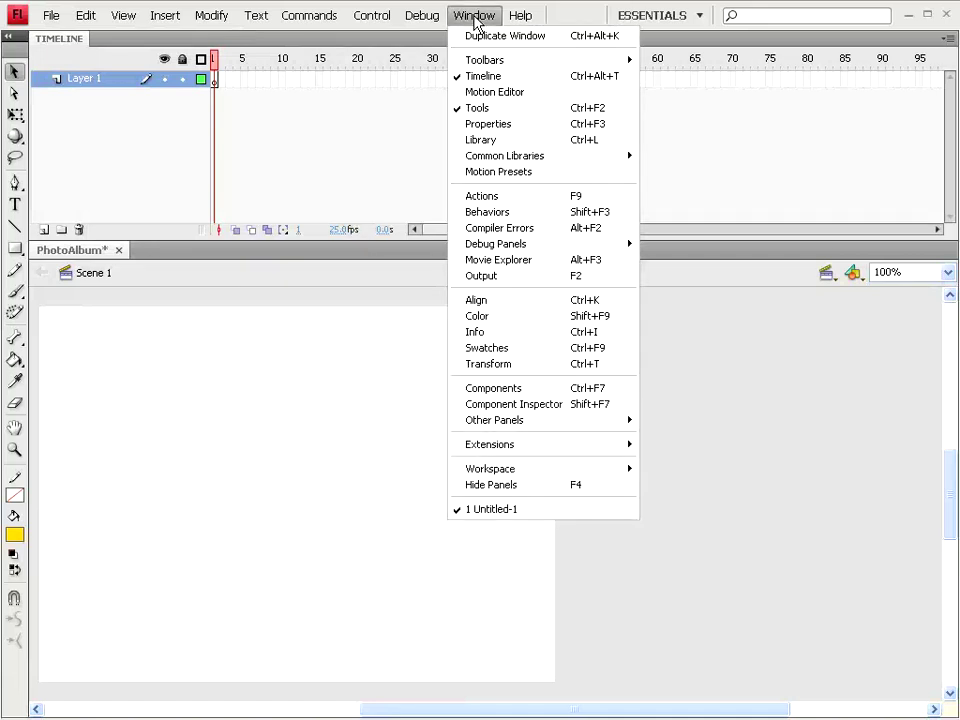
{"action": "left_click", "coordinate": [497, 140]}
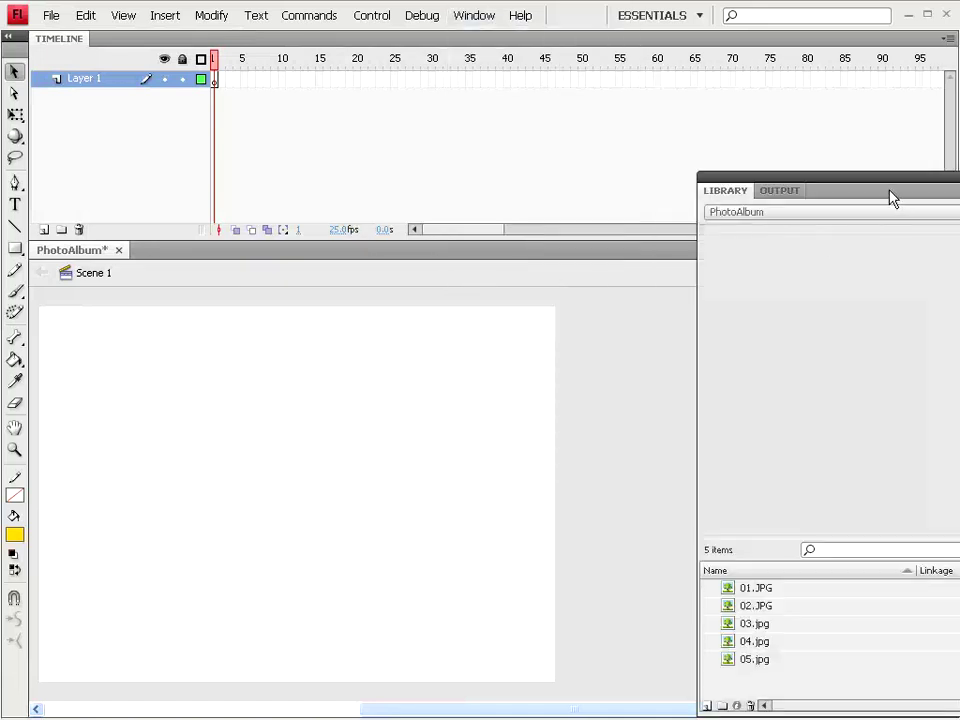
{"action": "key", "text": "ctrl+l"}
{"action": "key", "text": "ctrl+l"}
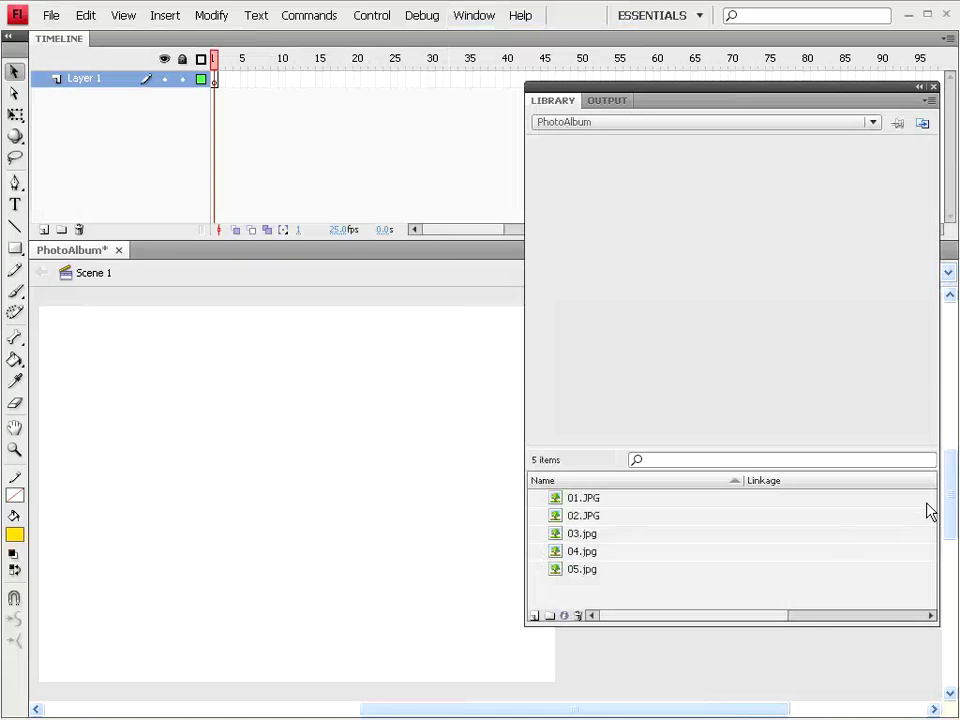
{"action": "left_click", "coordinate": [570, 515]}
{"action": "left_click", "coordinate": [574, 533]}
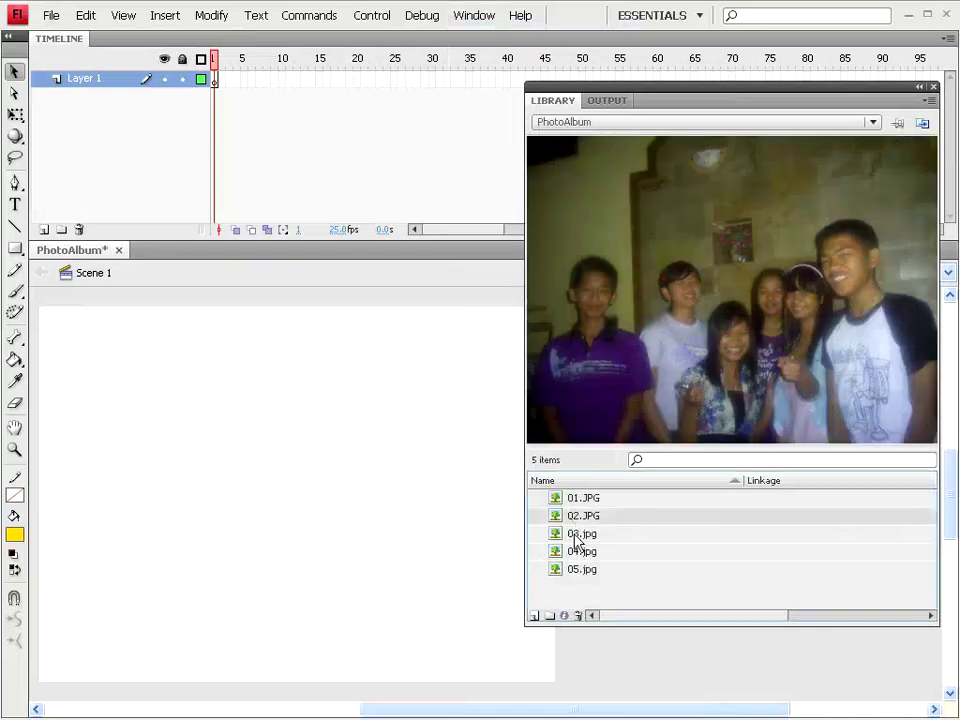
{"action": "left_click", "coordinate": [578, 569]}
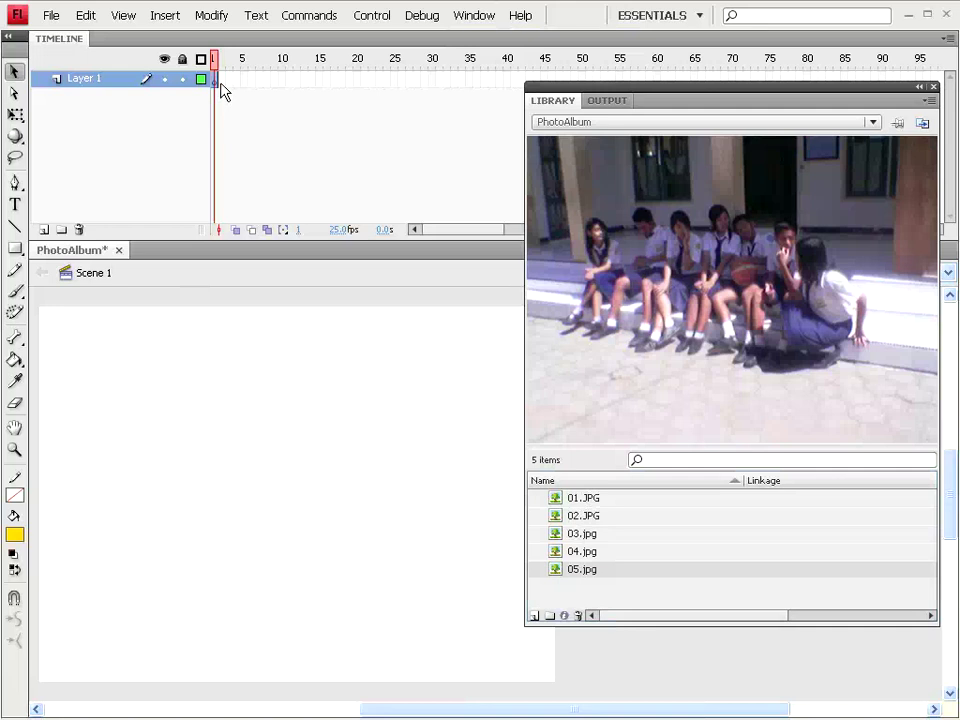
{"action": "left_click_drag", "start_coordinate": [583, 500], "coordinate": [298, 493]}
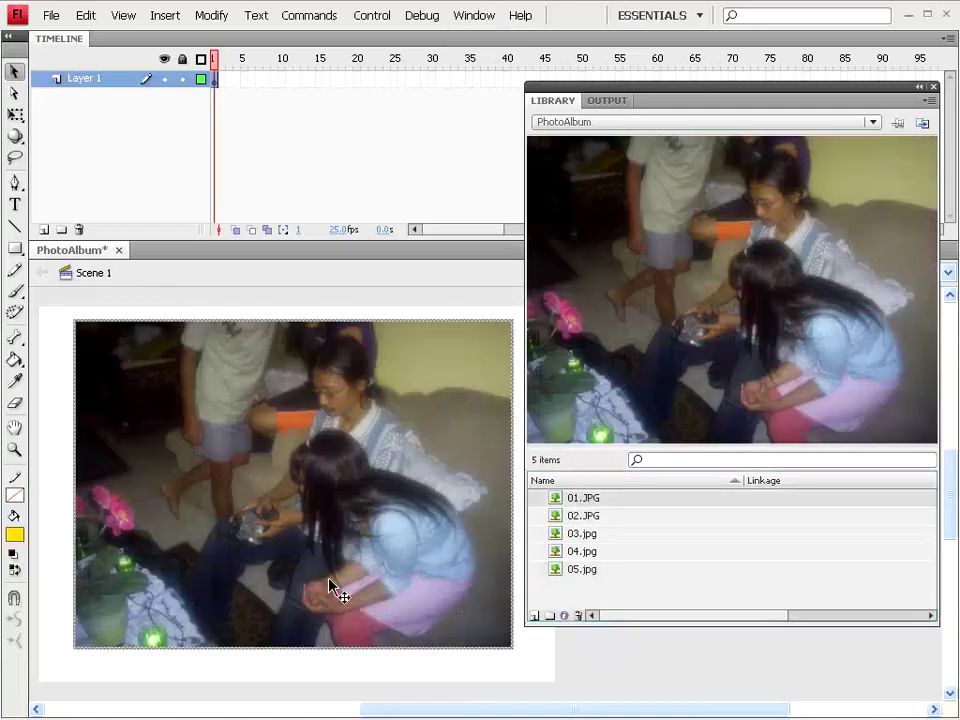
- Set the 01.JPG photo's Y position to 15 in the Properties panel
{"action": "left_click", "coordinate": [376, 20]}
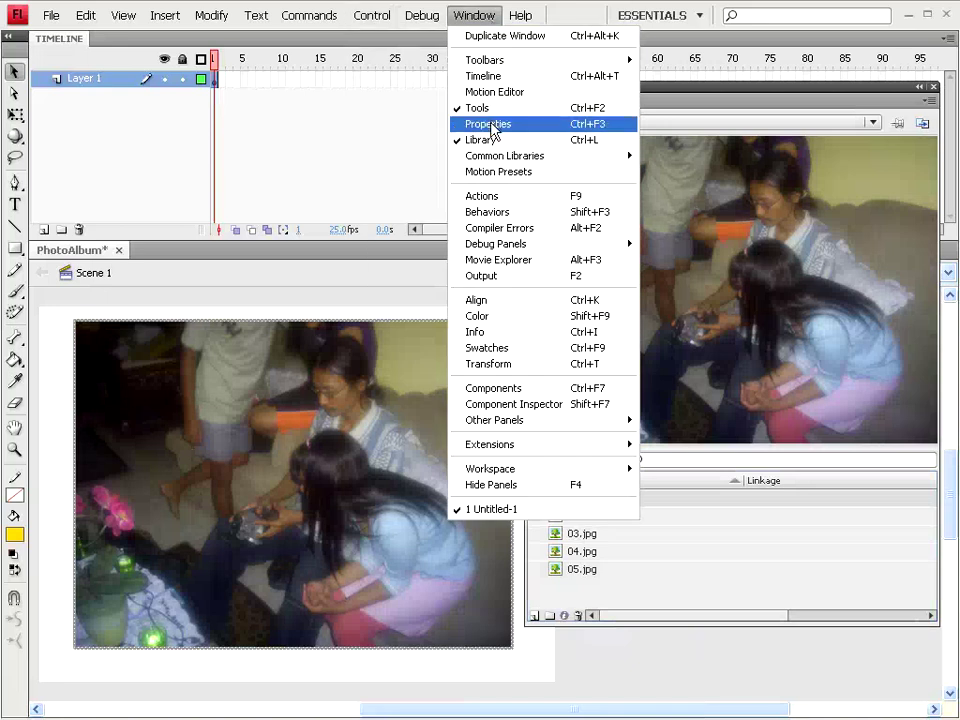
{"action": "left_click", "coordinate": [495, 124]}
{"action": "left_click_drag", "start_coordinate": [682, 190], "coordinate": [565, 200]}
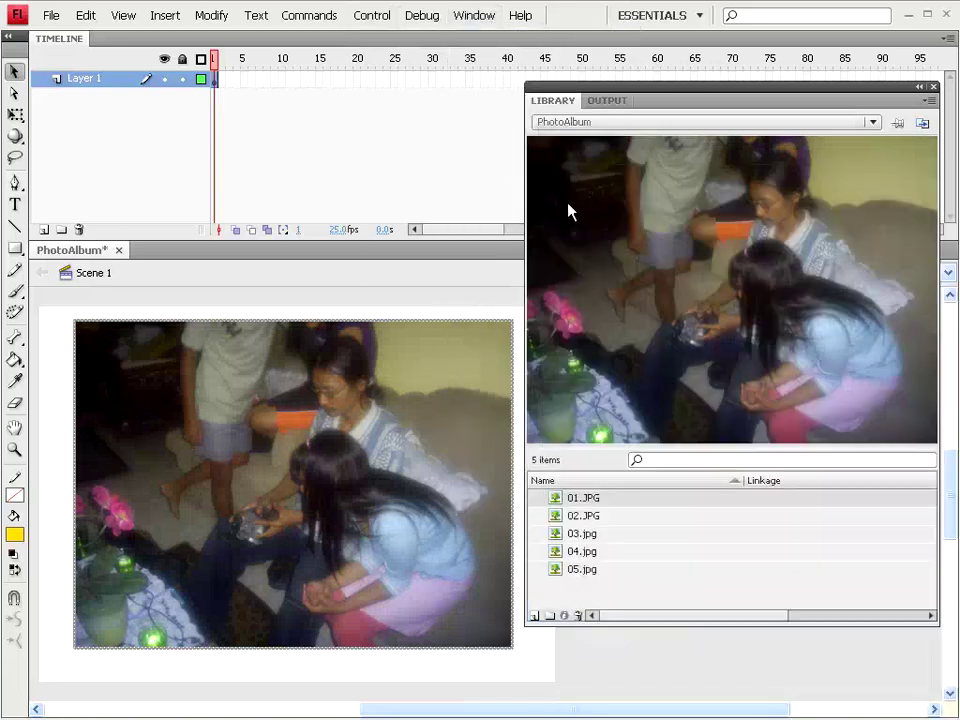
{"action": "left_click", "coordinate": [508, 330]}
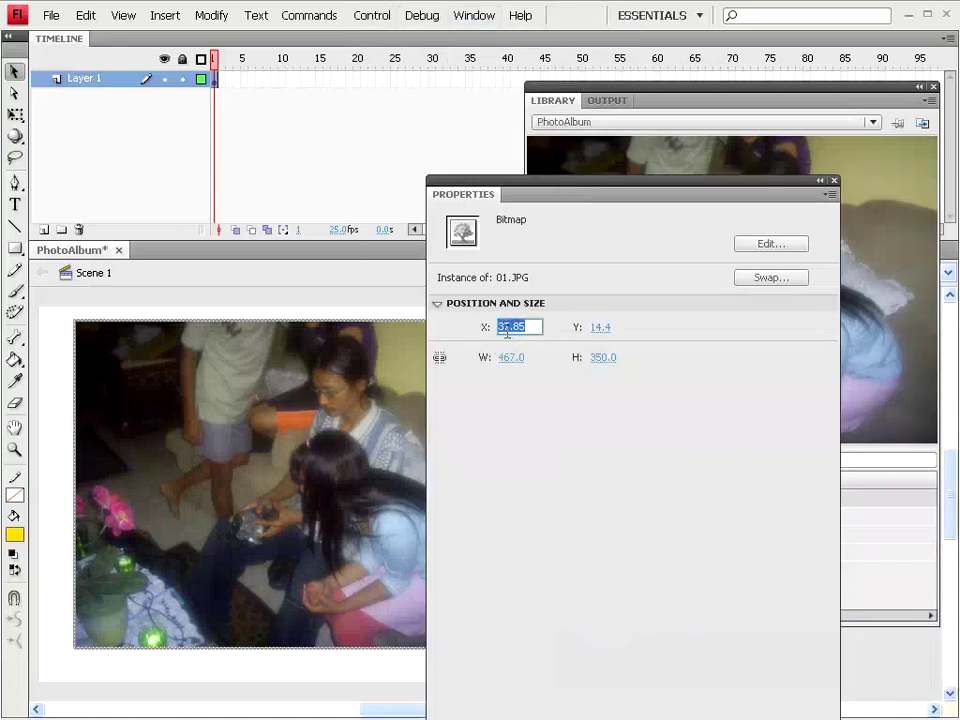
{"action": "left_click", "coordinate": [612, 327]}
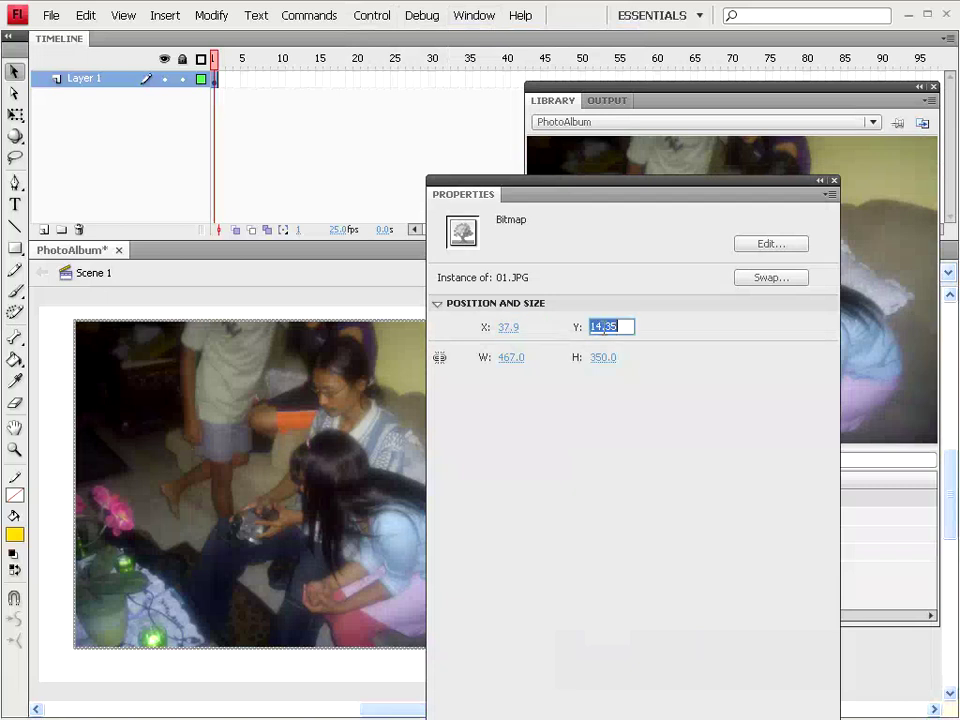
{"action": "type", "text": "15"}
{"action": "key", "text": "Return"}
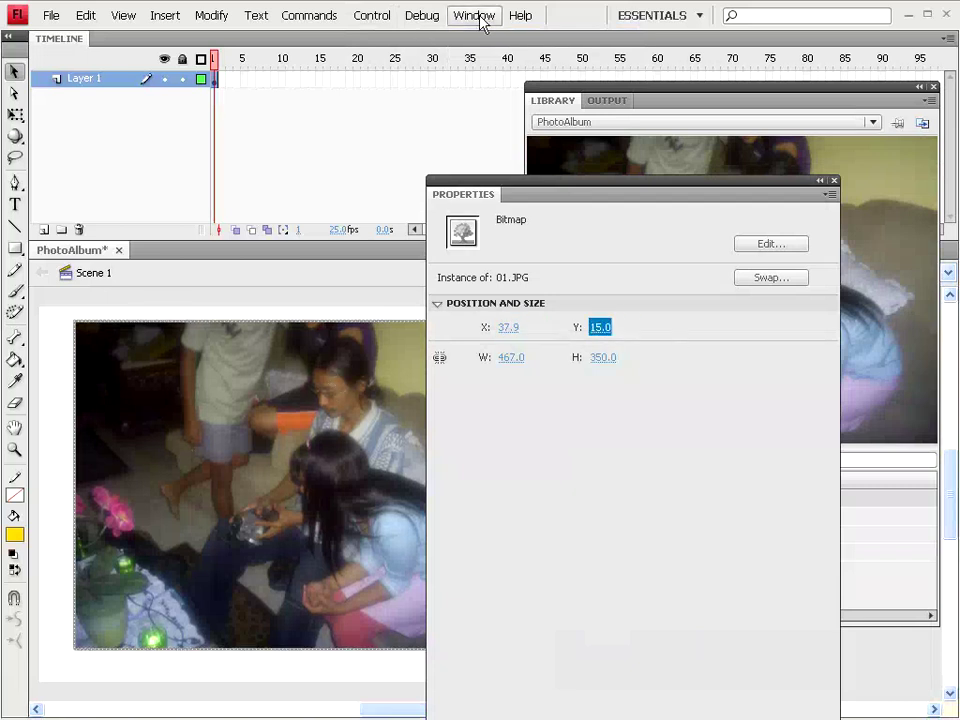
- Centre the photo horizontally on the stage with the Align panel
{"action": "left_click", "coordinate": [480, 16]}
{"action": "left_click", "coordinate": [499, 300]}
{"action": "left_click", "coordinate": [84, 44]}
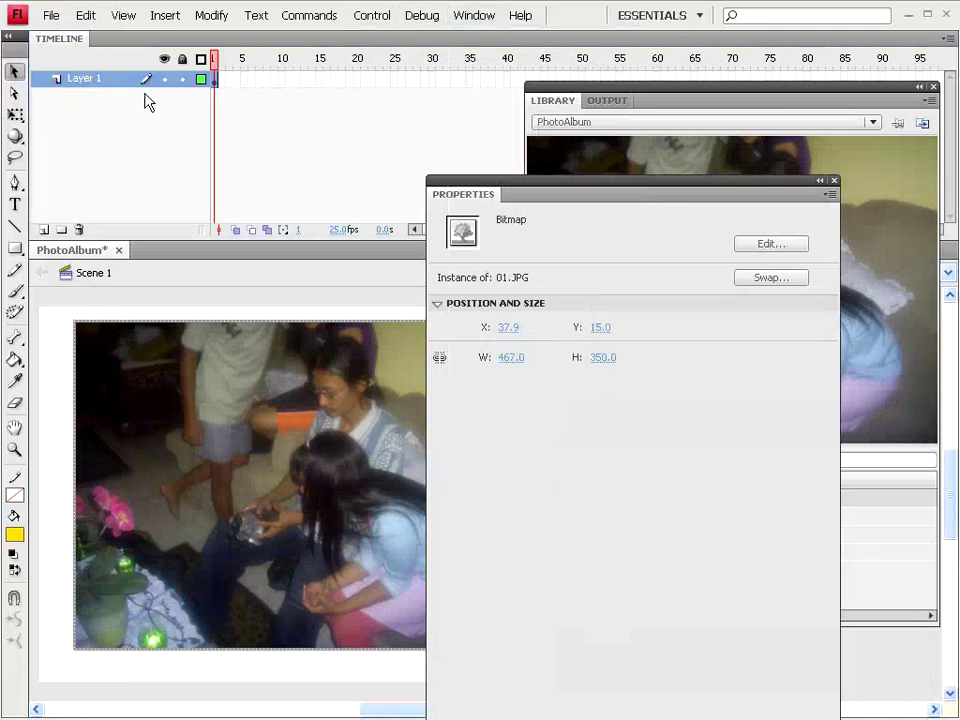
{"action": "key", "text": "ctrl+k"}
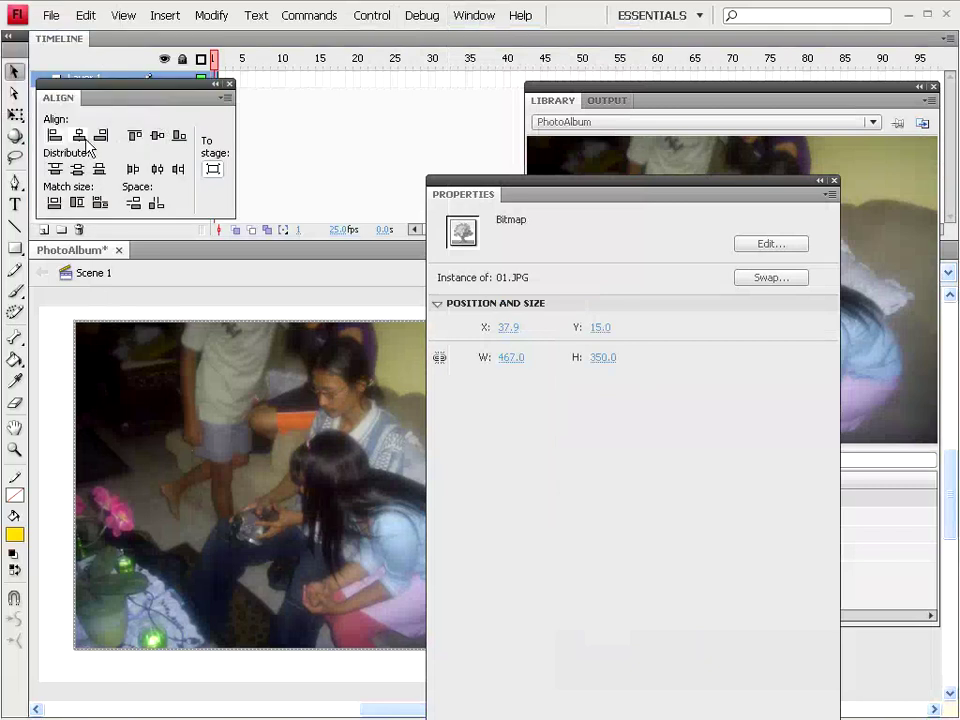
{"action": "left_click", "coordinate": [80, 138]}
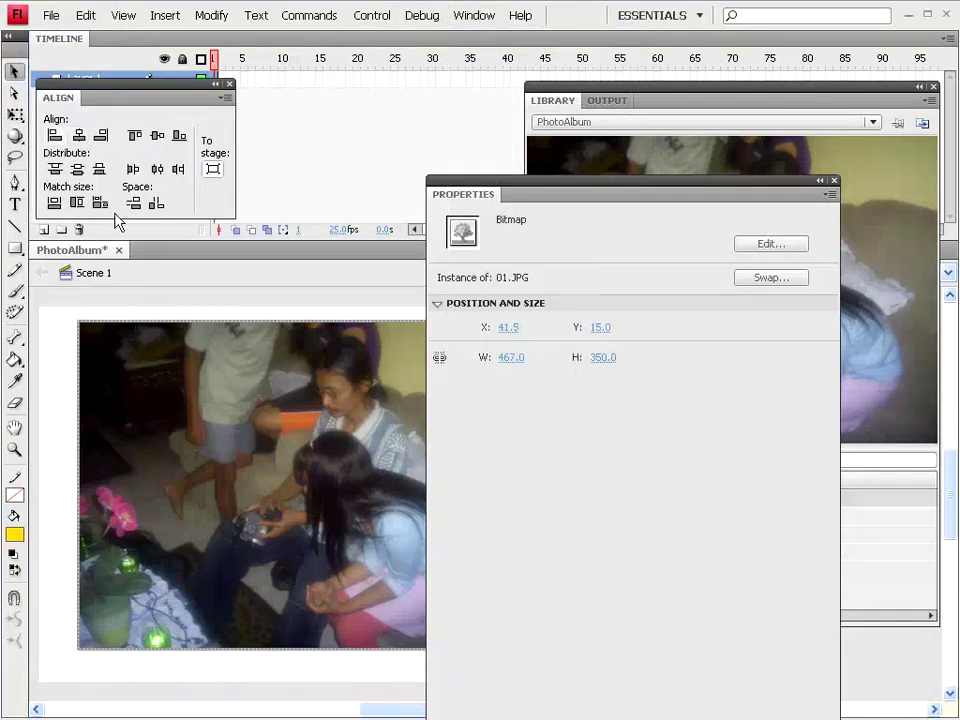
{"action": "left_click", "coordinate": [181, 303]}
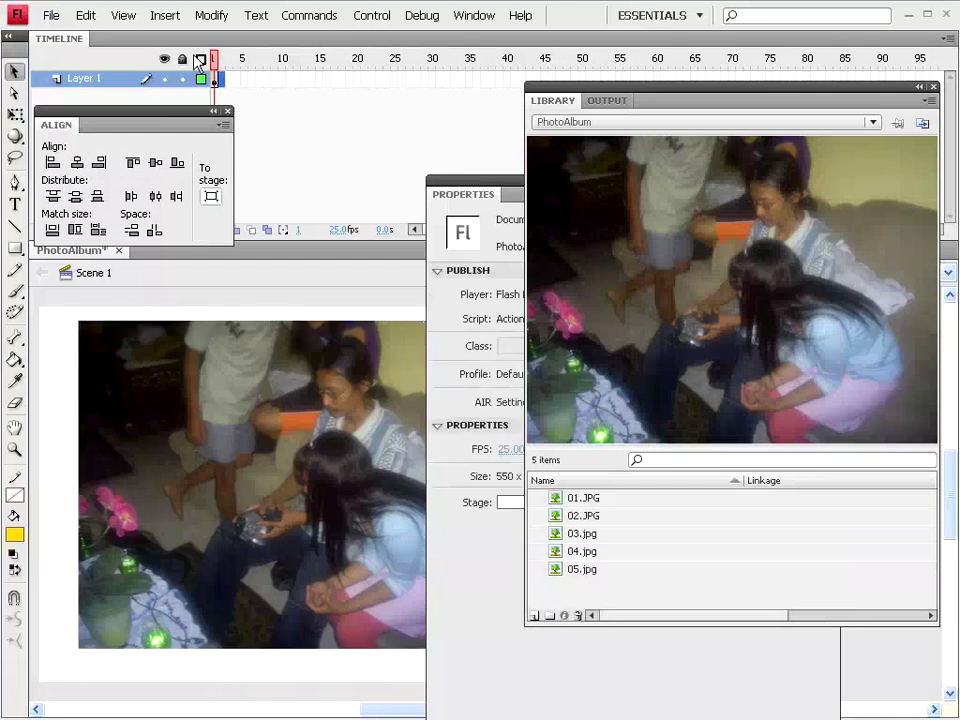
- Add a frame 2 keyframe, replace 01.JPG with 02.JPG at Y 15, centred horizontally
{"action": "left_click", "coordinate": [165, 15]}
{"action": "mouse_move", "coordinate": [215, 116]}
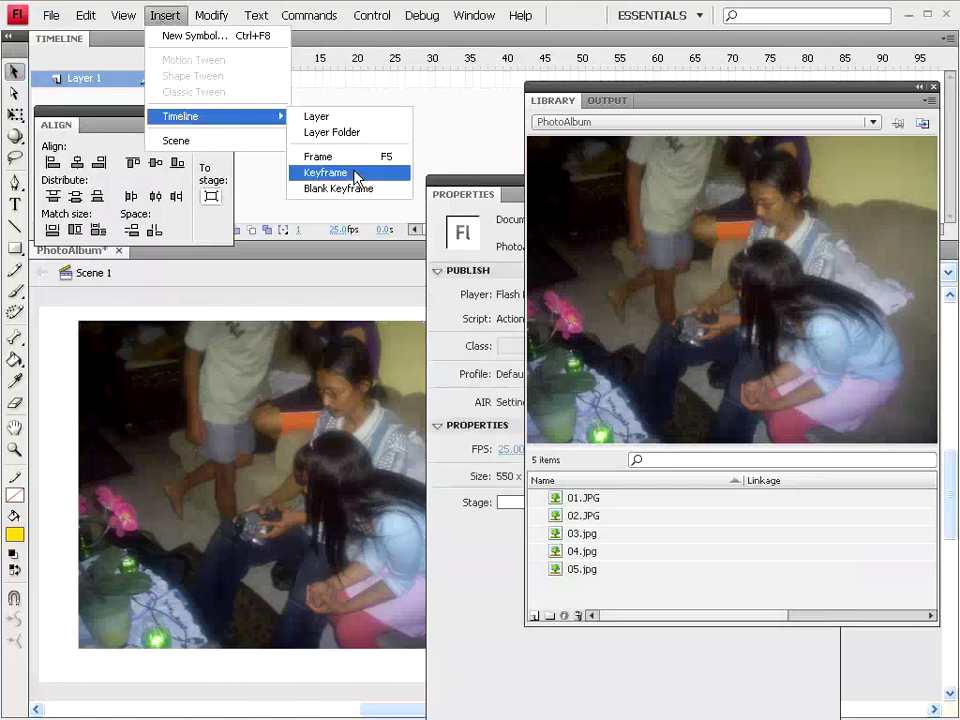
{"action": "left_click", "coordinate": [330, 173]}
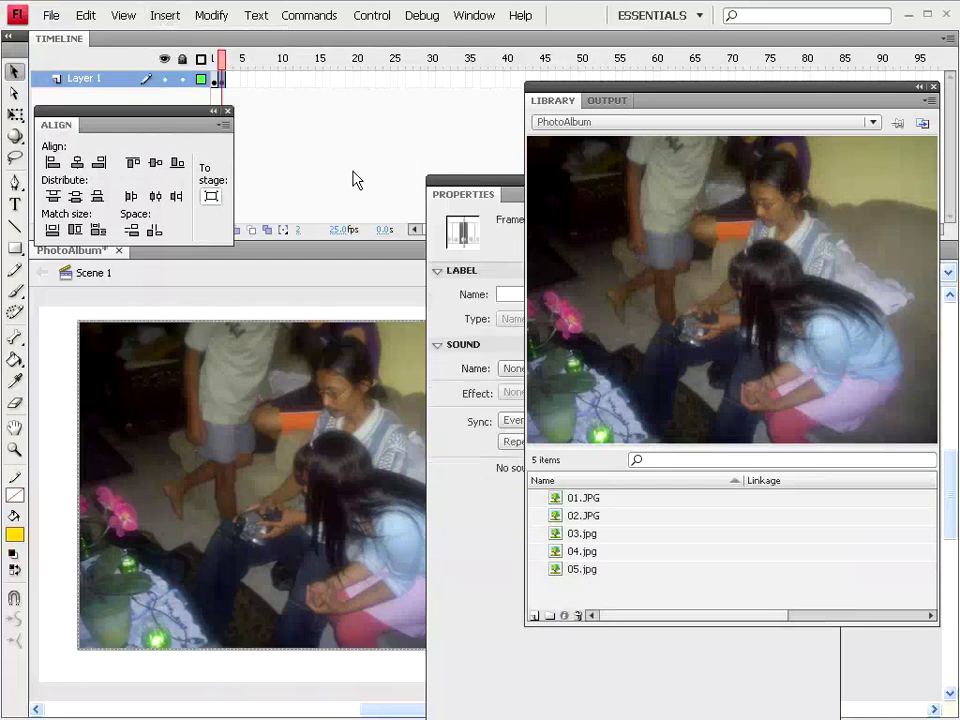
{"action": "left_click", "coordinate": [252, 438]}
{"action": "key", "text": "Delete"}
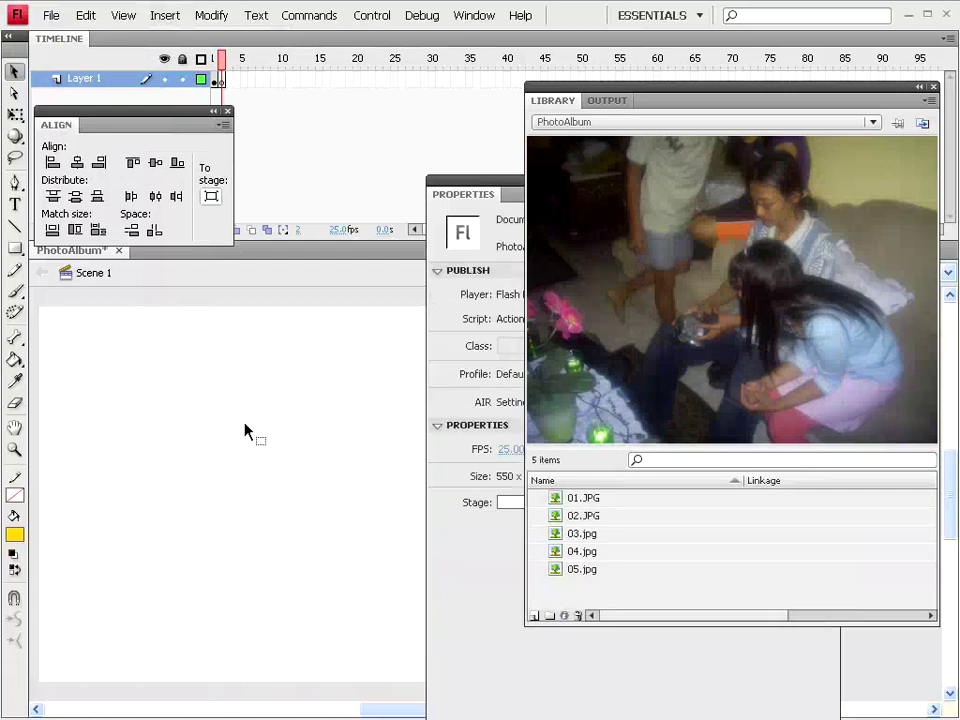
{"action": "left_click_drag", "start_coordinate": [584, 516], "coordinate": [306, 492]}
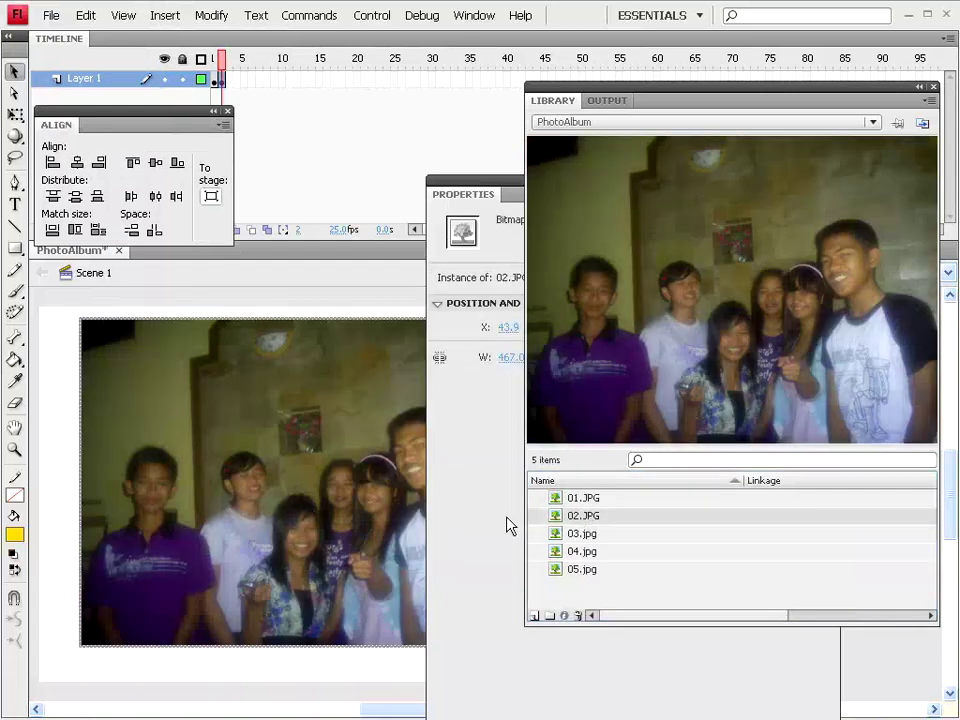
{"action": "left_click", "coordinate": [508, 525]}
{"action": "left_click", "coordinate": [601, 328]}
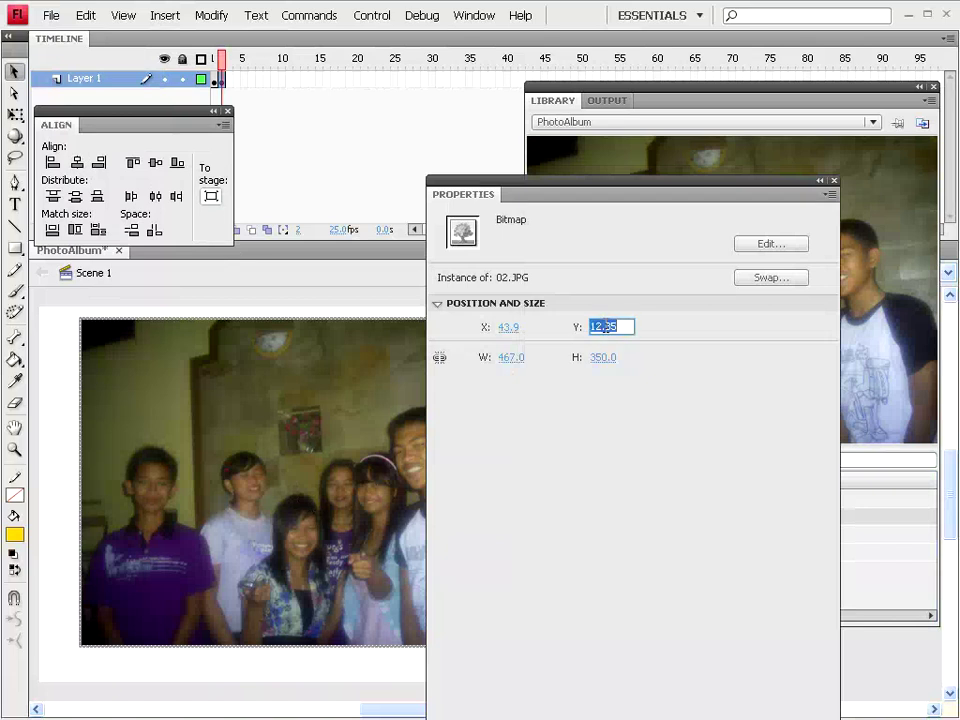
{"action": "type", "text": "15"}
{"action": "key", "text": "Return"}
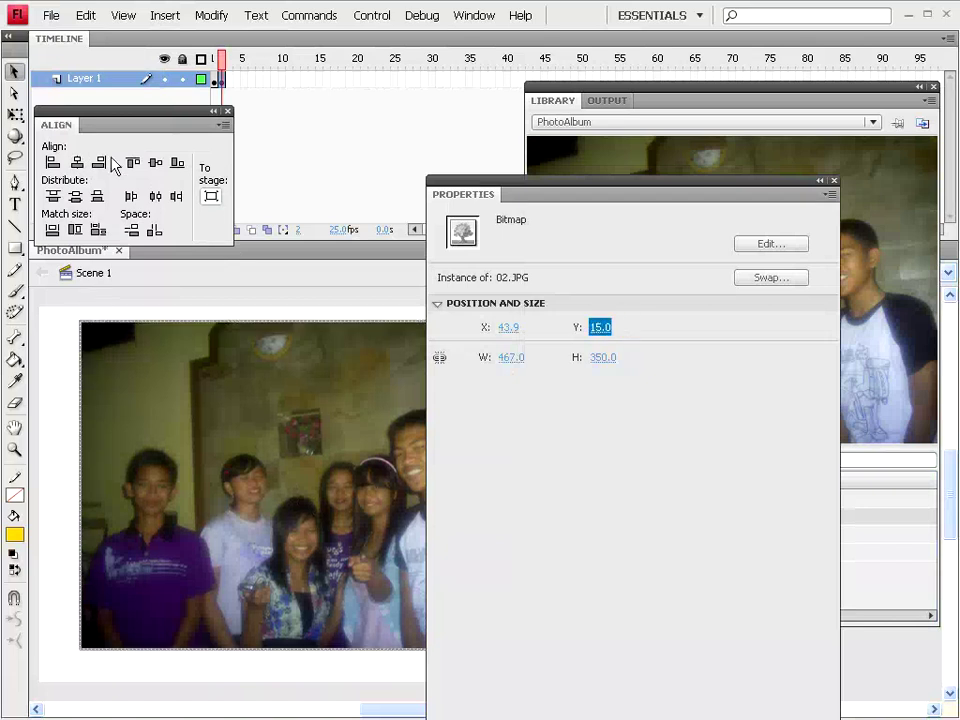
{"action": "left_click", "coordinate": [78, 164]}
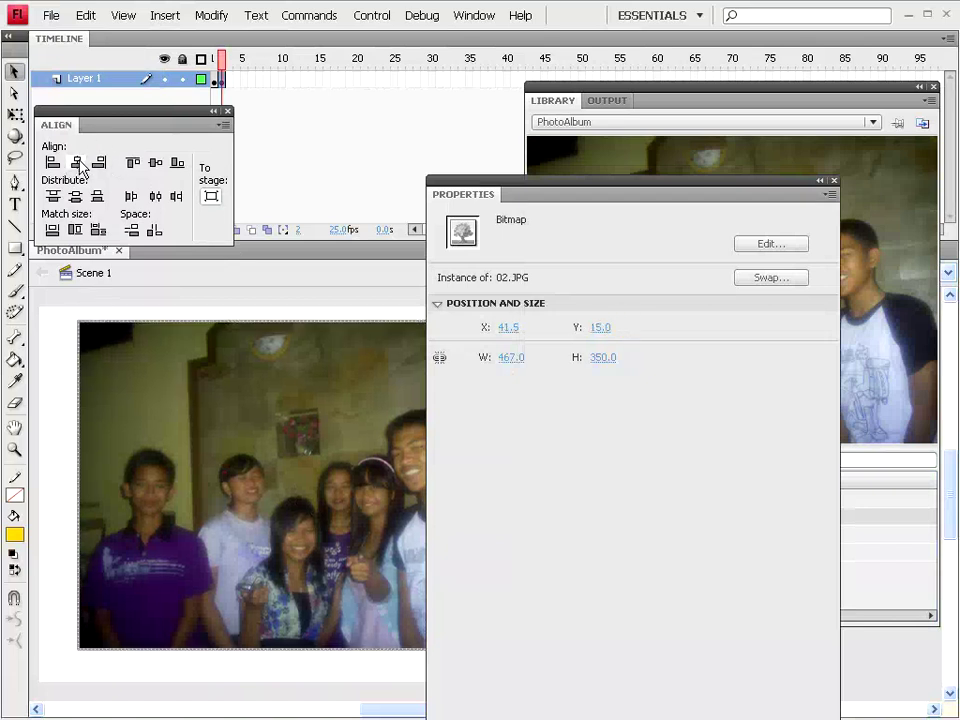
{"action": "left_click", "coordinate": [172, 63]}
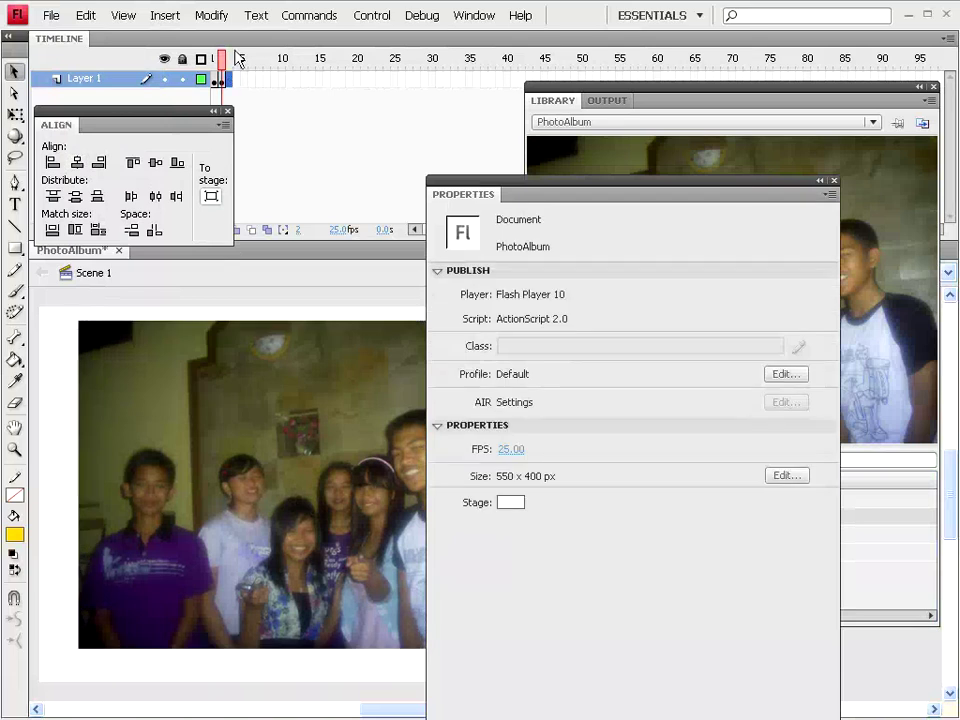
- Add a frame 3 keyframe showing 03.jpg at Y 15, centred horizontally
{"action": "left_click", "coordinate": [165, 16]}
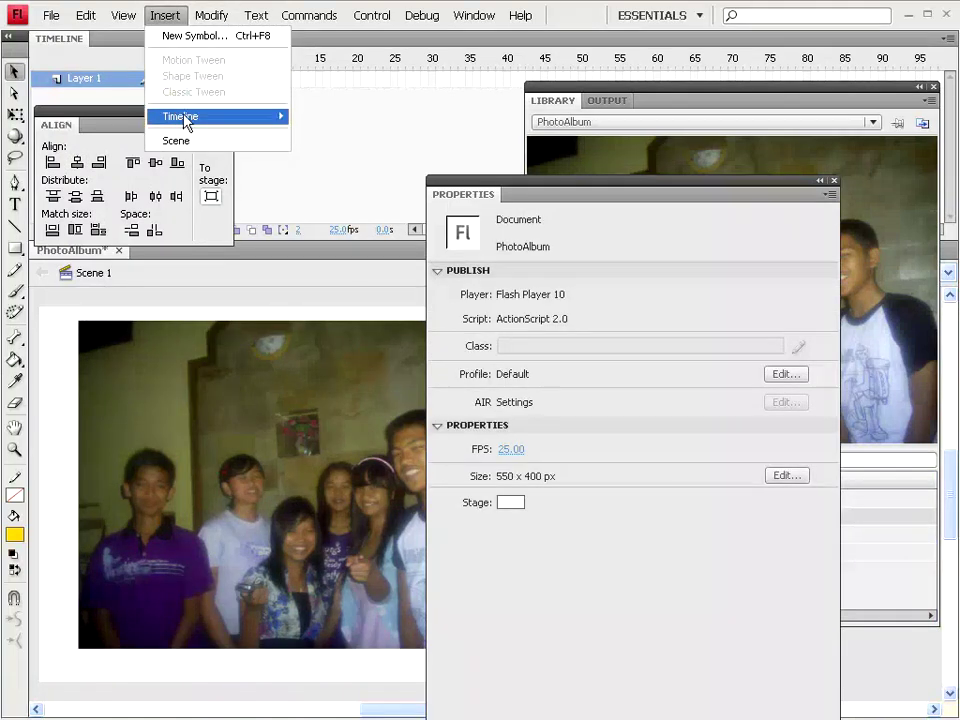
{"action": "mouse_move", "coordinate": [200, 116]}
{"action": "left_click", "coordinate": [367, 174]}
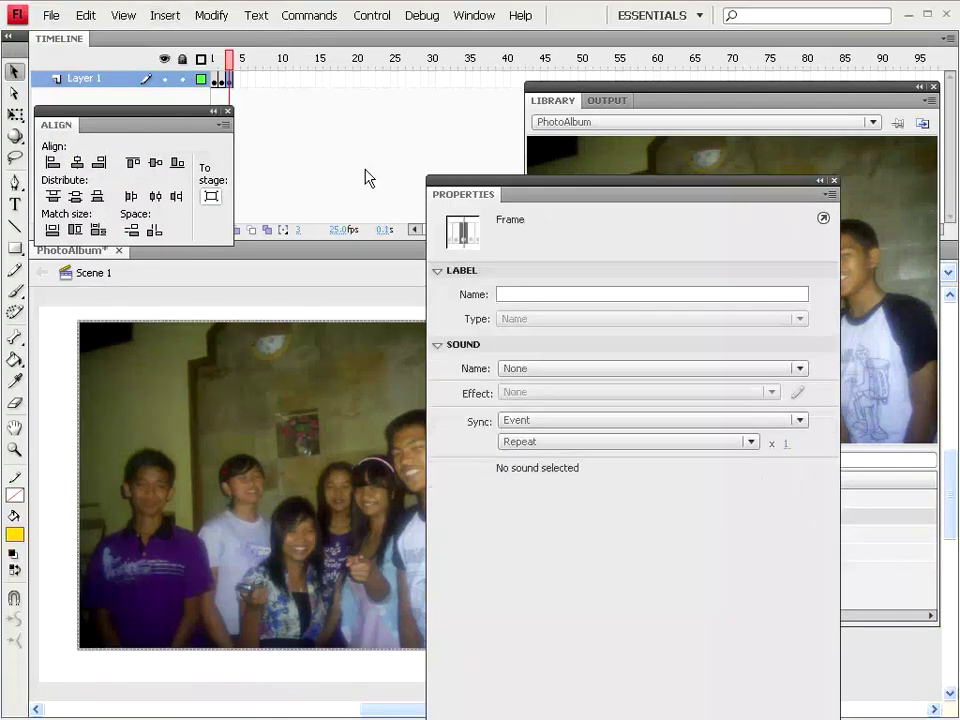
{"action": "left_click", "coordinate": [262, 407]}
{"action": "key", "text": "Delete"}
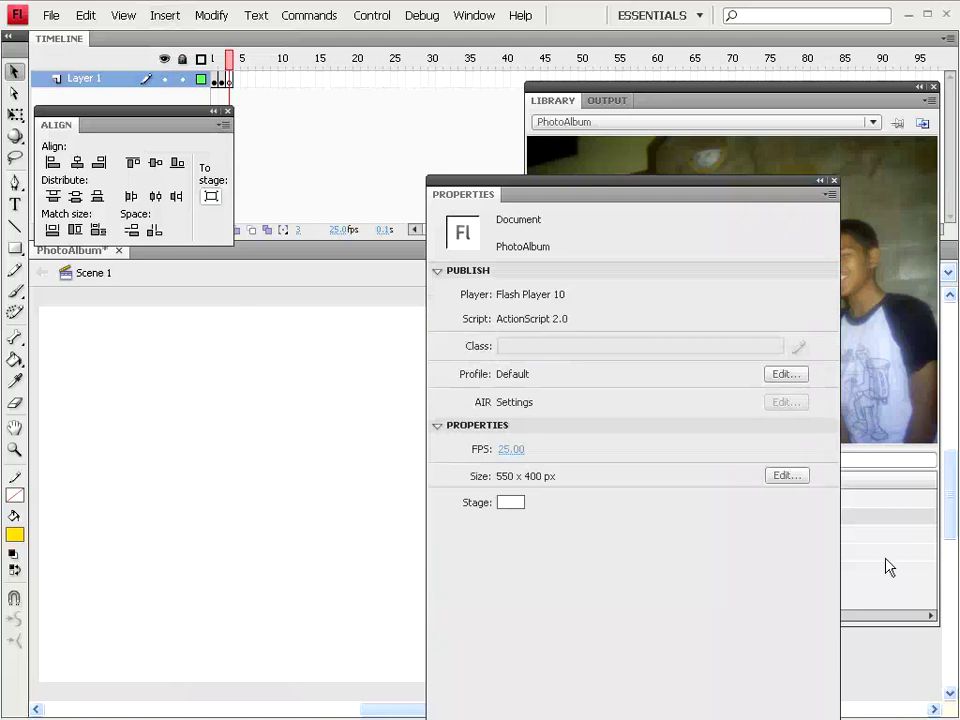
{"action": "left_click", "coordinate": [885, 566]}
{"action": "left_click_drag", "start_coordinate": [578, 535], "coordinate": [302, 493]}
{"action": "left_click", "coordinate": [477, 486]}
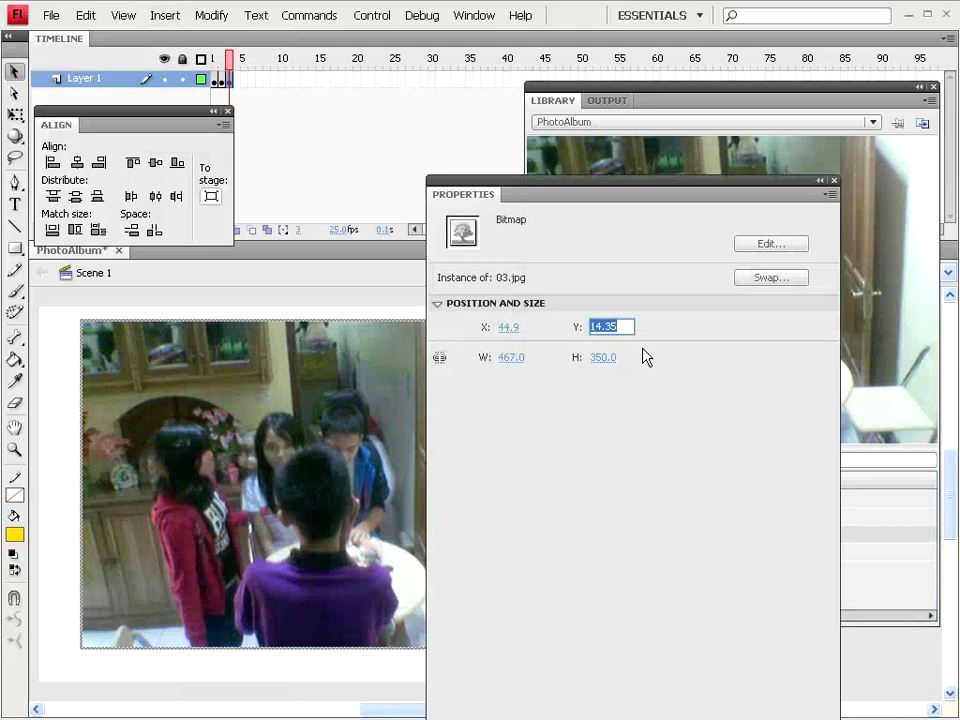
{"action": "type", "text": "15"}
{"action": "key", "text": "Return"}
{"action": "left_click", "coordinate": [76, 163]}
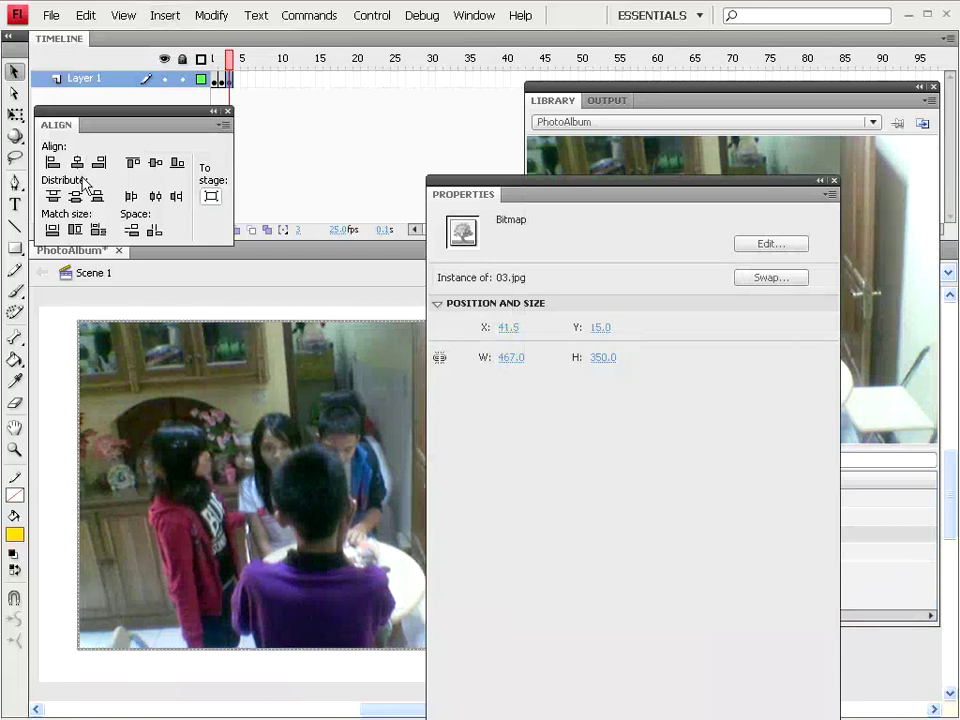
{"action": "left_click", "coordinate": [410, 300]}
- Add a frame 4 keyframe and replace 03.jpg with 04.jpg on the stage
{"action": "left_click", "coordinate": [165, 16]}
{"action": "mouse_move", "coordinate": [181, 116]}
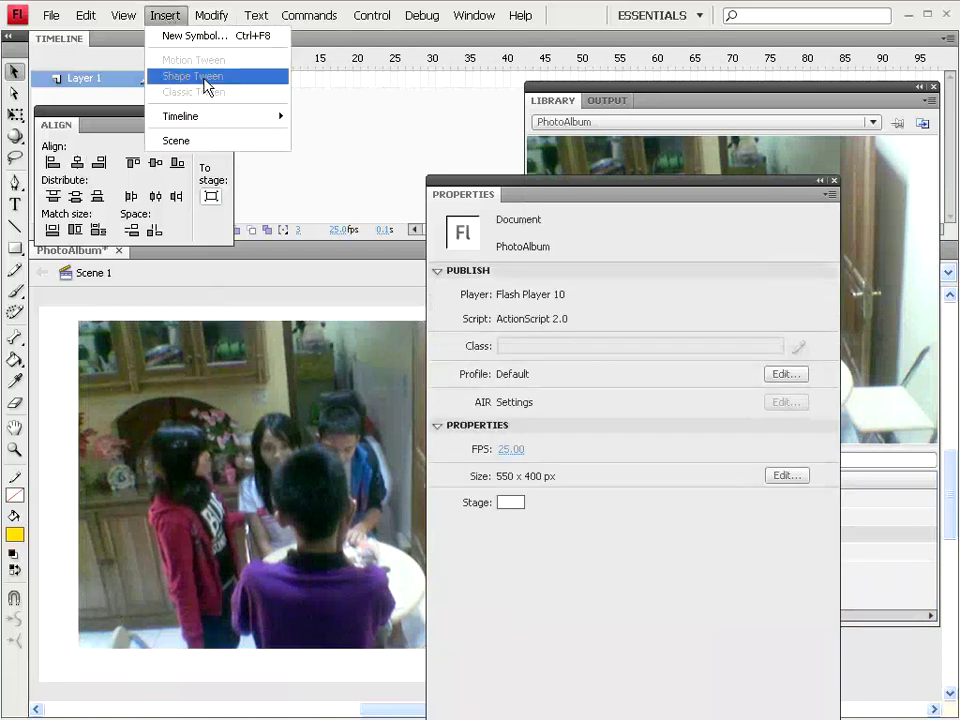
{"action": "left_click", "coordinate": [354, 178]}
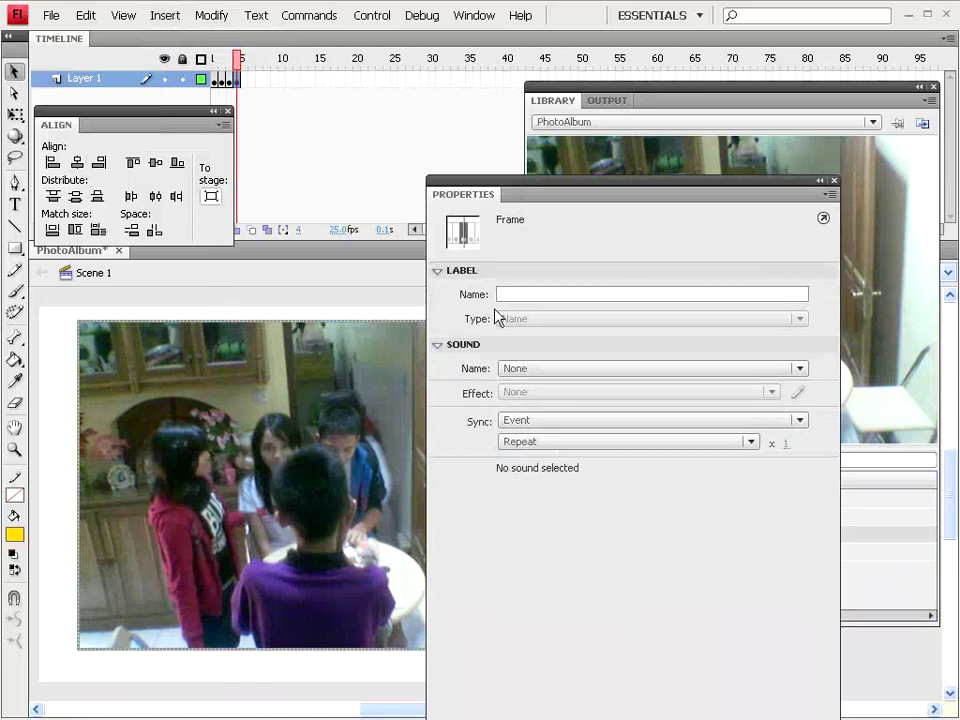
{"action": "left_click", "coordinate": [866, 562]}
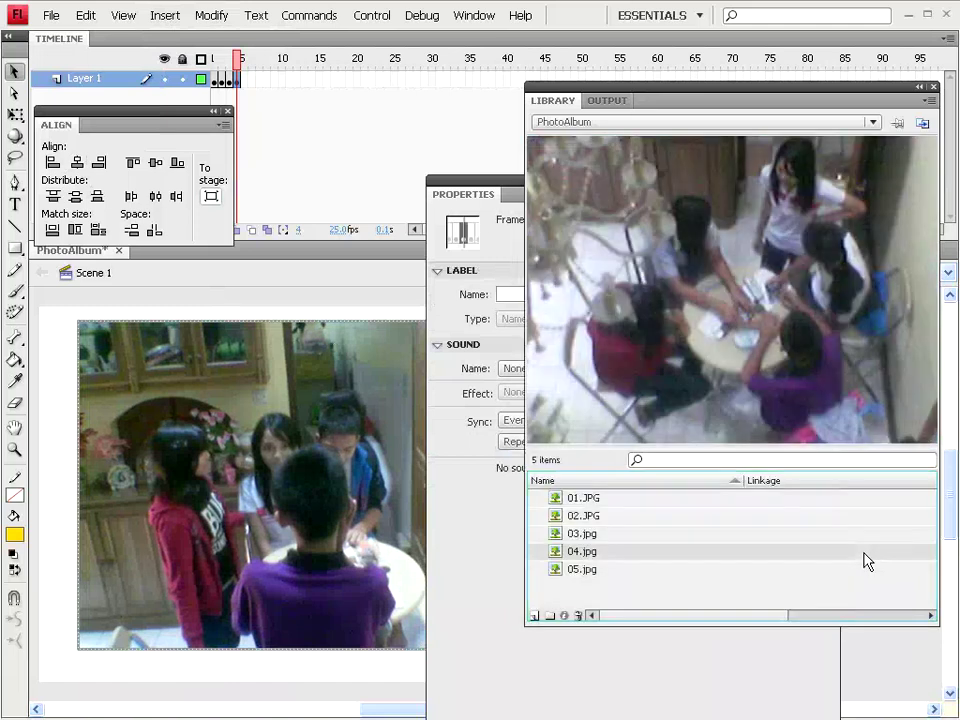
{"action": "left_click", "coordinate": [286, 483]}
{"action": "key", "text": "Delete"}
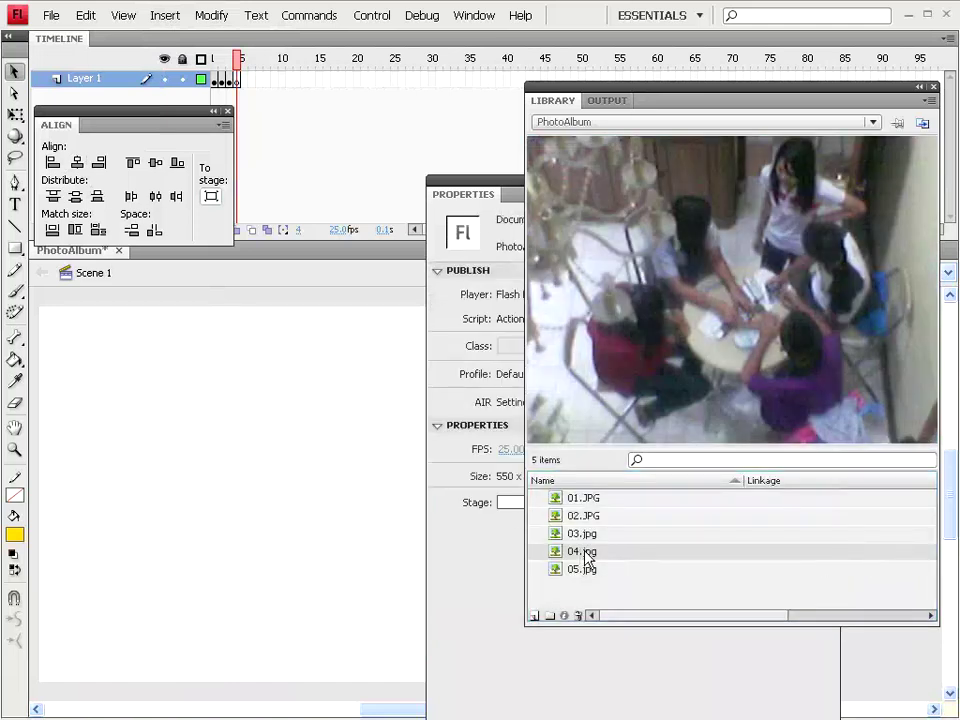
{"action": "left_click_drag", "start_coordinate": [585, 552], "coordinate": [321, 456]}
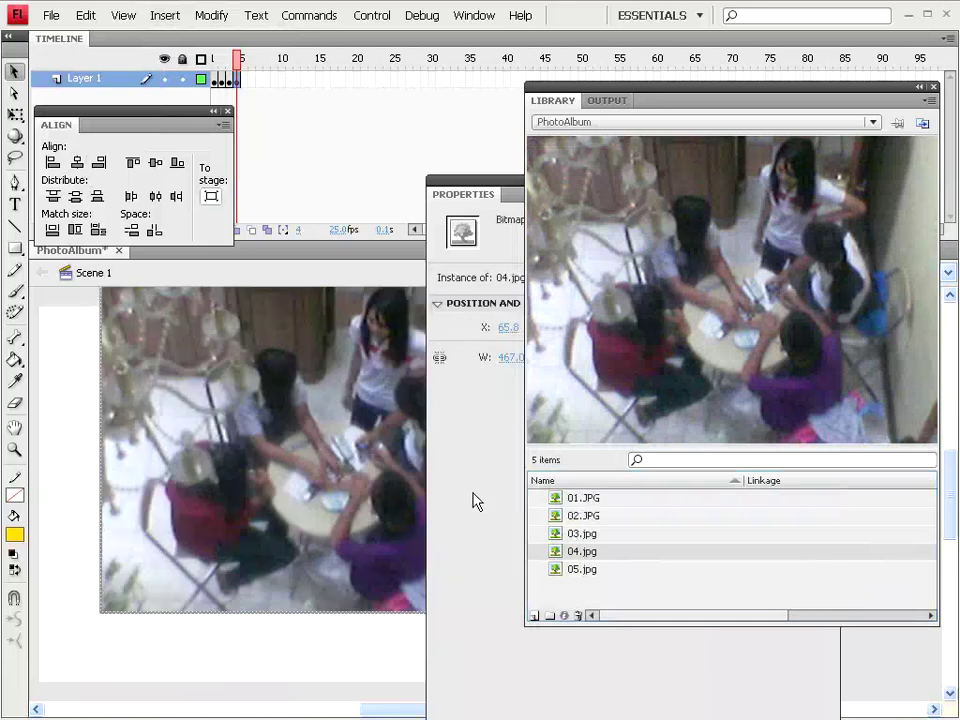
- Position 04.jpg at Y 15 and centre it horizontally on the stage
{"action": "left_click", "coordinate": [476, 501]}
{"action": "left_click", "coordinate": [595, 328]}
{"action": "type", "text": "1"}
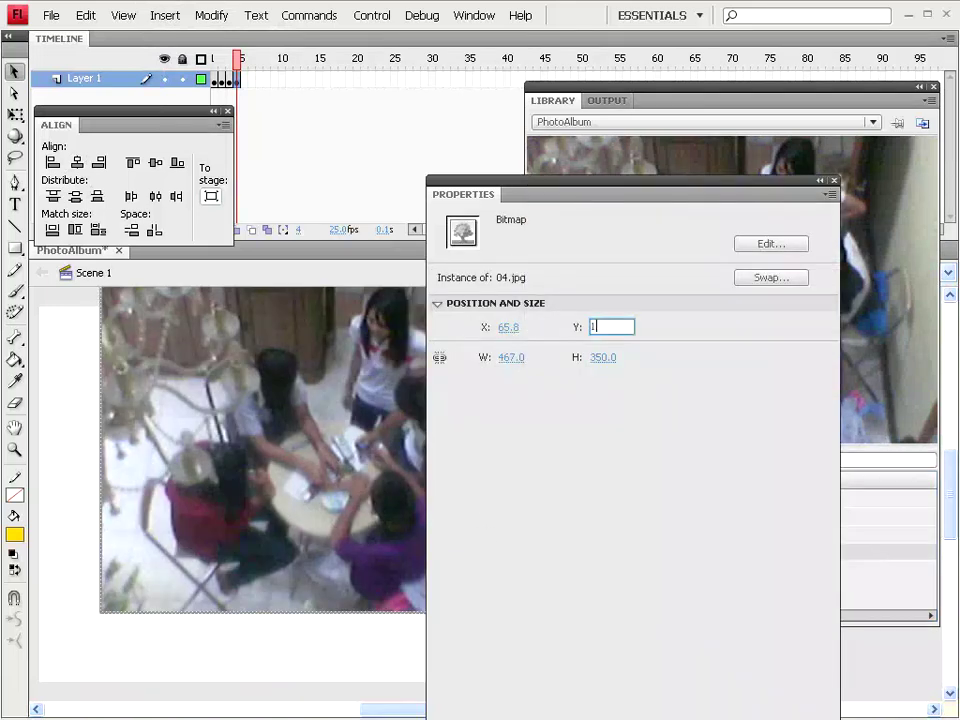
{"action": "type", "text": "5"}
{"action": "key", "text": "Return"}
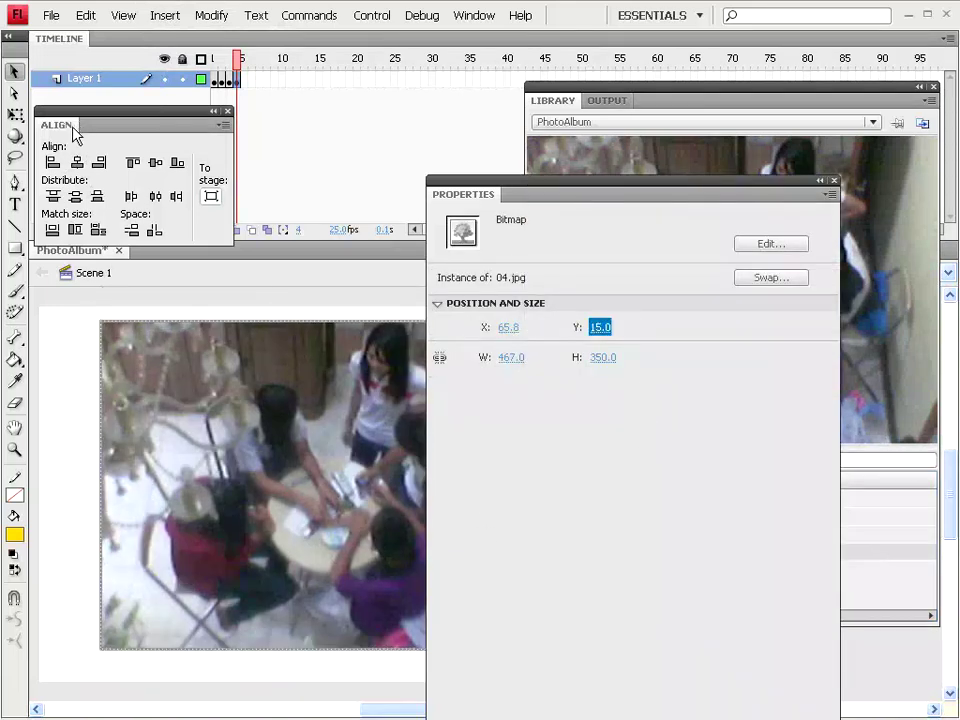
{"action": "left_click", "coordinate": [77, 162]}
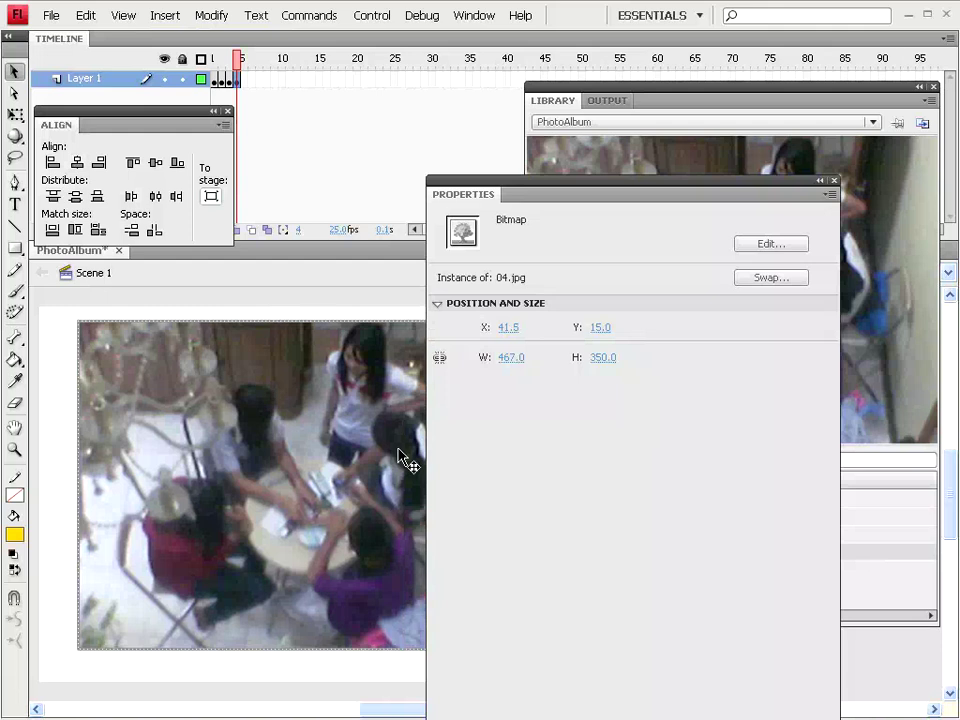
{"action": "left_click", "coordinate": [250, 92]}
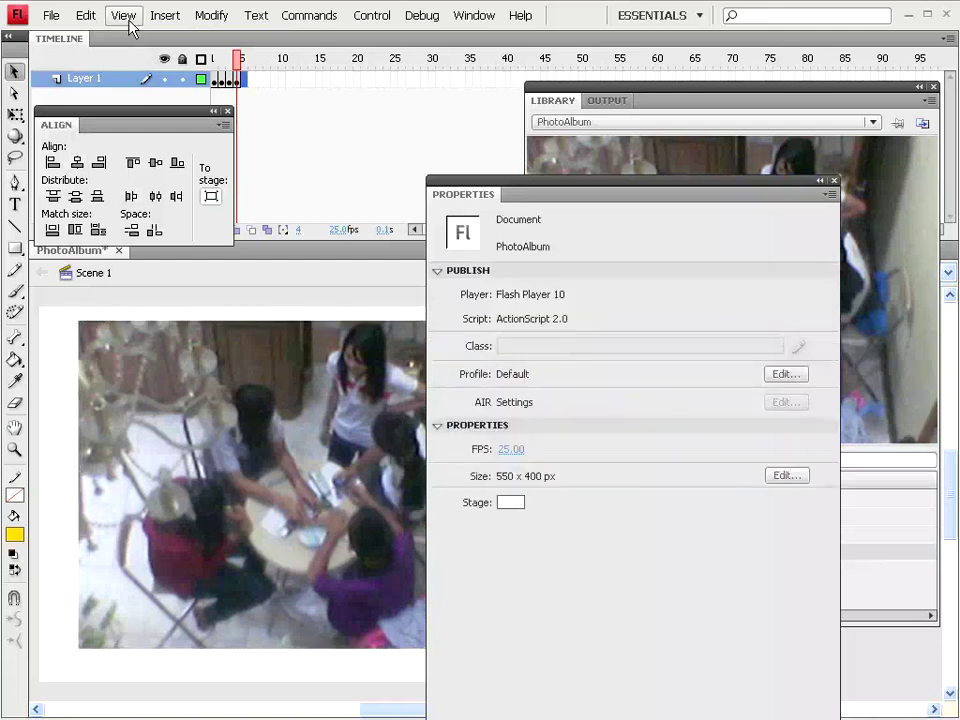
{"action": "left_click", "coordinate": [166, 20]}
{"action": "mouse_move", "coordinate": [181, 116]}
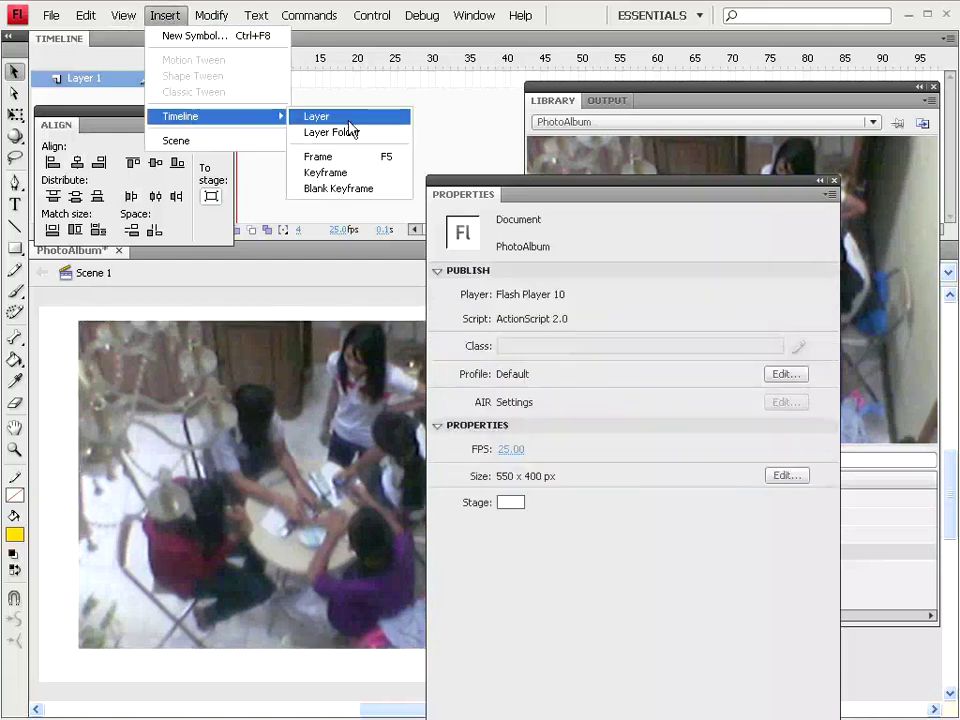
- Add a frame 5 keyframe and replace 04.jpg with 05.jpg on the stage
{"action": "left_click", "coordinate": [345, 172]}
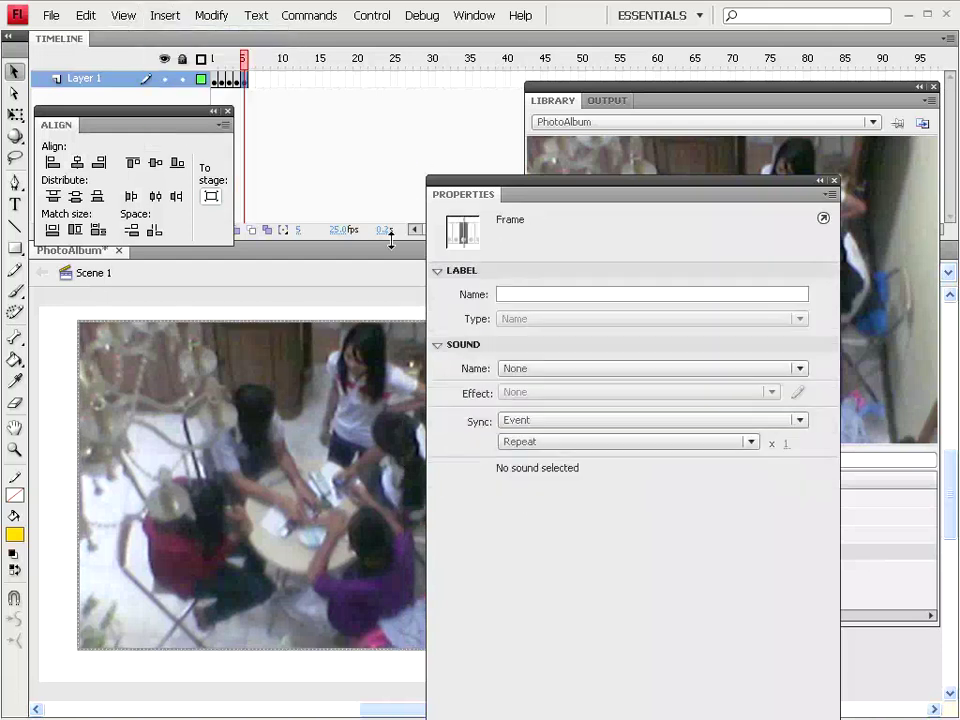
{"action": "left_click", "coordinate": [375, 530]}
{"action": "key", "text": "Delete"}
{"action": "left_click", "coordinate": [653, 568]}
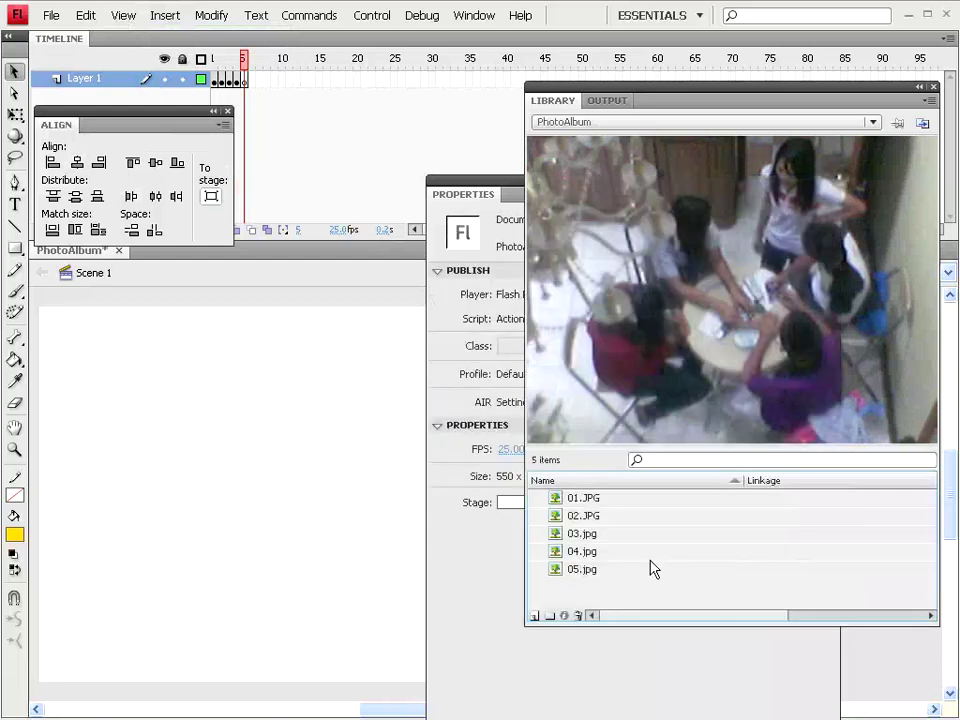
{"action": "left_click", "coordinate": [650, 569]}
{"action": "left_click_drag", "start_coordinate": [643, 576], "coordinate": [290, 505]}
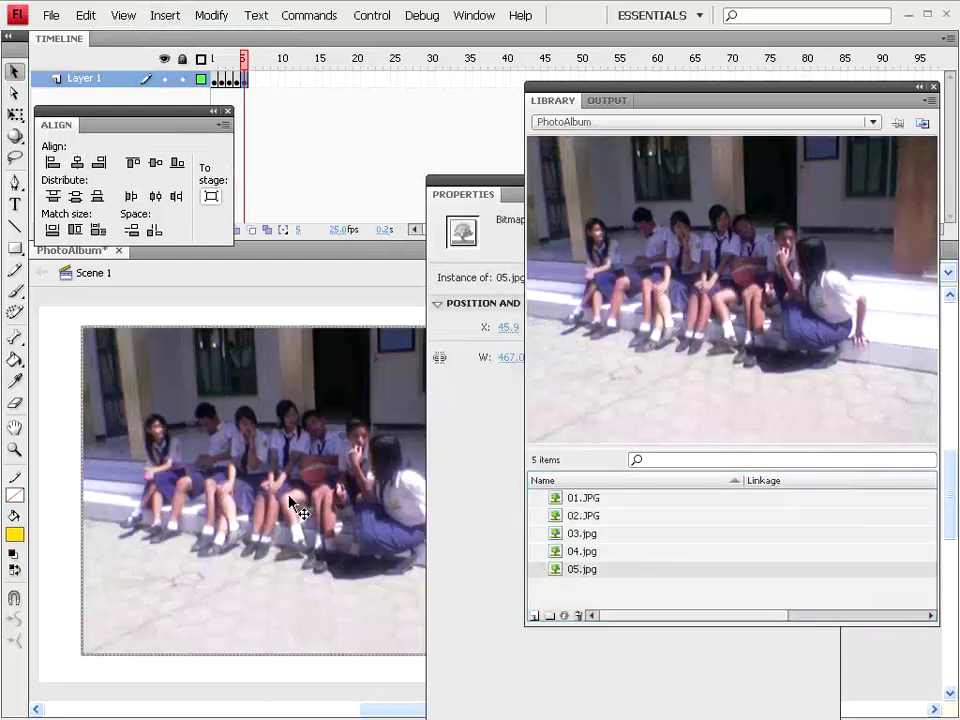
- Set 05.jpg to Y 15, centre it horizontally, close the Align panel, return to frame 1
{"action": "left_click", "coordinate": [489, 446]}
{"action": "left_click", "coordinate": [604, 326]}
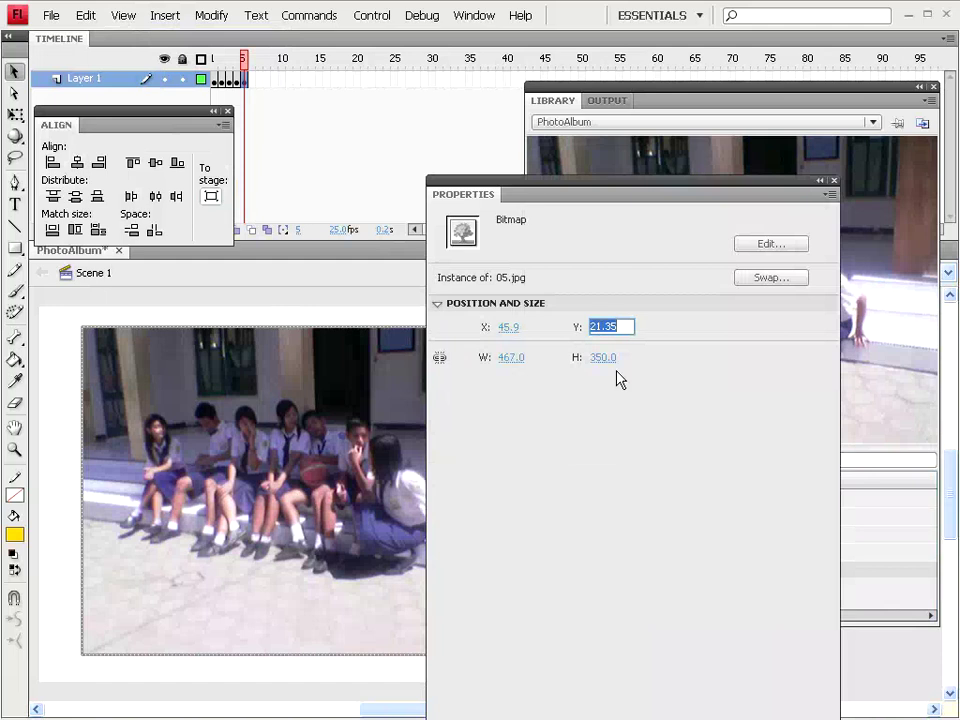
{"action": "type", "text": "15"}
{"action": "left_click_drag", "start_coordinate": [154, 358], "coordinate": [150, 358]}
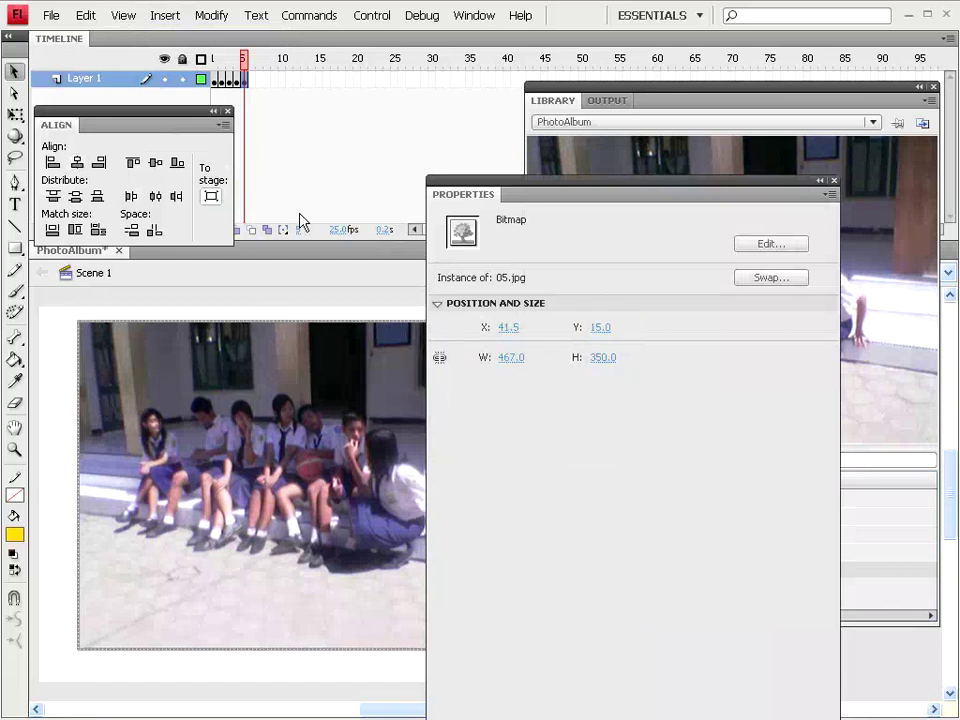
{"action": "key", "text": "ctrl+F3"}
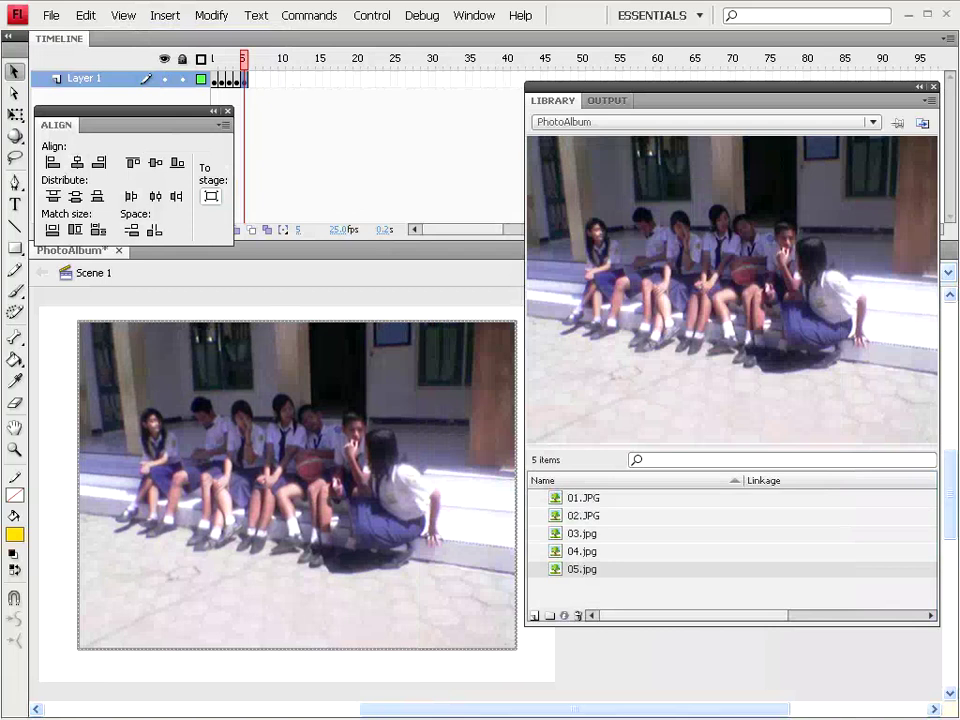
{"action": "key", "text": "ctrl+F3"}
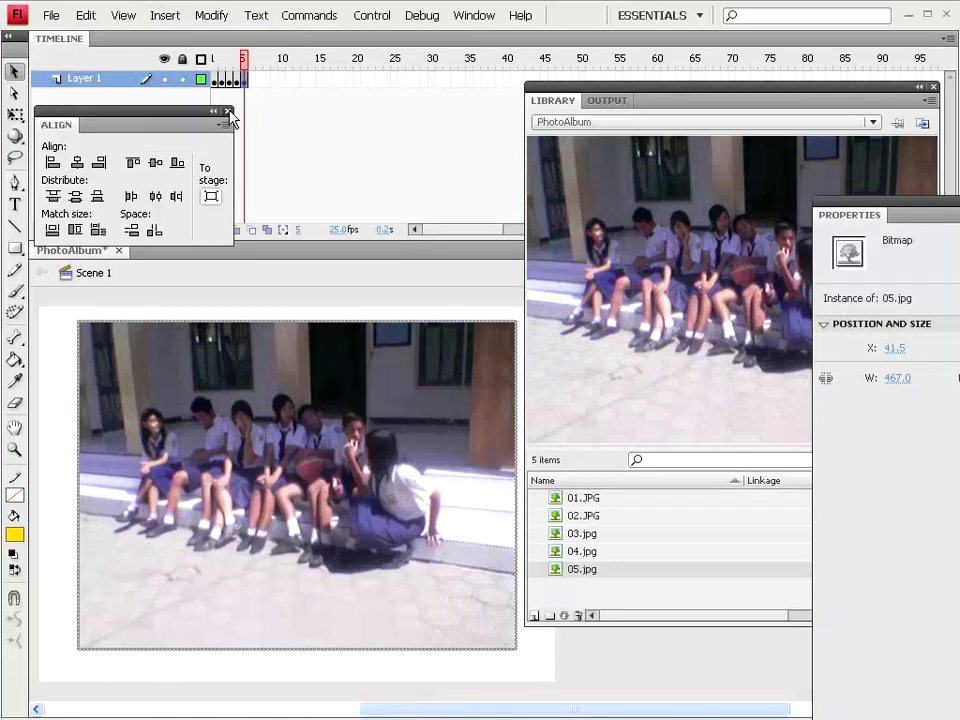
{"action": "left_click", "coordinate": [226, 111]}
{"action": "mouse_move", "coordinate": [247, 64]}
{"action": "left_mouse_down"}
{"action": "mouse_move", "coordinate": [214, 66]}
{"action": "mouse_move", "coordinate": [250, 70]}
{"action": "mouse_move", "coordinate": [216, 62]}
{"action": "mouse_move", "coordinate": [250, 62]}
{"action": "left_mouse_up"}
- Rename Layer 1 to 'photo' and add a new layer named 'actions' above it
{"action": "left_click", "coordinate": [85, 80]}
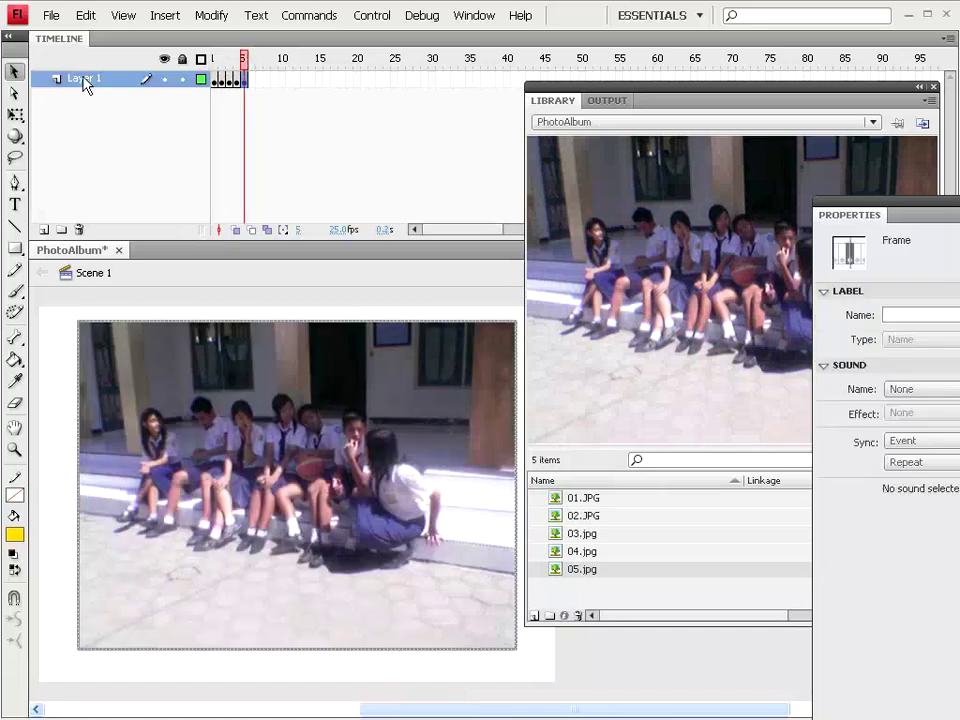
{"action": "double_click", "coordinate": [85, 80]}
{"action": "type", "text": "photo"}
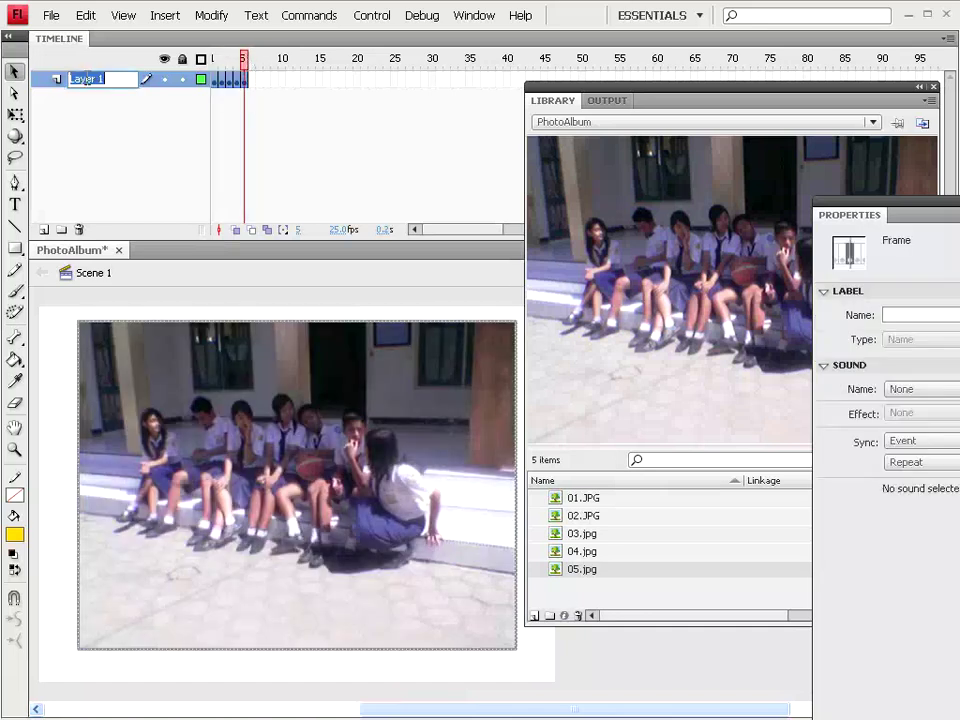
{"action": "left_click", "coordinate": [101, 129]}
{"action": "left_click", "coordinate": [43, 229]}
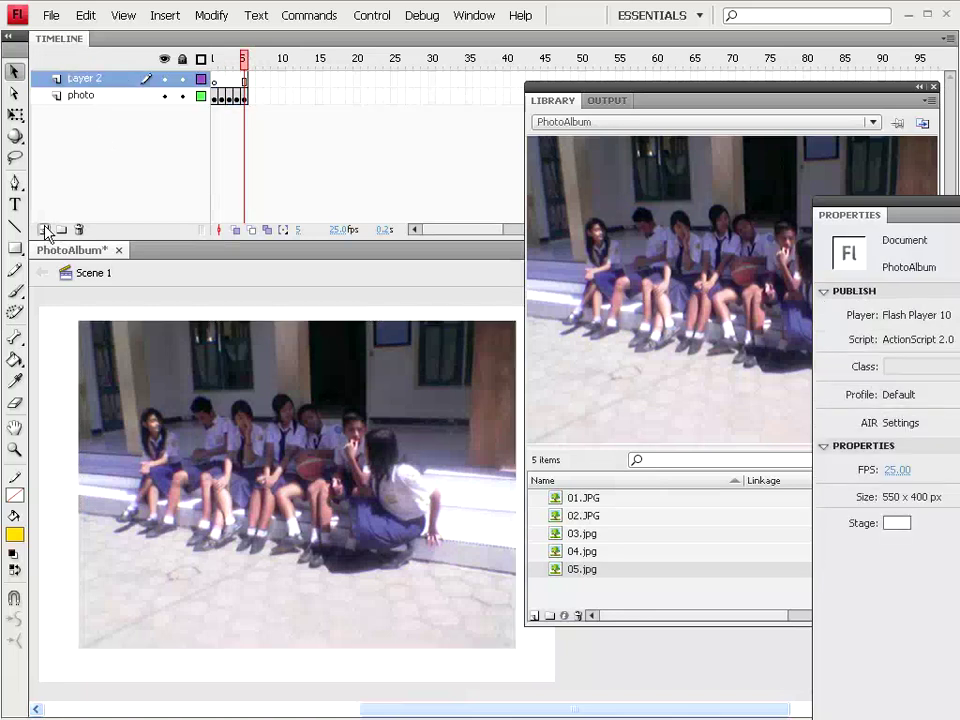
{"action": "double_click", "coordinate": [86, 79]}
{"action": "type", "text": "actions"}
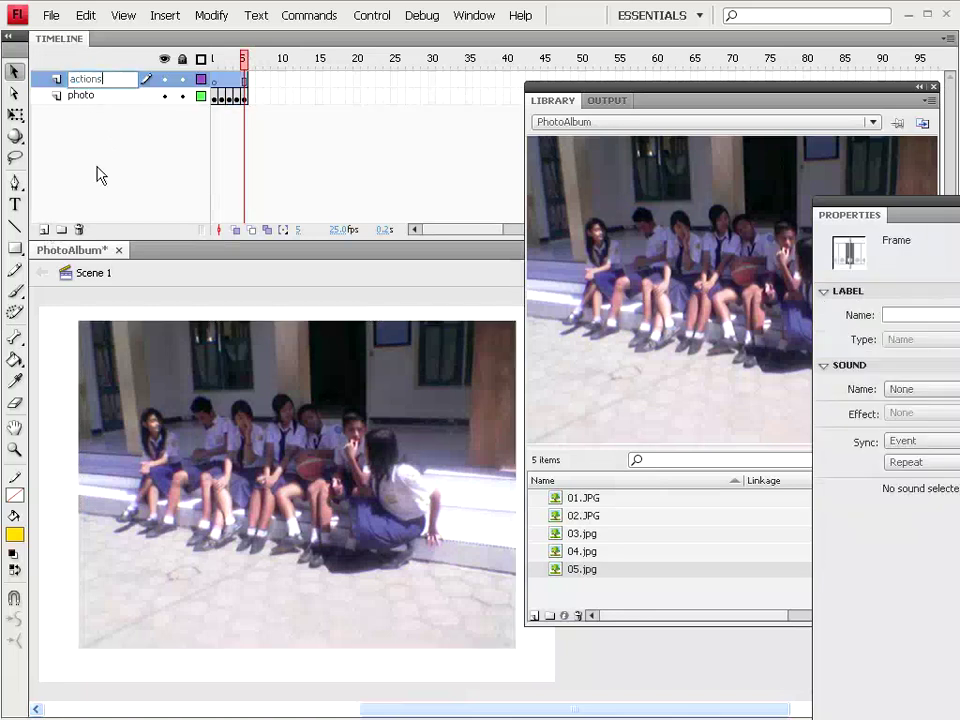
{"action": "left_click", "coordinate": [98, 172]}
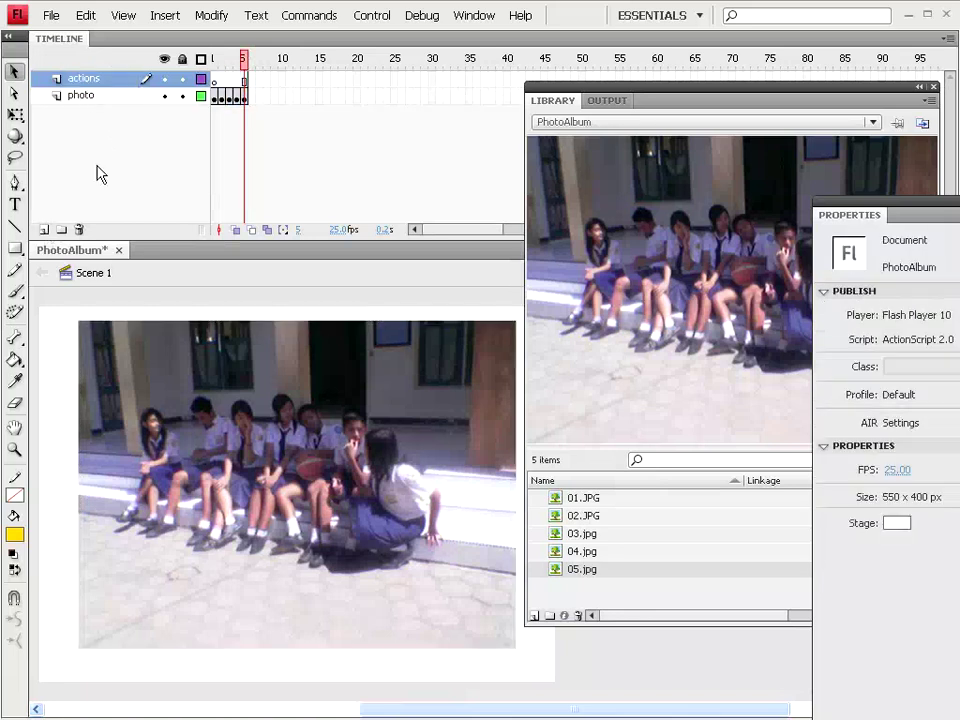
- Add a layer named 'button' above actions and select its frame 1
{"action": "left_click", "coordinate": [43, 230]}
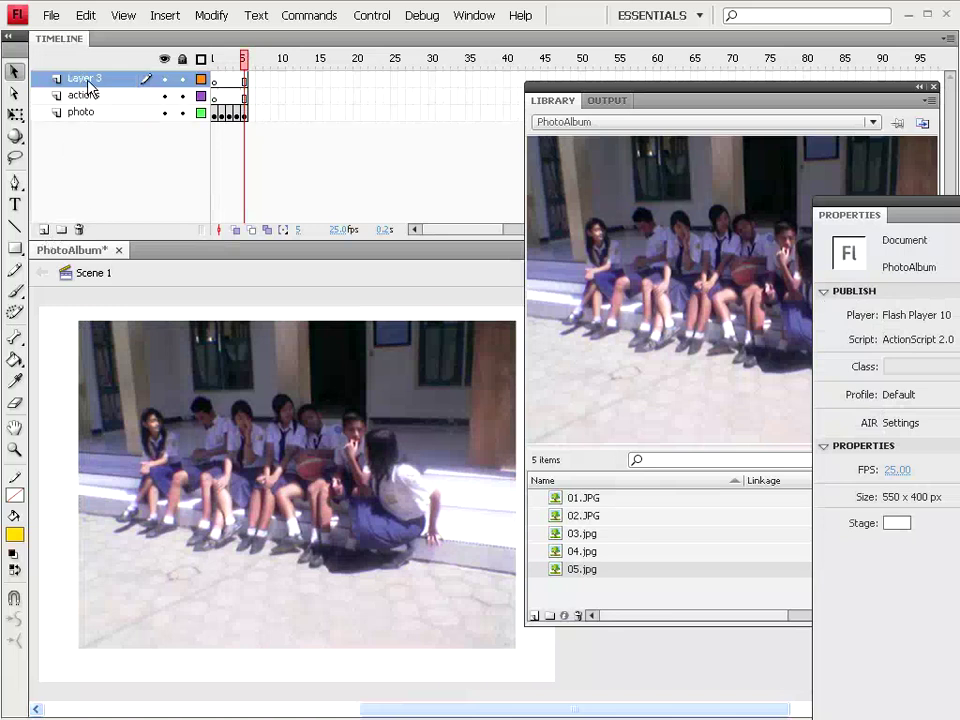
{"action": "double_click", "coordinate": [86, 80]}
{"action": "type", "text": "b"}
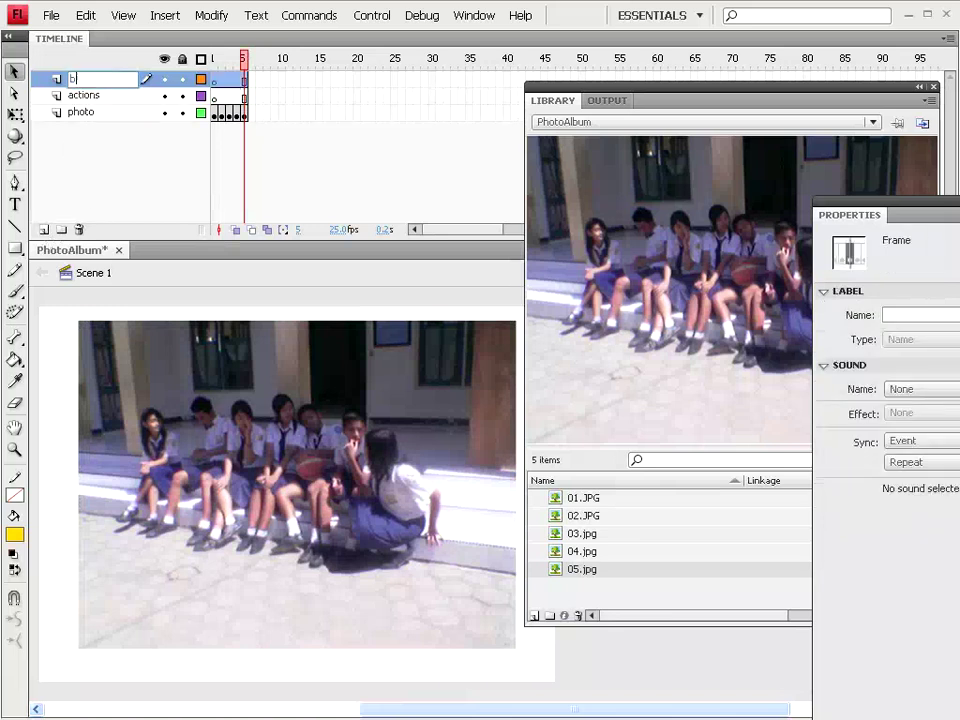
{"action": "type", "text": "utton"}
{"action": "left_click", "coordinate": [114, 167]}
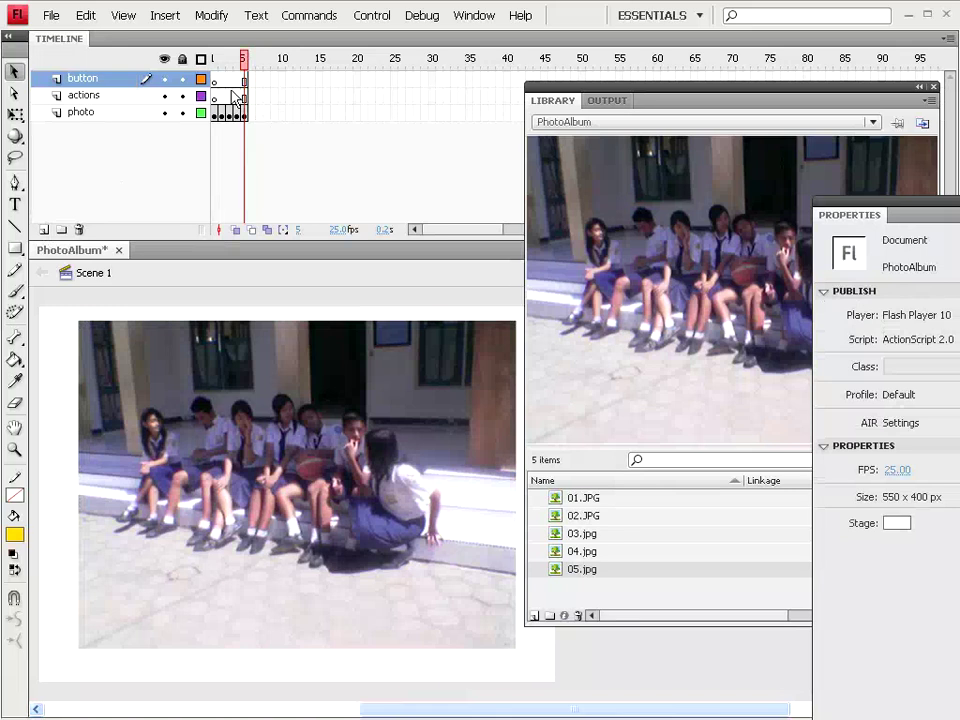
{"action": "left_click", "coordinate": [214, 79]}
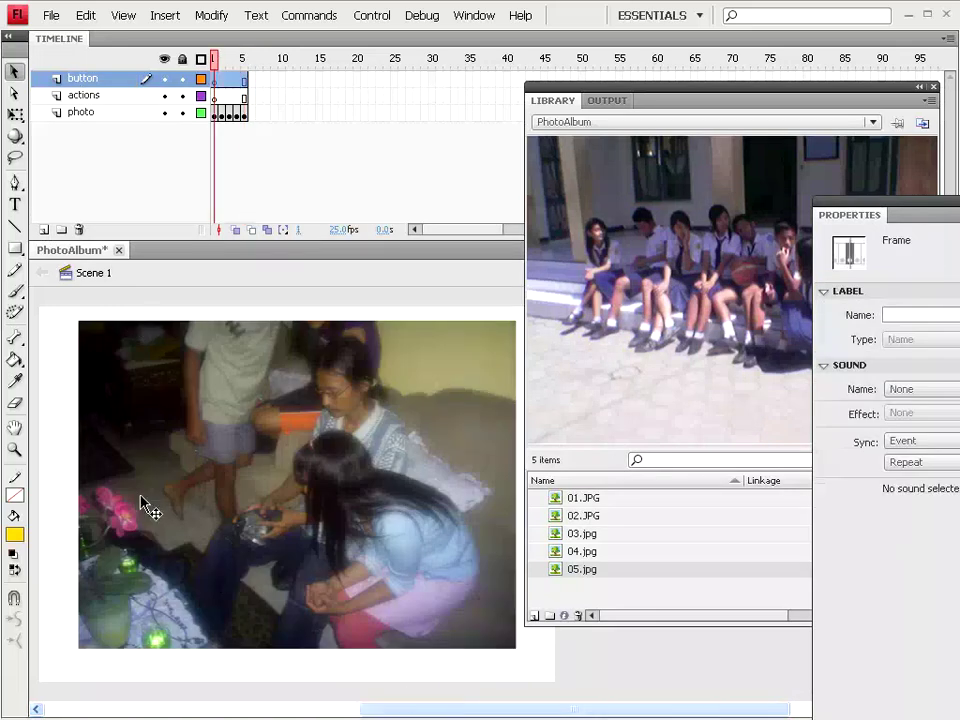
- Select the PolyStar tool and set its Number of Sides to 3
{"action": "left_click", "coordinate": [15, 249]}
{"action": "left_click", "coordinate": [15, 250]}
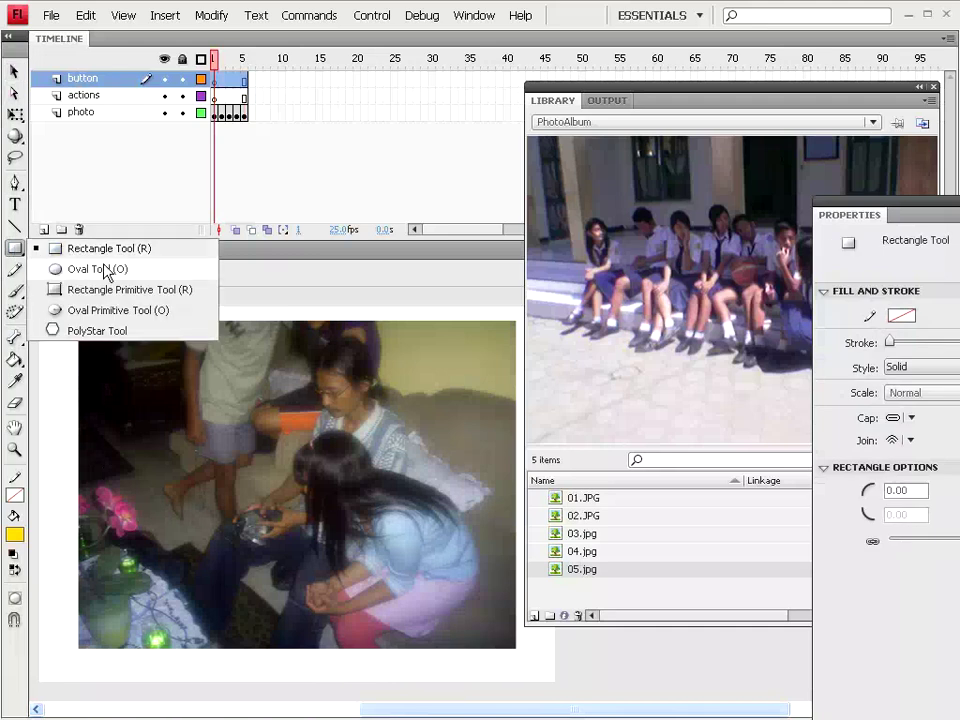
{"action": "left_click", "coordinate": [133, 331]}
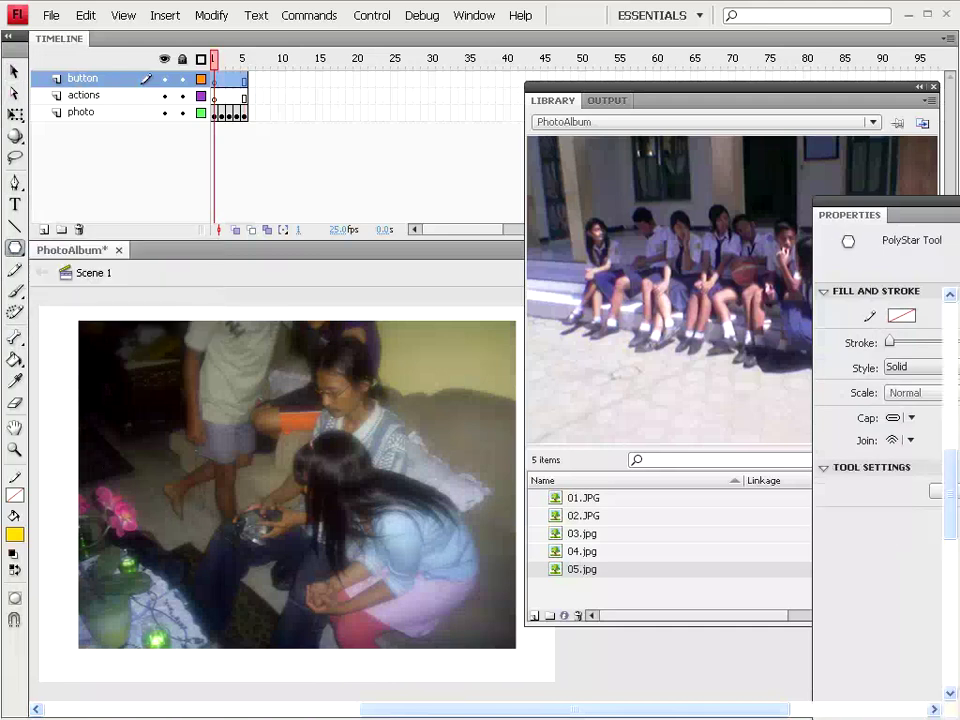
{"action": "left_click", "coordinate": [778, 102]}
{"action": "key", "text": "ctrl+F3"}
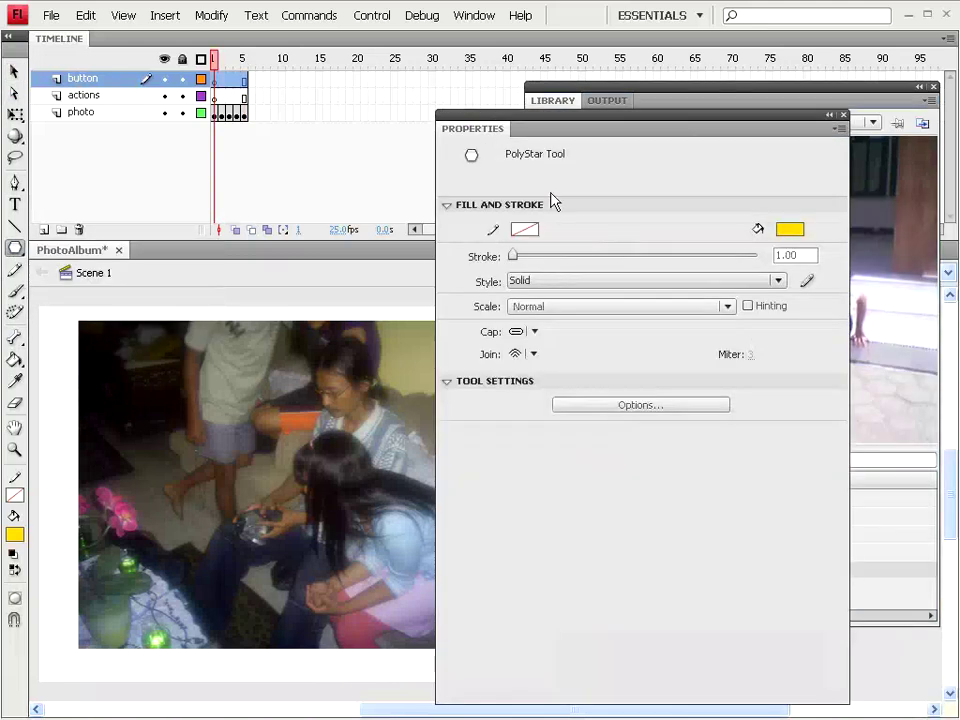
{"action": "left_click", "coordinate": [620, 406]}
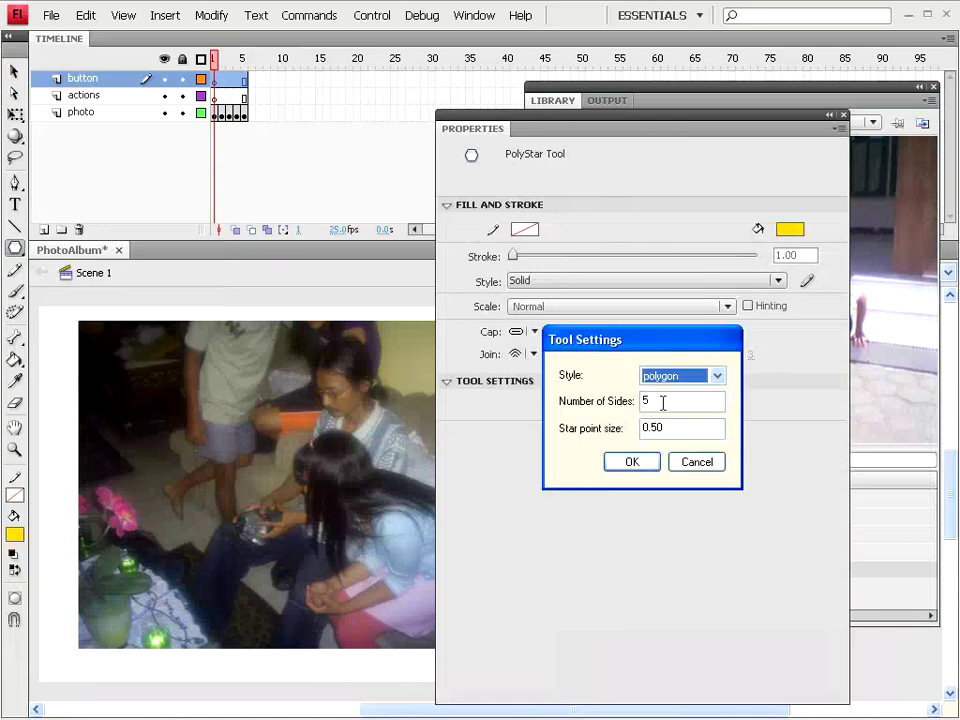
{"action": "double_click", "coordinate": [662, 401]}
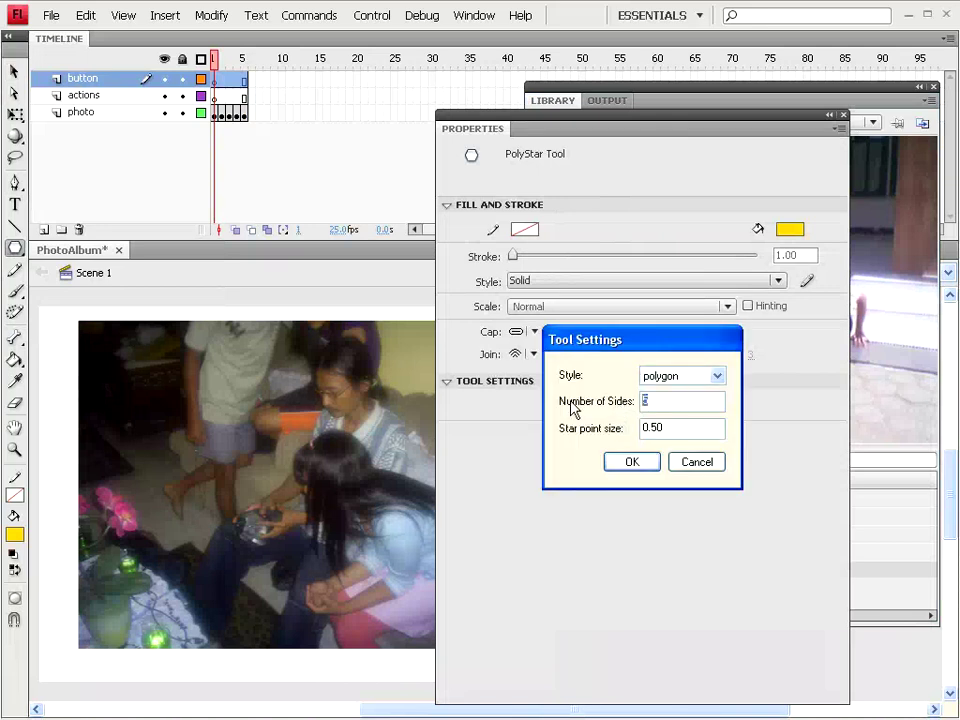
{"action": "type", "text": "3"}
{"action": "left_click", "coordinate": [628, 463]}
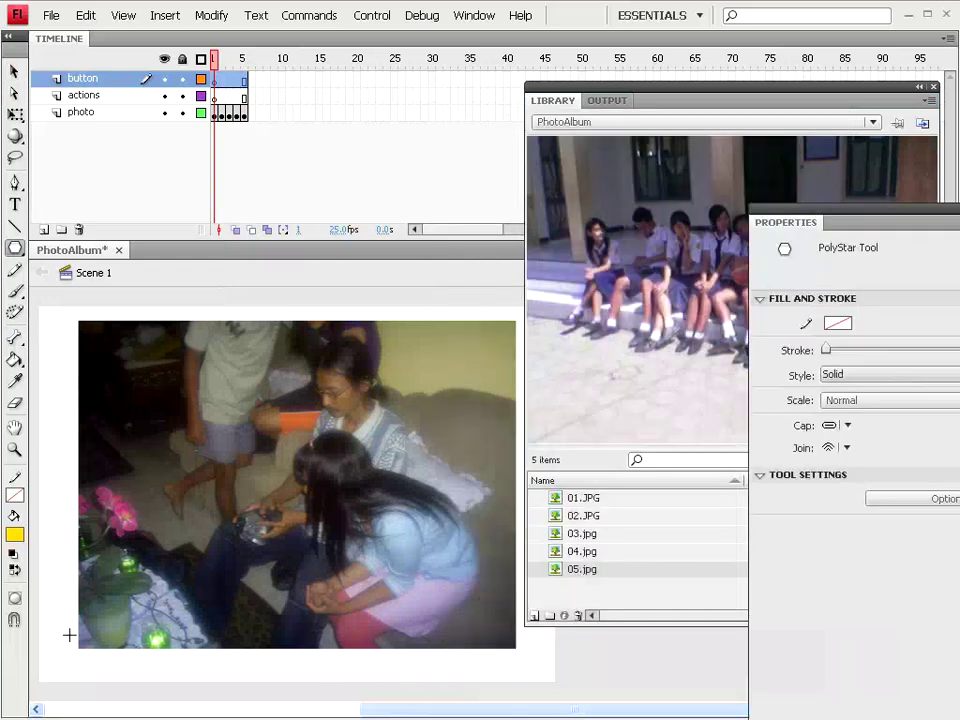
- Draw a left-pointing triangle at the stage's bottom-left and give it a grey fill
{"action": "mouse_move", "coordinate": [69, 635]}
{"action": "left_mouse_down"}
{"action": "mouse_move", "coordinate": [47, 655]}
{"action": "mouse_move", "coordinate": [41, 632]}
{"action": "left_mouse_up"}
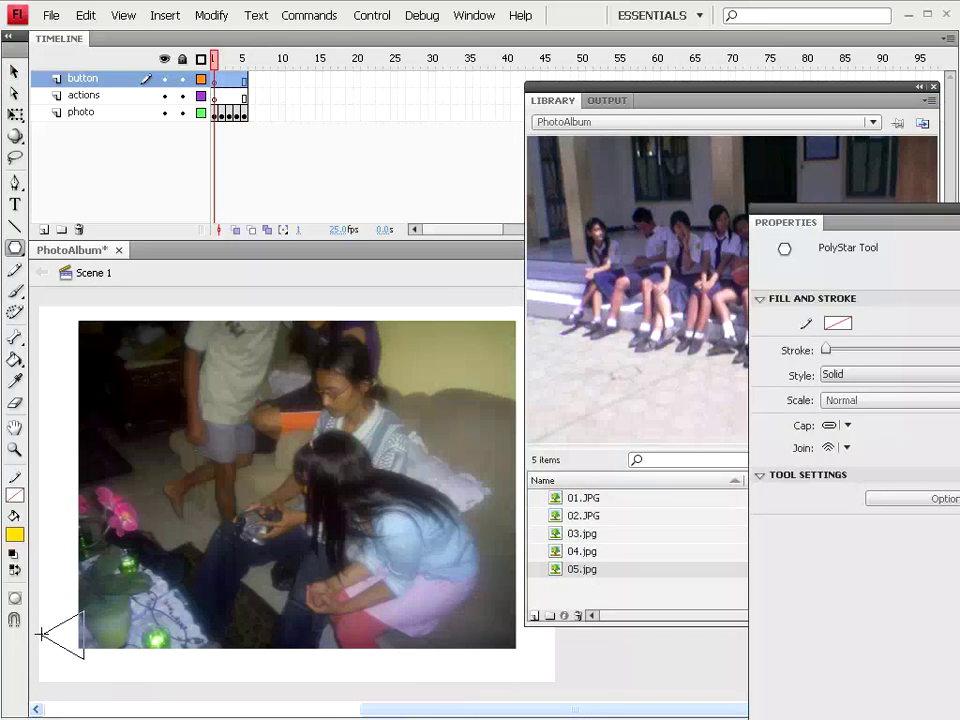
{"action": "left_click_drag", "start_coordinate": [41, 632], "coordinate": [41, 633]}
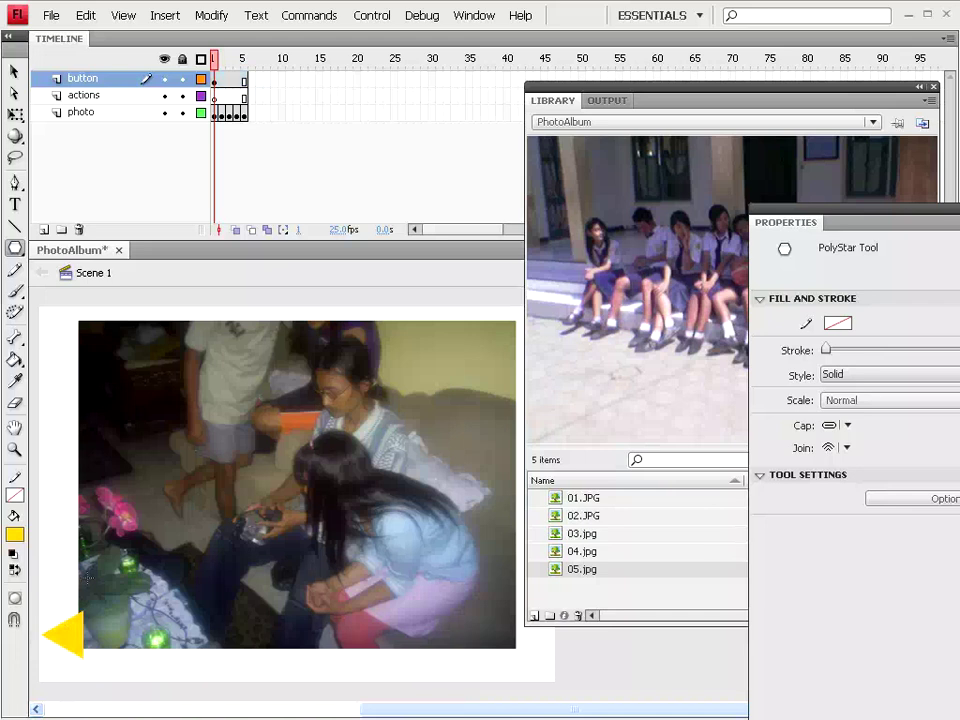
{"action": "key", "text": "v"}
{"action": "left_click", "coordinate": [72, 632]}
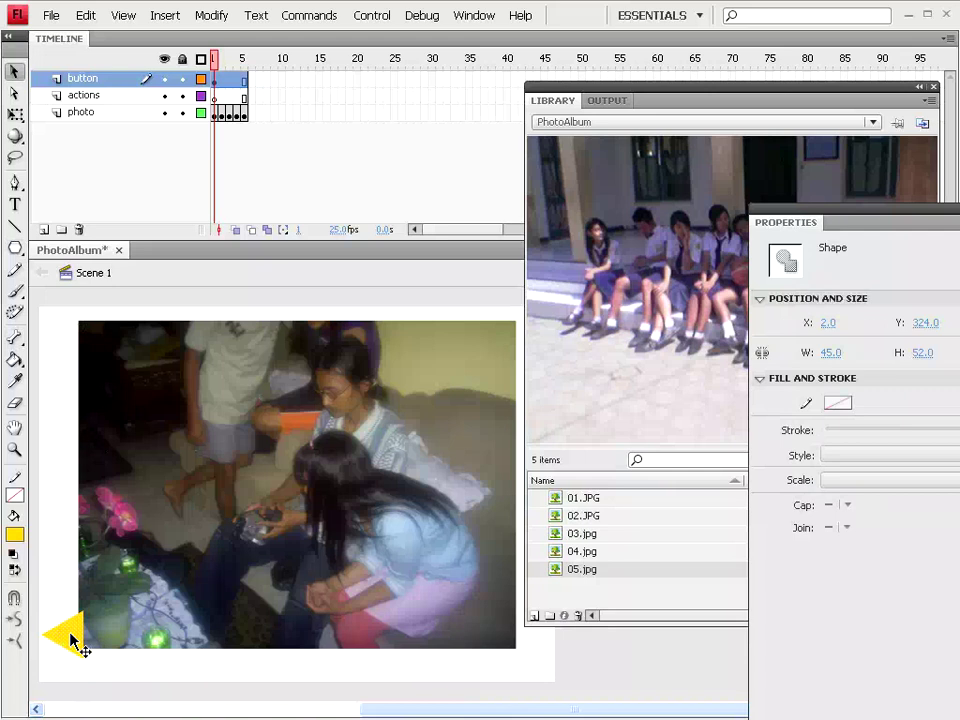
{"action": "left_click", "coordinate": [950, 402]}
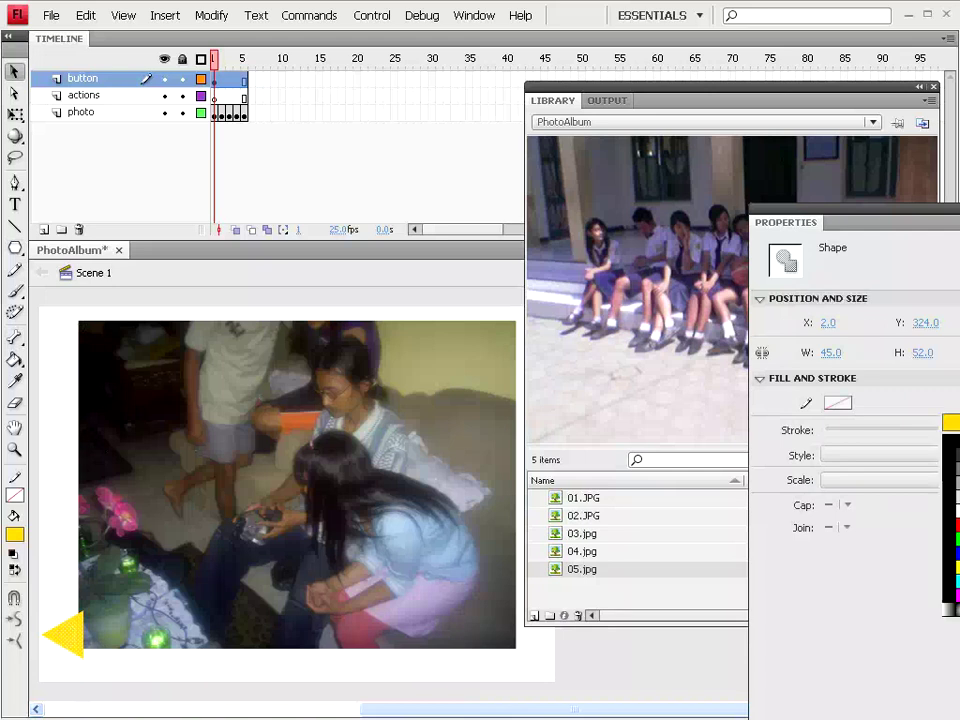
{"action": "left_click", "coordinate": [958, 425]}
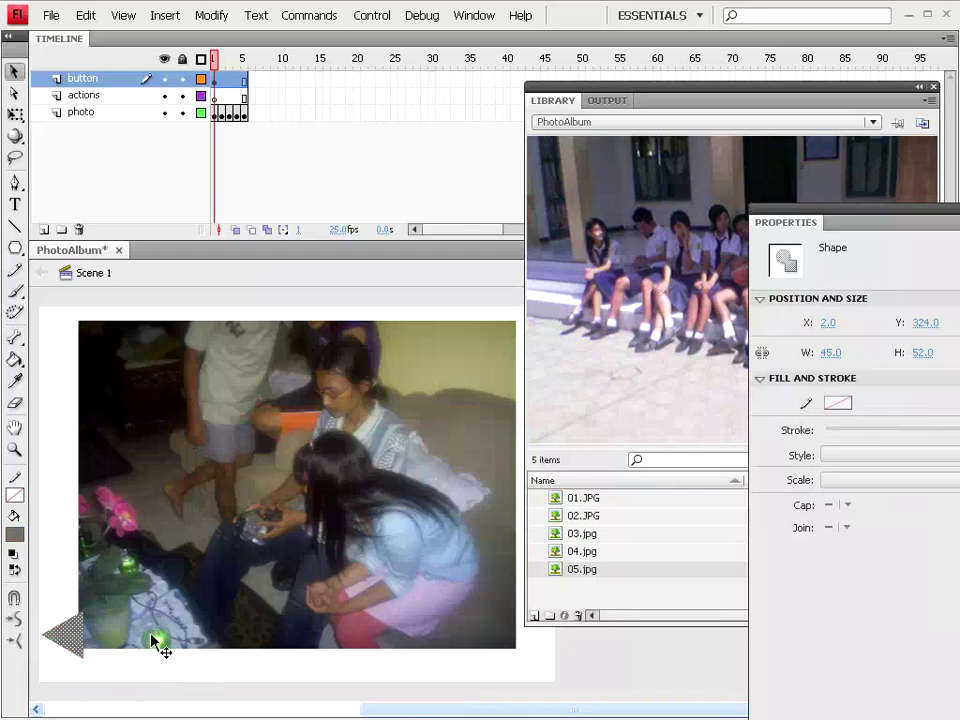
- Nudge the triangle with the arrow keys to X 18, Y 338
{"action": "key", "text": "Right"}
{"action": "key", "text": "Right"}
{"action": "key", "text": "Right"}
{"action": "key", "text": "Right"}
{"action": "key", "text": "Right"}
{"action": "key", "text": "Right"}
{"action": "key", "text": "Right"}
{"action": "key", "text": "Right"}
{"action": "key", "text": "Right"}
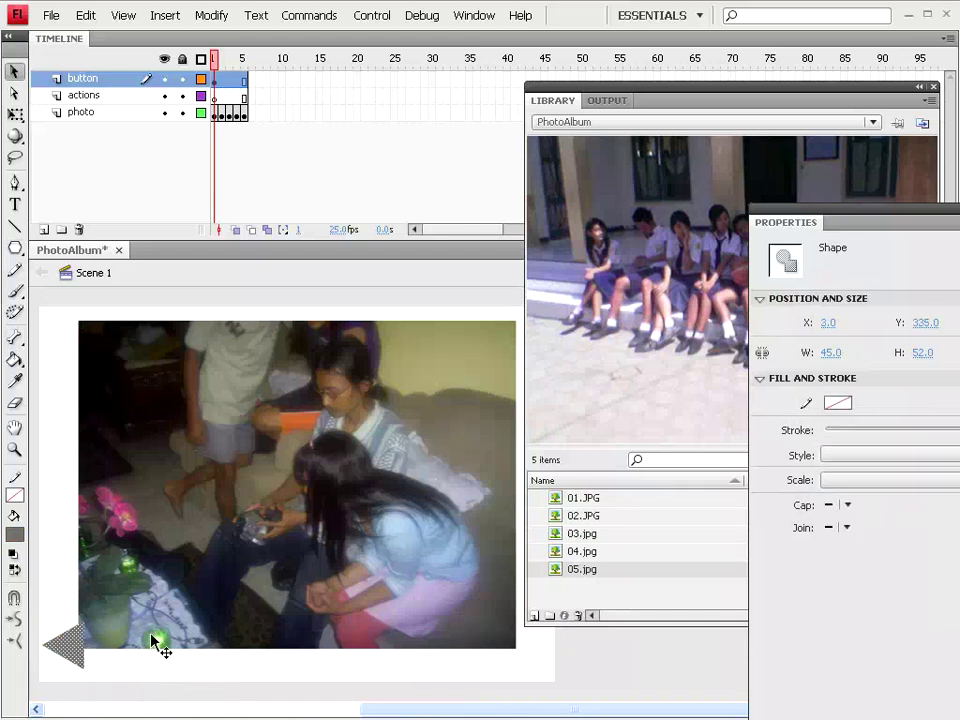
{"action": "key", "text": "Right"}
{"action": "key", "text": "Right"}
{"action": "key", "text": "Right"}
{"action": "key", "text": "Down"}
{"action": "key", "text": "Right"}
{"action": "key", "text": "Right"}
{"action": "key", "text": "Right"}
{"action": "key", "text": "Down"}
{"action": "key", "text": "Down"}
{"action": "key", "text": "Down"}
{"action": "key", "text": "Down"}
{"action": "key", "text": "Down"}
{"action": "key", "text": "Down"}
{"action": "key", "text": "Down"}
{"action": "key", "text": "Down"}
{"action": "key", "text": "Down"}
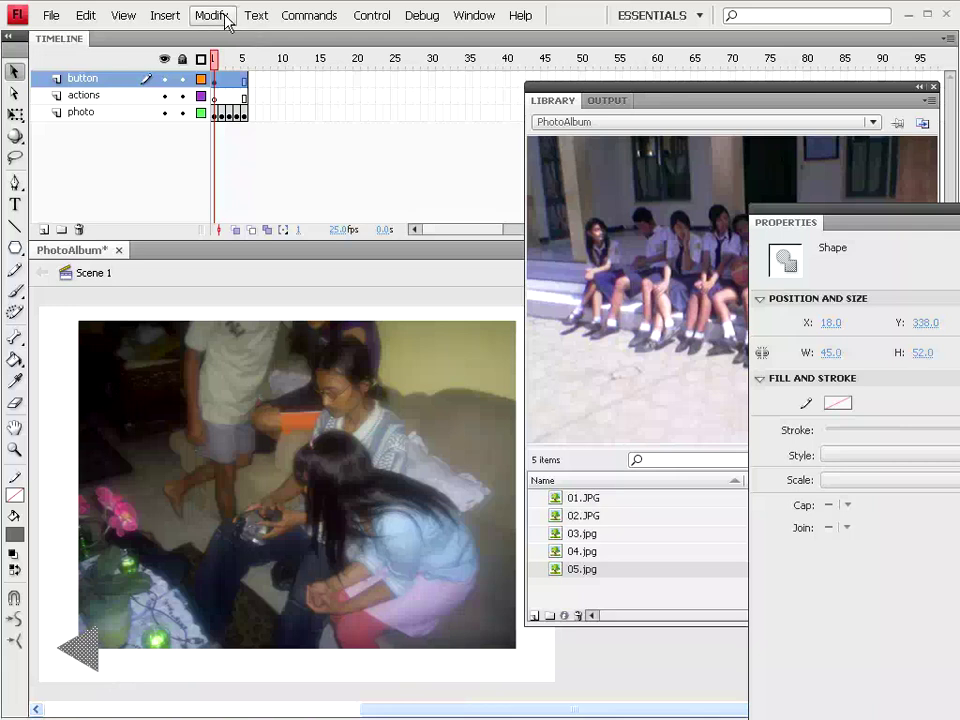
- Convert the grey triangle into a Movie Clip symbol named prevMc
{"action": "left_click", "coordinate": [212, 15]}
{"action": "left_click", "coordinate": [262, 61]}
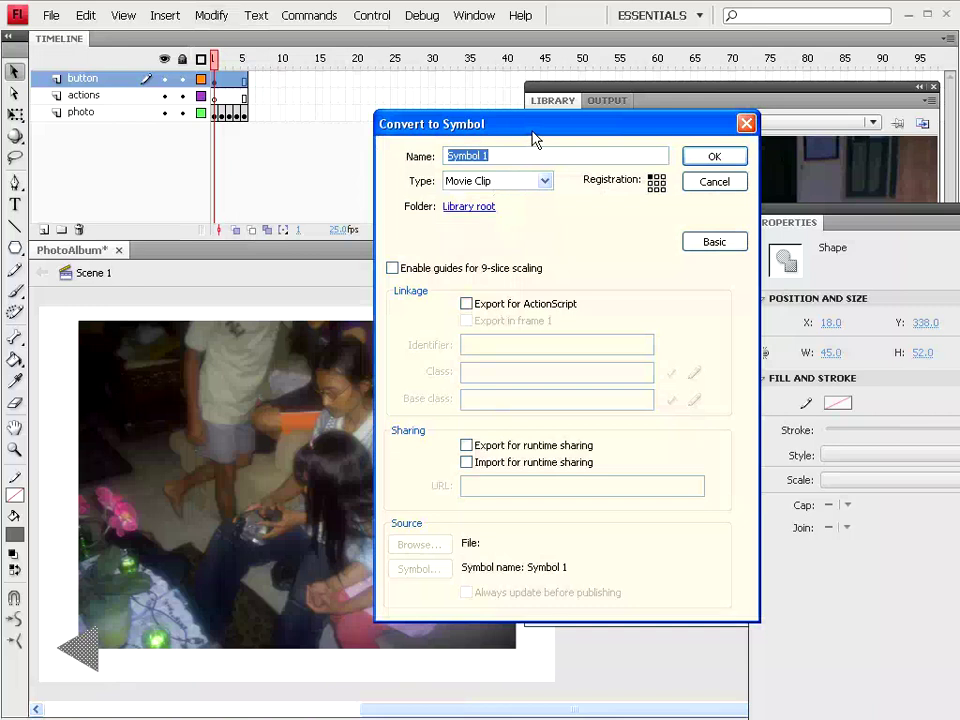
{"action": "type", "text": "prevBtn"}
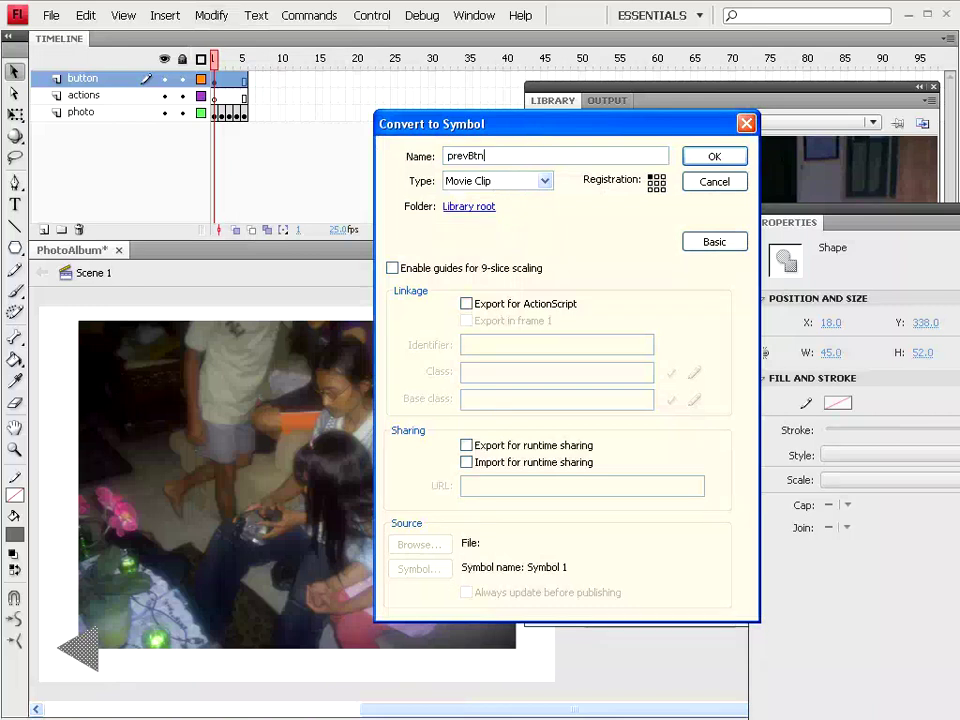
{"action": "type", "text": "Mc"}
{"action": "left_click", "coordinate": [715, 158]}
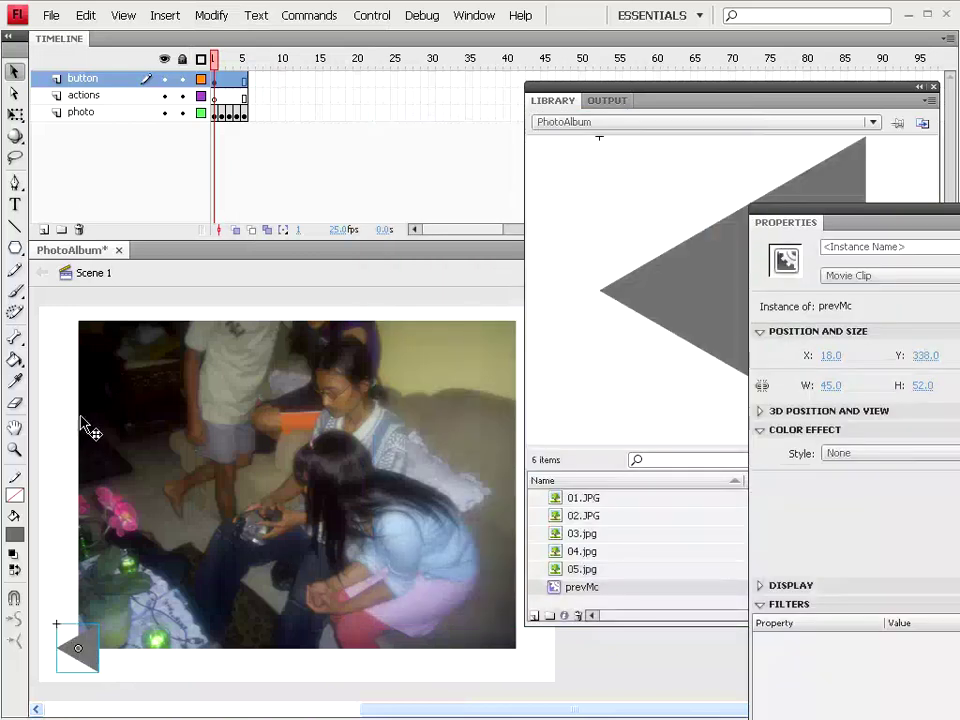
- Paste a copy of the arrow clip in place and flip it to point right
{"action": "left_click", "coordinate": [86, 15]}
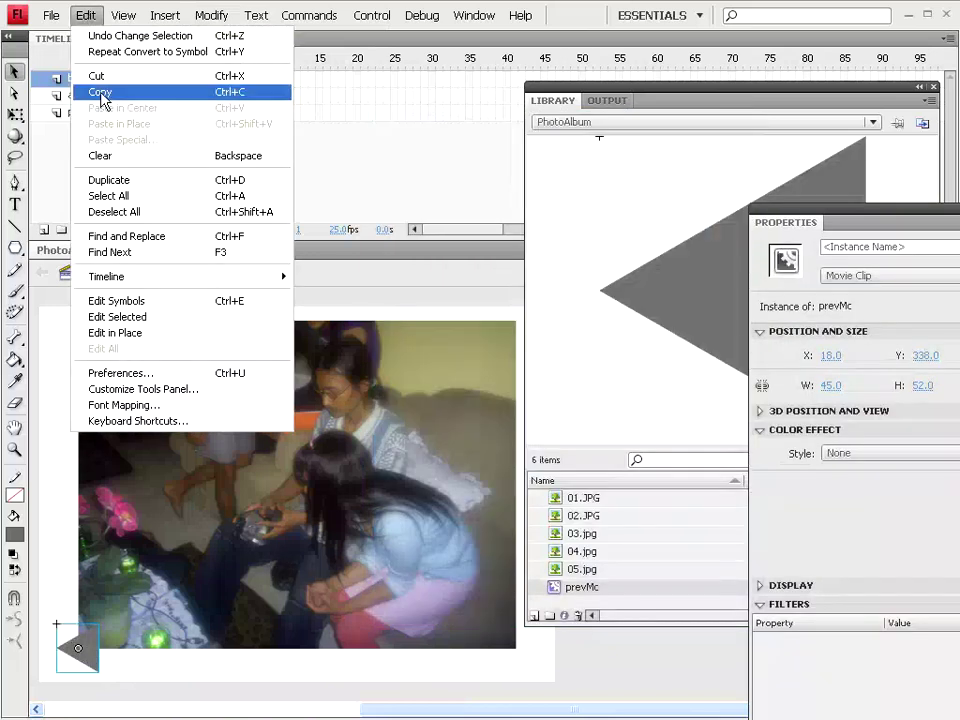
{"action": "left_click", "coordinate": [100, 95]}
{"action": "left_click", "coordinate": [86, 15]}
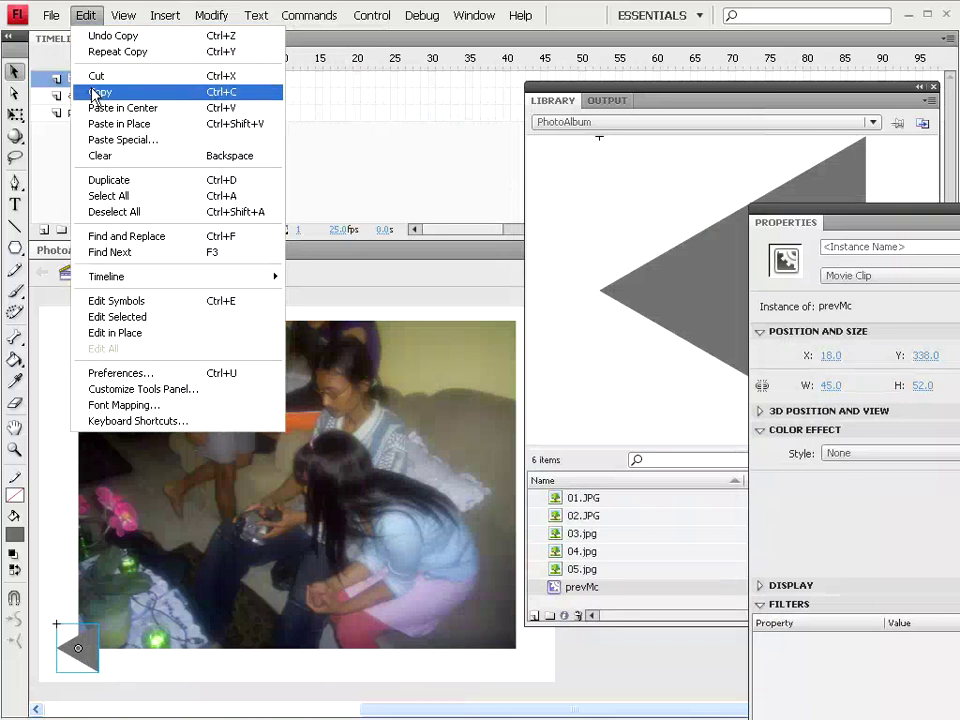
{"action": "left_click", "coordinate": [92, 128]}
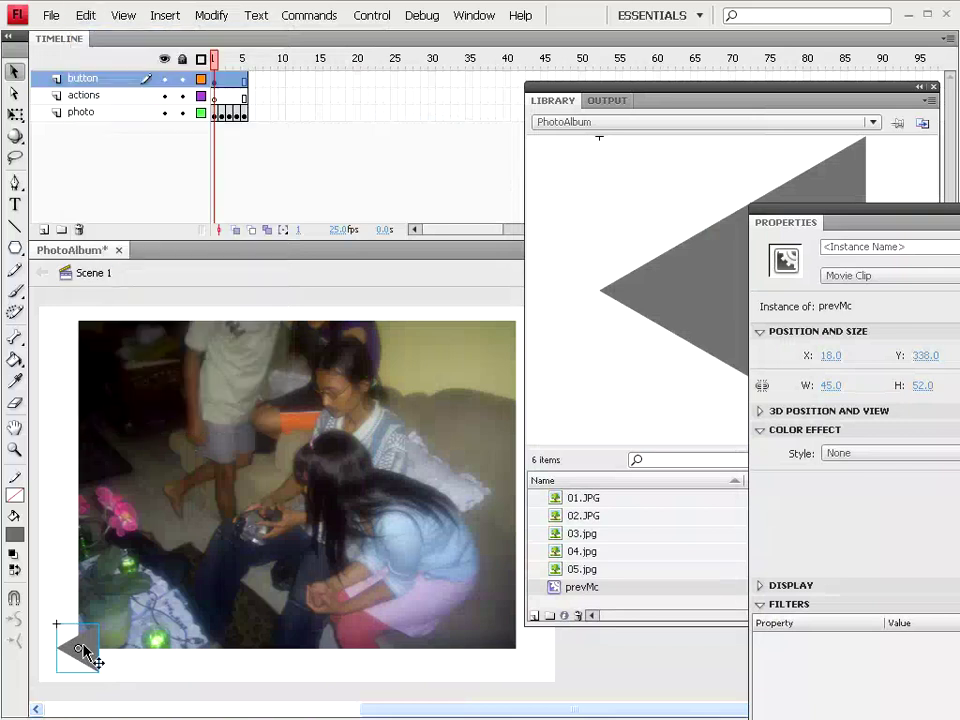
{"action": "left_click", "coordinate": [15, 114]}
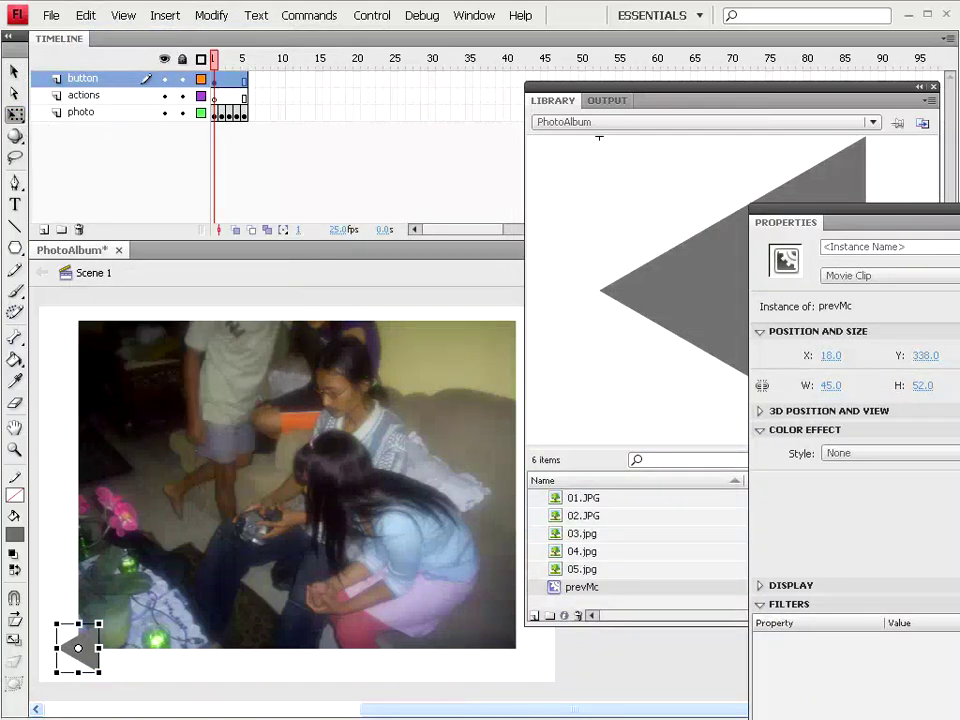
{"action": "left_click_drag", "start_coordinate": [64, 646], "coordinate": [115, 650]}
- Move the flipped copy rightward and set its width to 45 px
{"action": "left_click_drag", "start_coordinate": [92, 660], "coordinate": [194, 662]}
{"action": "left_click", "coordinate": [87, 656]}
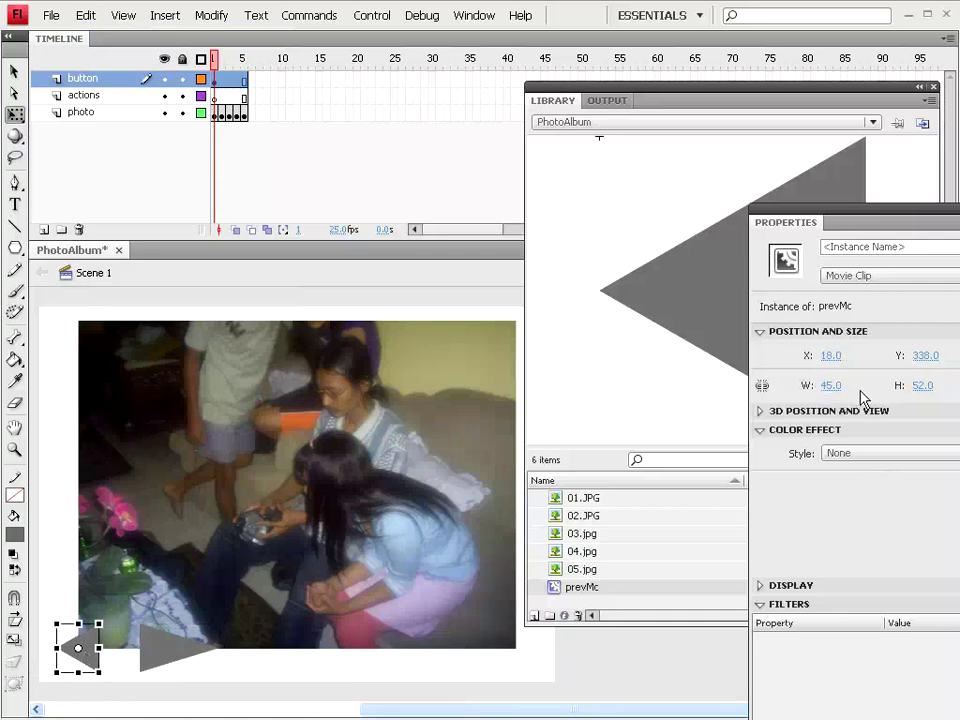
{"action": "left_click", "coordinate": [168, 658]}
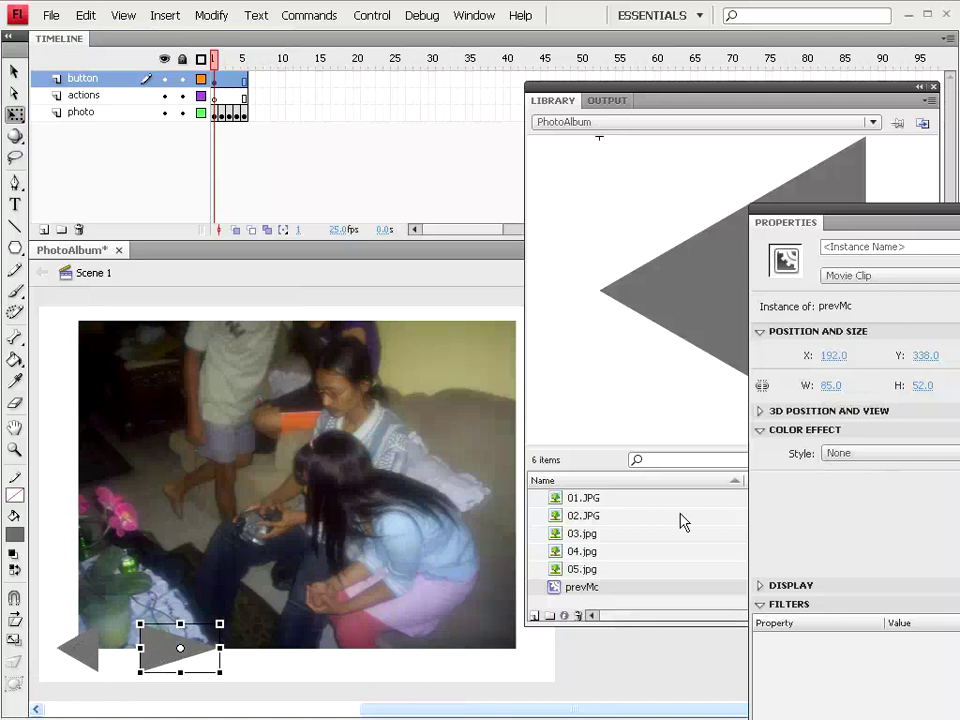
{"action": "left_click", "coordinate": [831, 385]}
{"action": "type", "text": "4"}
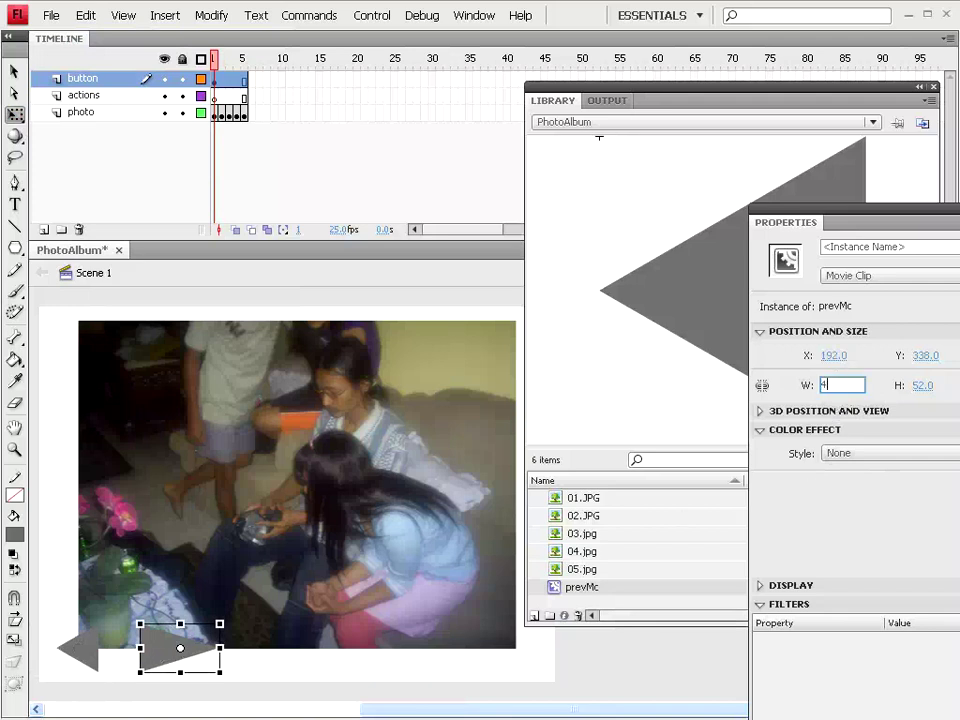
{"action": "type", "text": "5"}
{"action": "key", "text": "Return"}
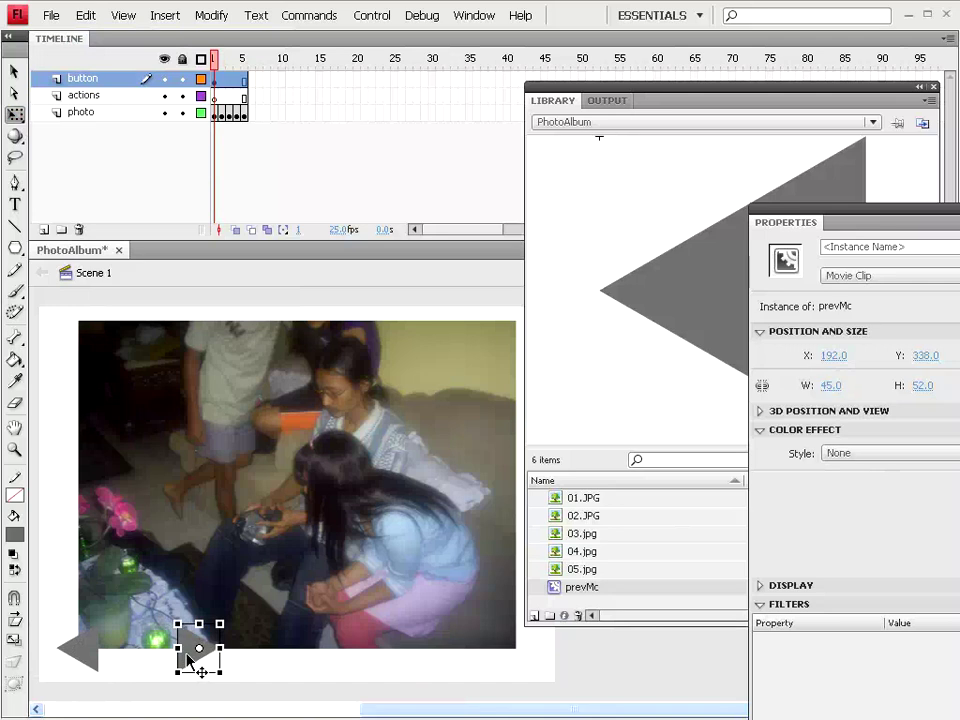
- Position the right arrow at the stage's bottom-right, X 532
{"action": "key", "text": "shift+Right"}
{"action": "key", "text": "shift+Right"}
{"action": "key", "text": "shift+Right"}
{"action": "key", "text": "shift+Right"}
{"action": "key", "text": "shift+Right"}
{"action": "key", "text": "shift+Right"}
{"action": "key", "text": "shift+Right"}
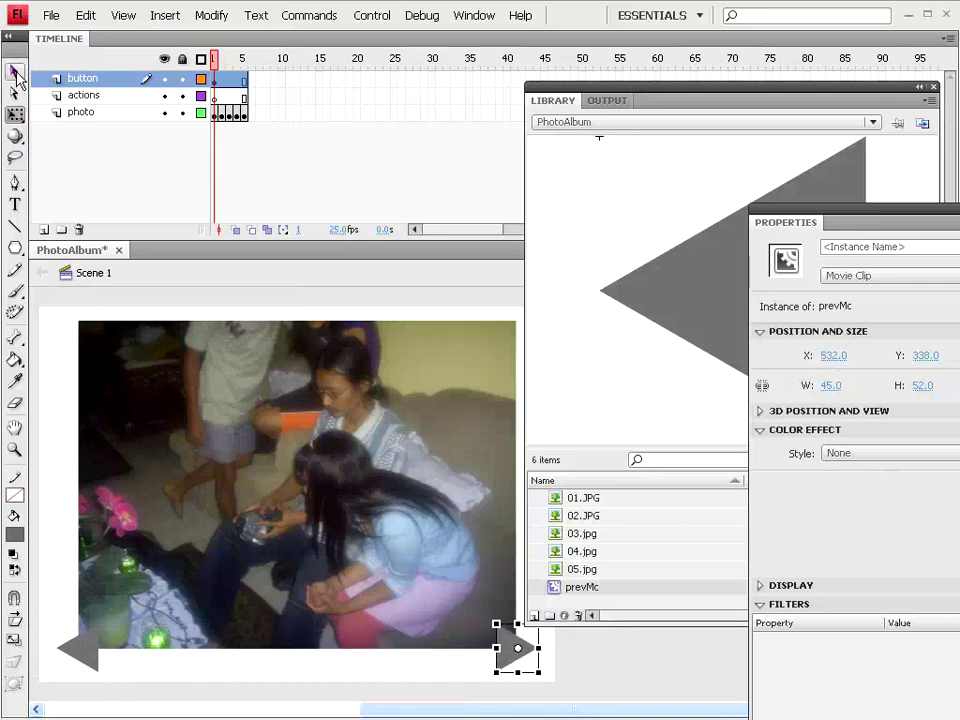
{"action": "left_click", "coordinate": [15, 71]}
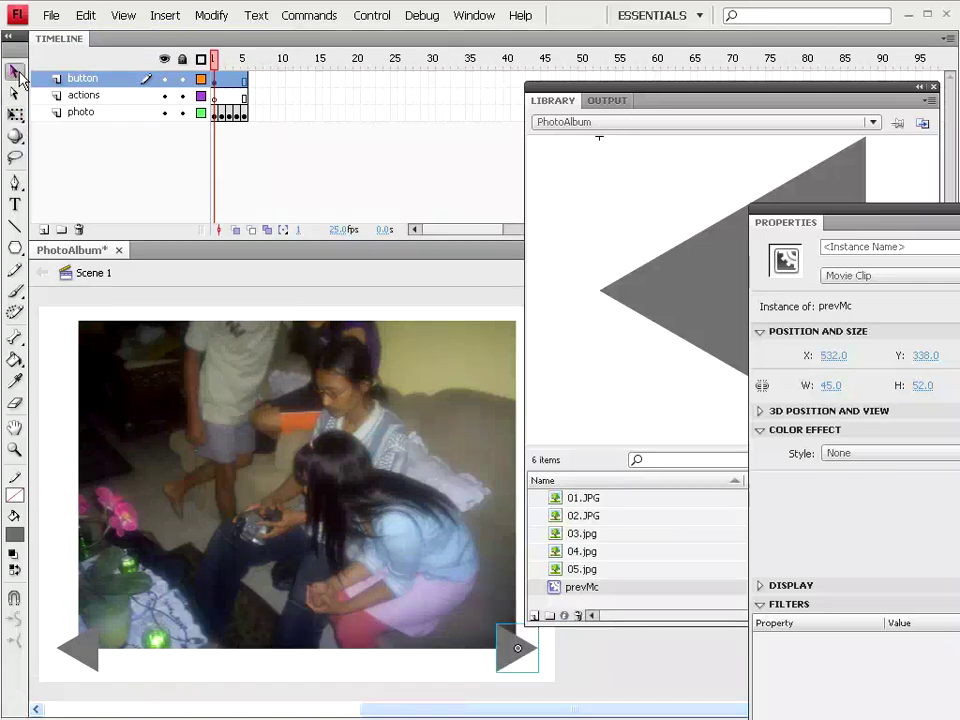
{"action": "left_click", "coordinate": [88, 655]}
{"action": "left_click", "coordinate": [511, 650]}
{"action": "left_click", "coordinate": [599, 137]}
- Duplicate the right arrow's prevMc symbol under the new name nextMc
{"action": "key", "text": "ctrl+F3"}
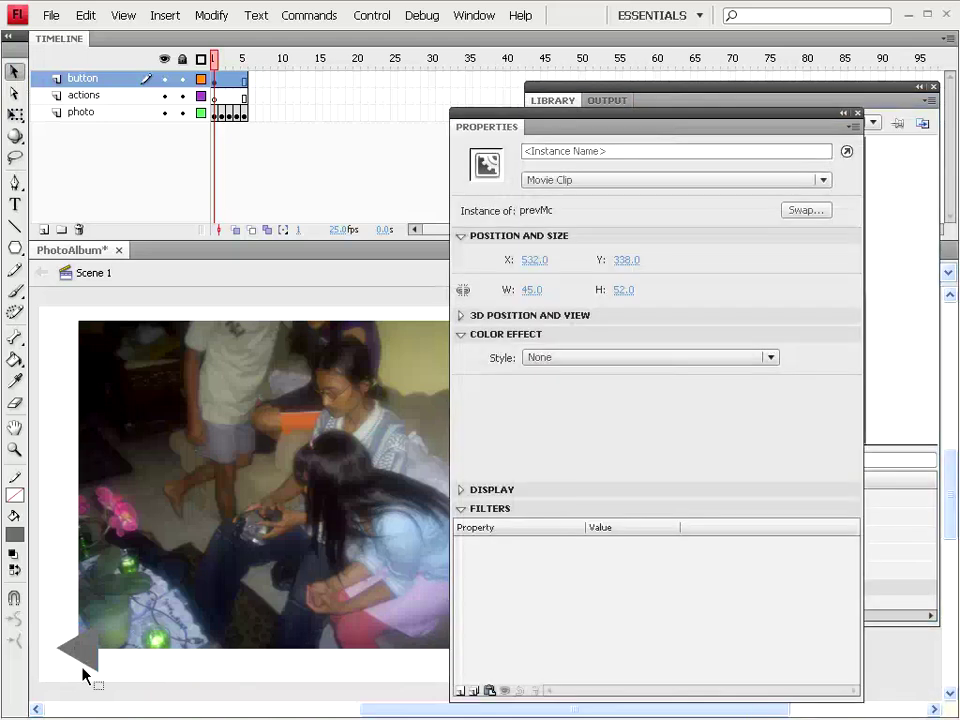
{"action": "left_click_drag", "start_coordinate": [629, 133], "coordinate": [269, 76]}
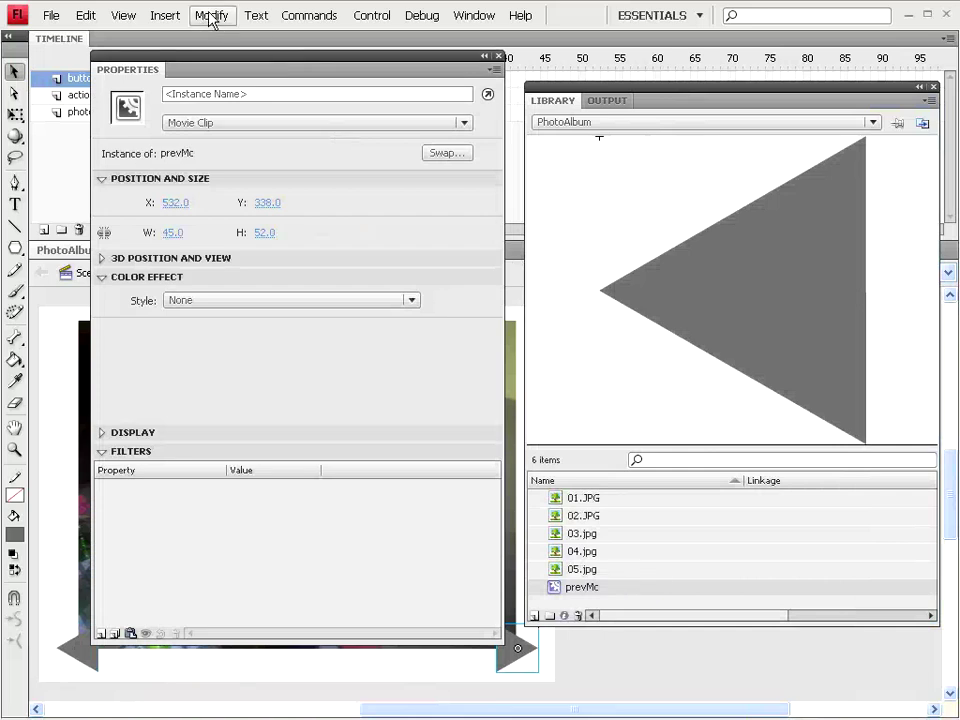
{"action": "left_click", "coordinate": [211, 16]}
{"action": "mouse_move", "coordinate": [224, 116]}
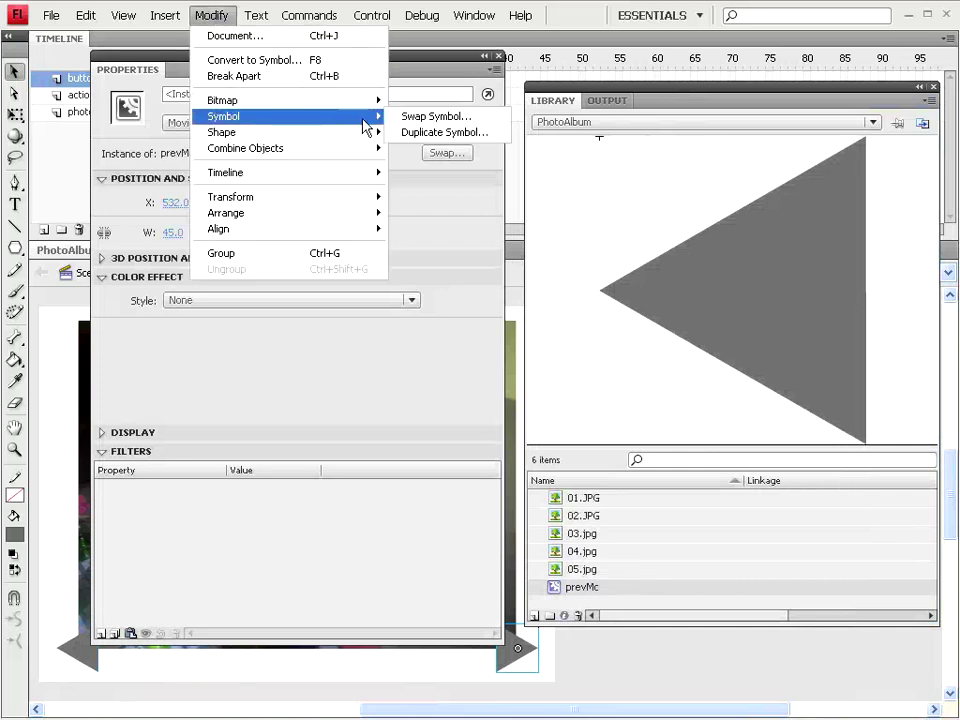
{"action": "left_click", "coordinate": [438, 132]}
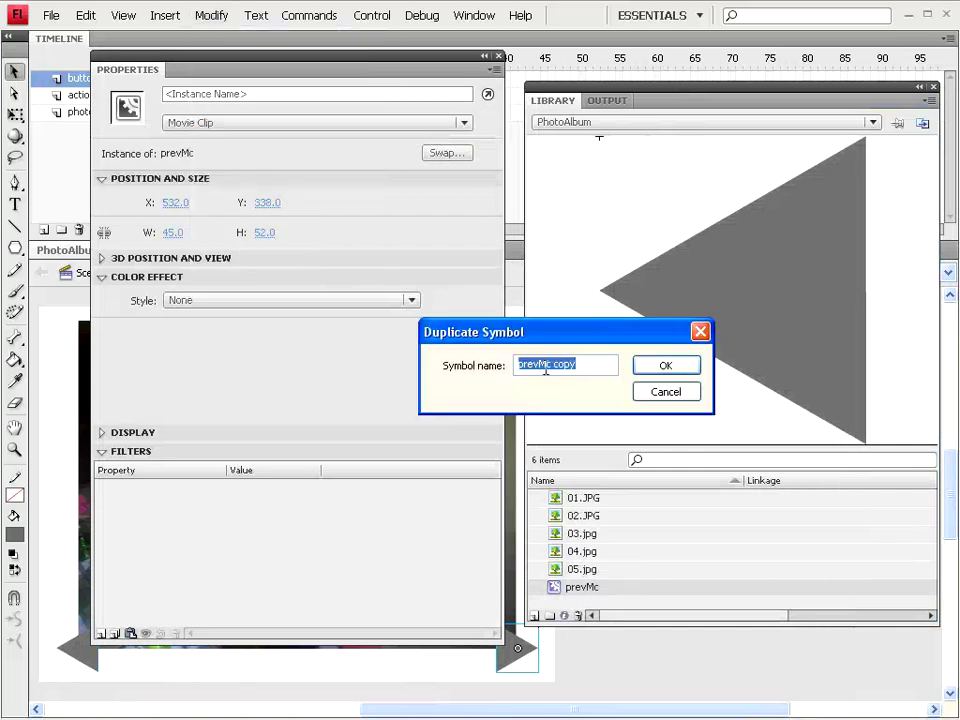
{"action": "left_click_drag", "start_coordinate": [537, 366], "coordinate": [476, 370]}
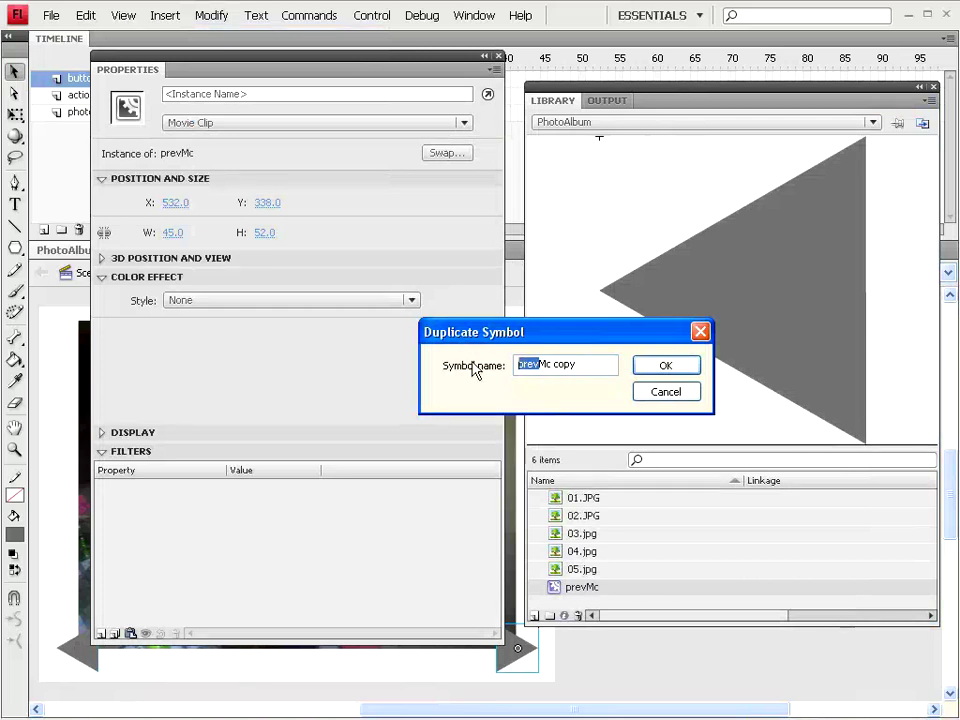
{"action": "type", "text": "nextMc"}
{"action": "left_click", "coordinate": [652, 368]}
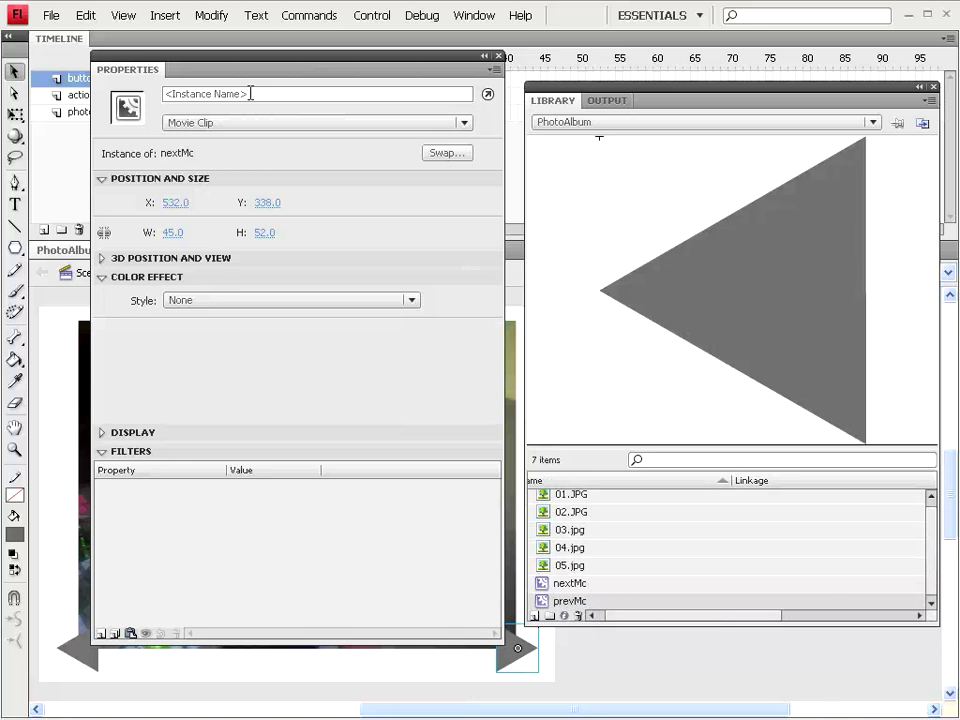
- Give the right arrow instance the name next
{"action": "left_click", "coordinate": [251, 94]}
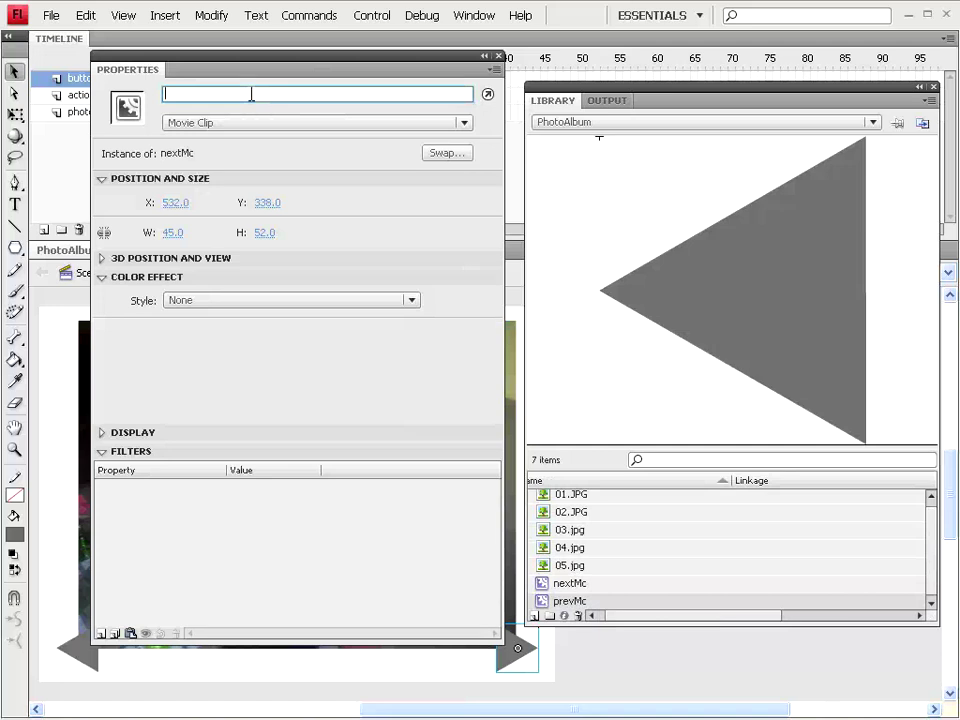
{"action": "type", "text": "next"}
{"action": "key", "text": "ctrl+F3"}
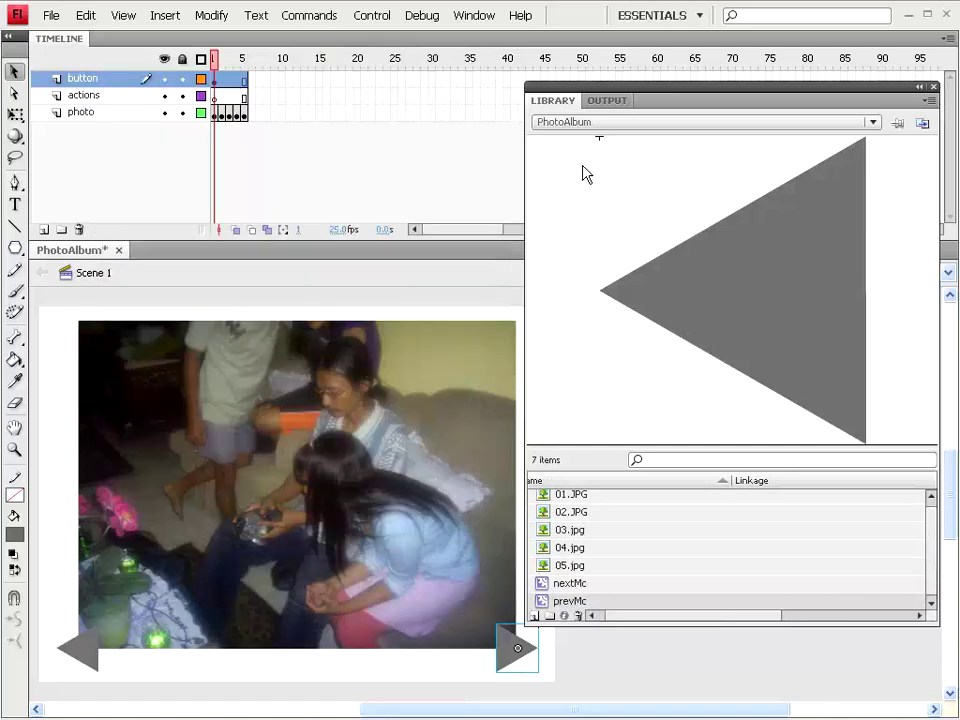
{"action": "key", "text": "ctrl+F3"}
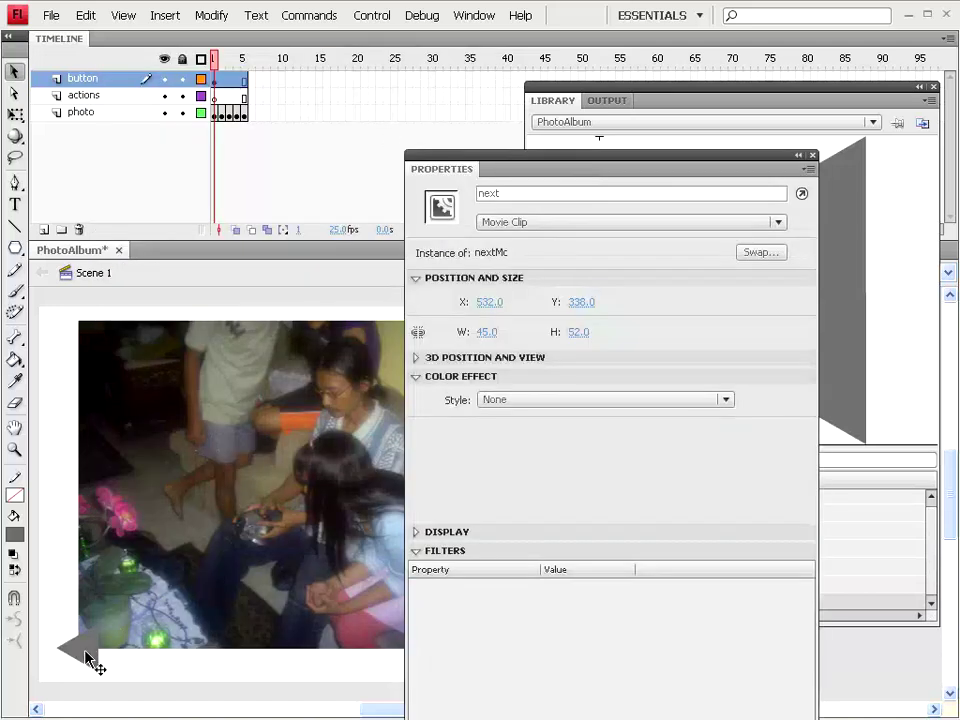
- Name the left arrow instance prev and close the Properties panel
{"action": "left_click", "coordinate": [90, 658]}
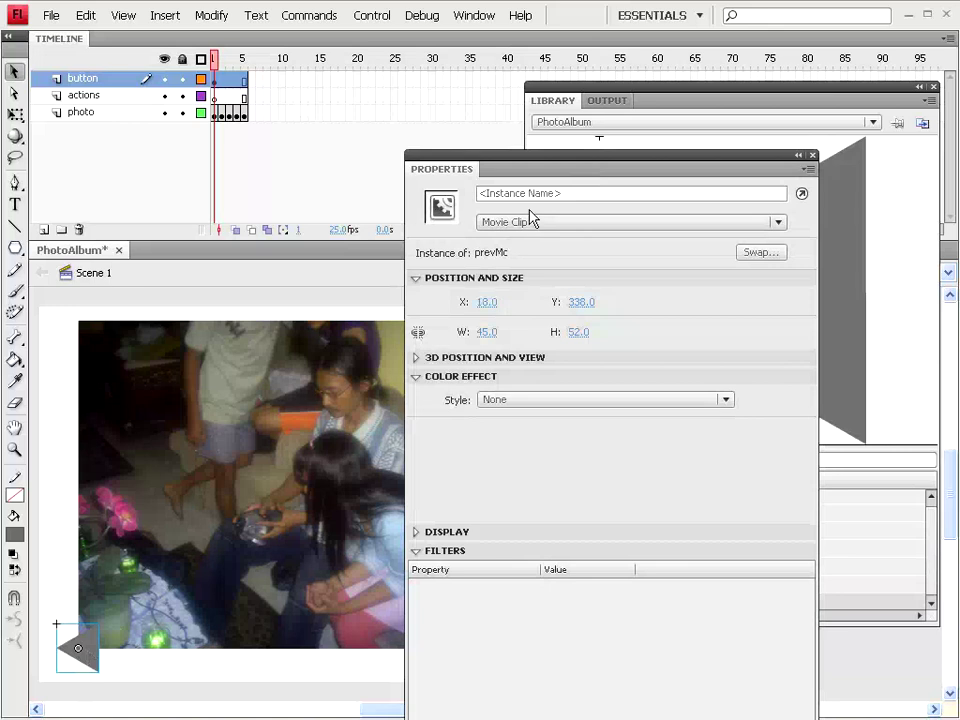
{"action": "left_click", "coordinate": [532, 194]}
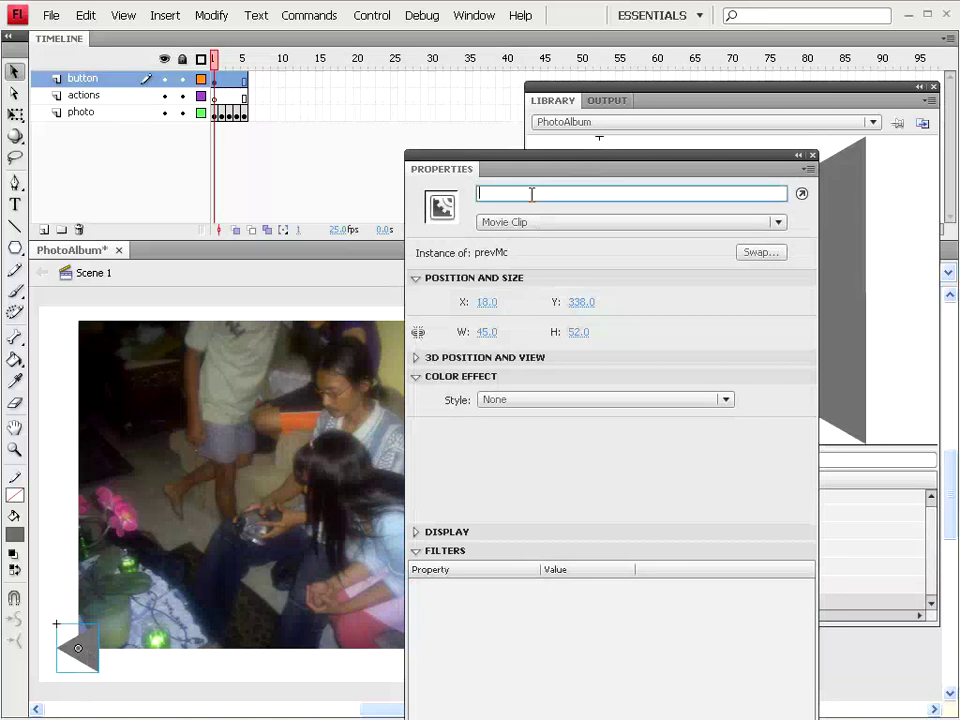
{"action": "type", "text": "prev"}
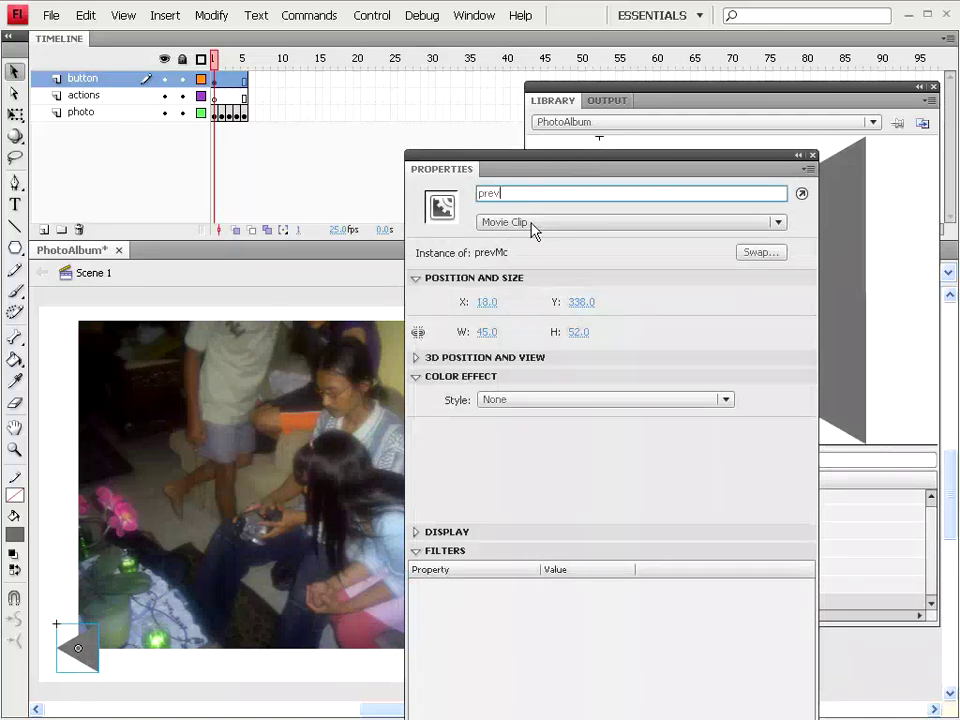
{"action": "left_click_drag", "start_coordinate": [800, 168], "coordinate": [835, 193]}
{"action": "left_click", "coordinate": [847, 181]}
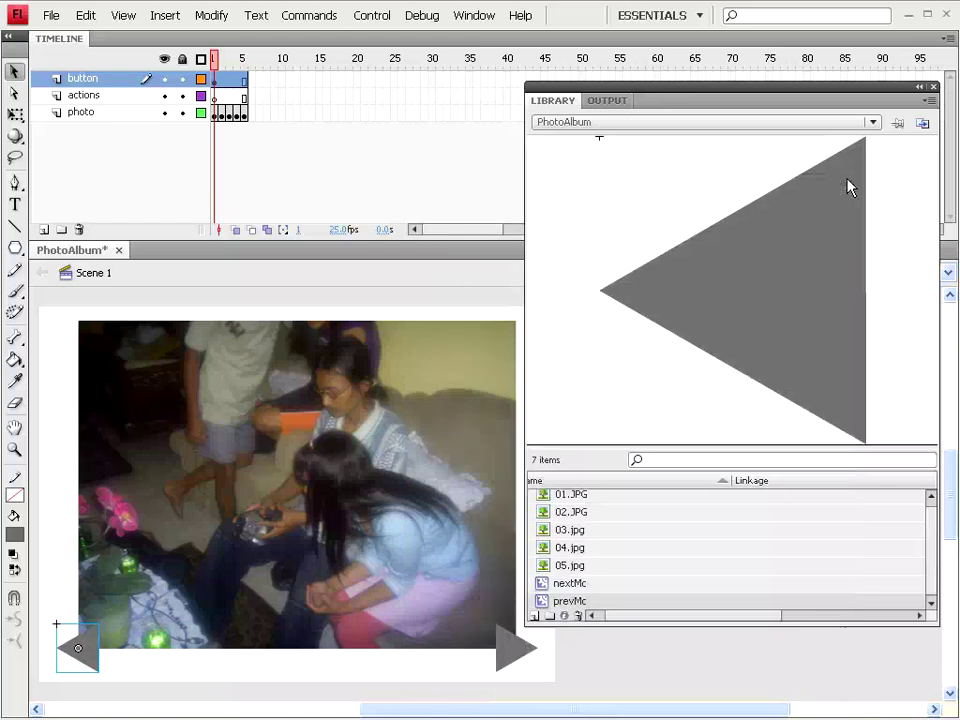
- Close the Library, test-play the PhotoAlbum movie, then select the actions layer
{"action": "left_click", "coordinate": [934, 88]}
{"action": "key", "text": "Return"}
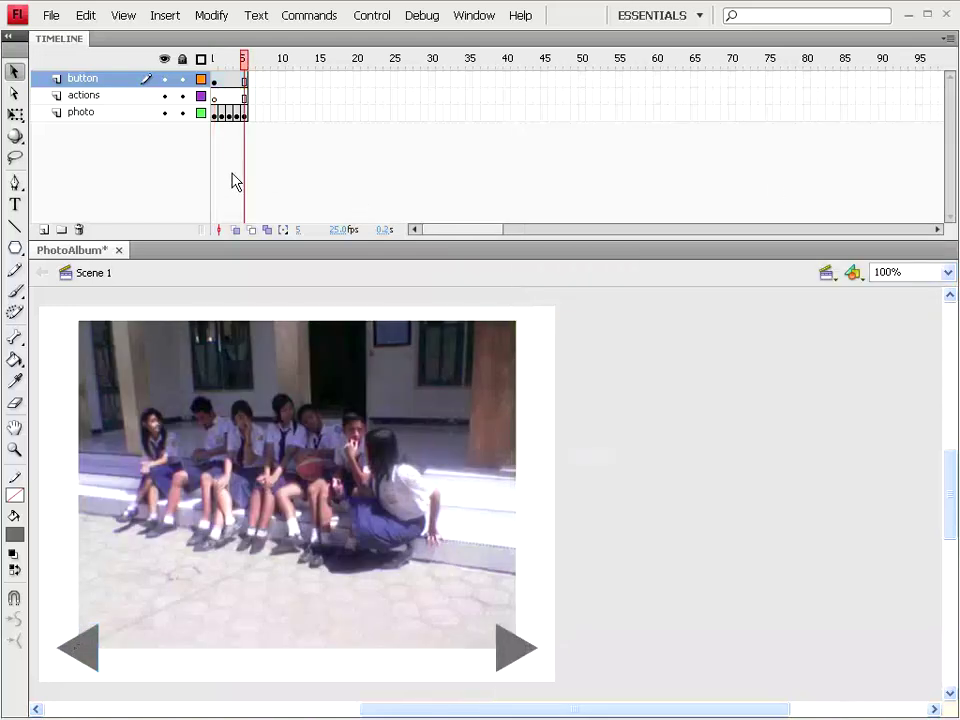
{"action": "left_click", "coordinate": [372, 15]}
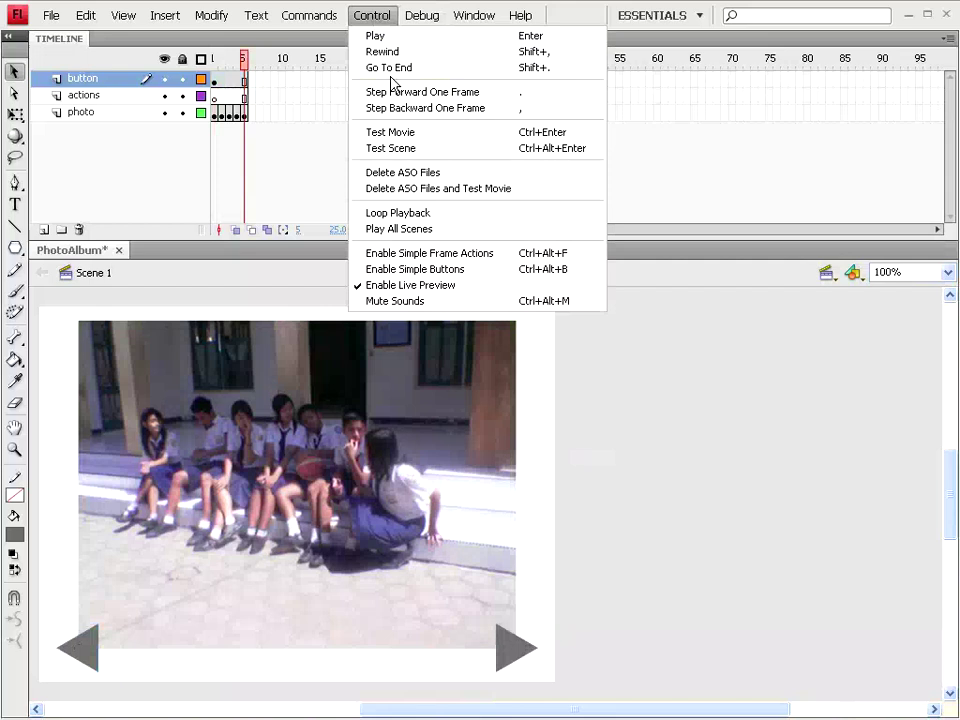
{"action": "left_click", "coordinate": [380, 132]}
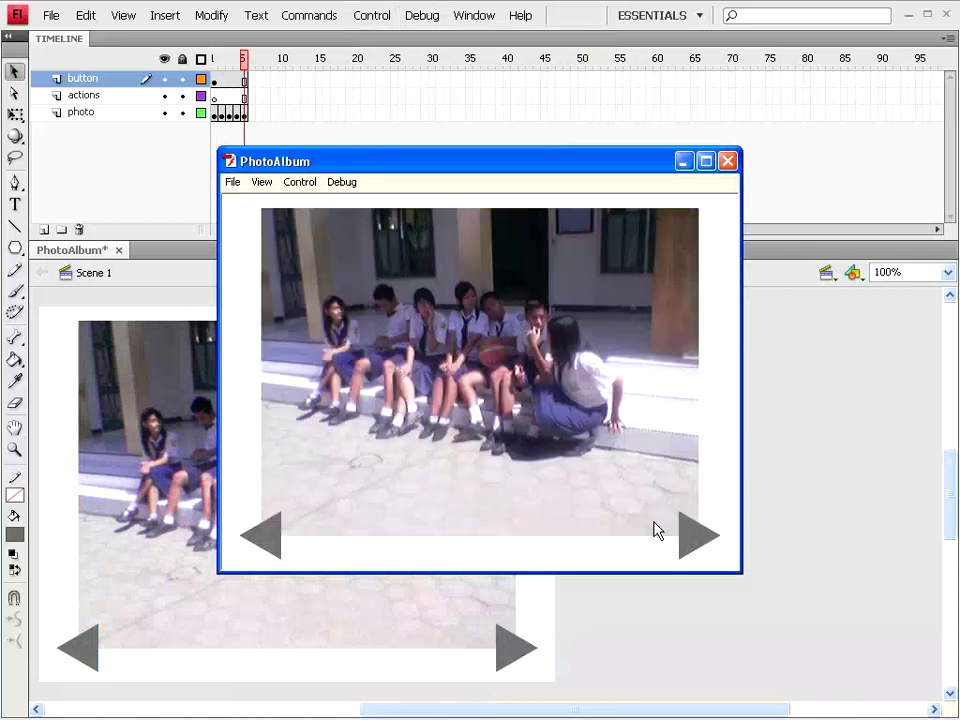
{"action": "left_click", "coordinate": [728, 161]}
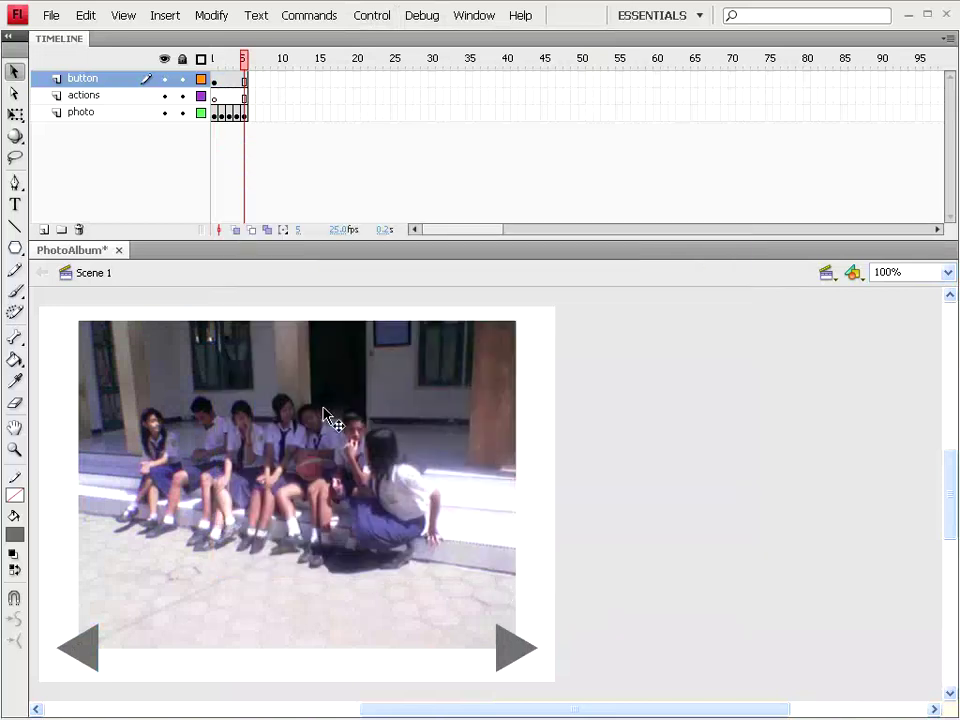
{"action": "left_click", "coordinate": [84, 96]}
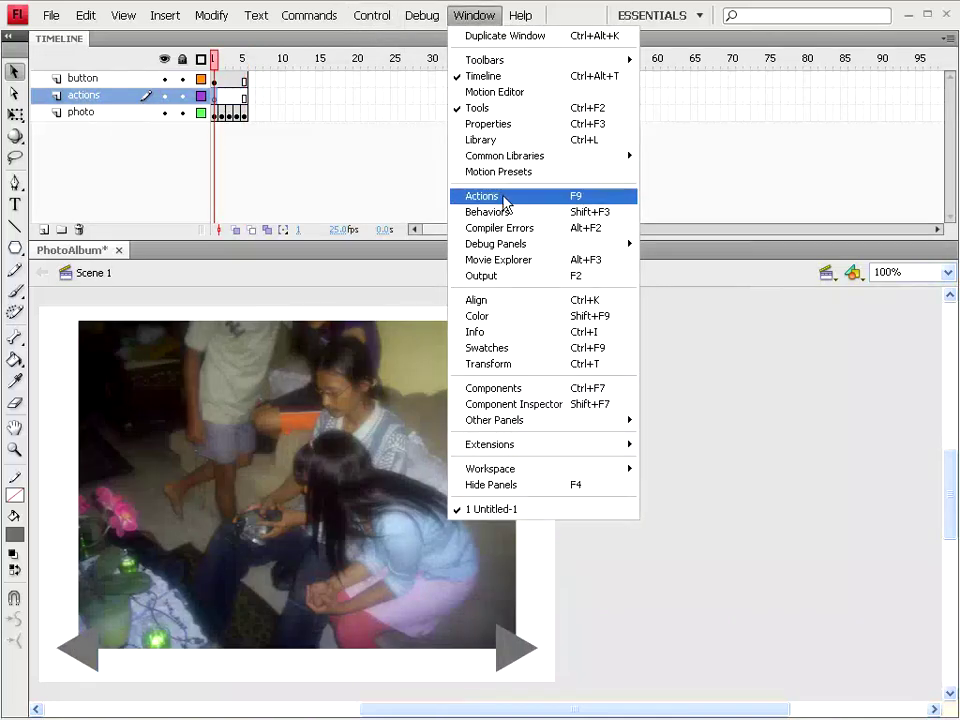
- Bring up the frame's script editor and run a quick movie test
{"action": "left_click", "coordinate": [483, 200]}
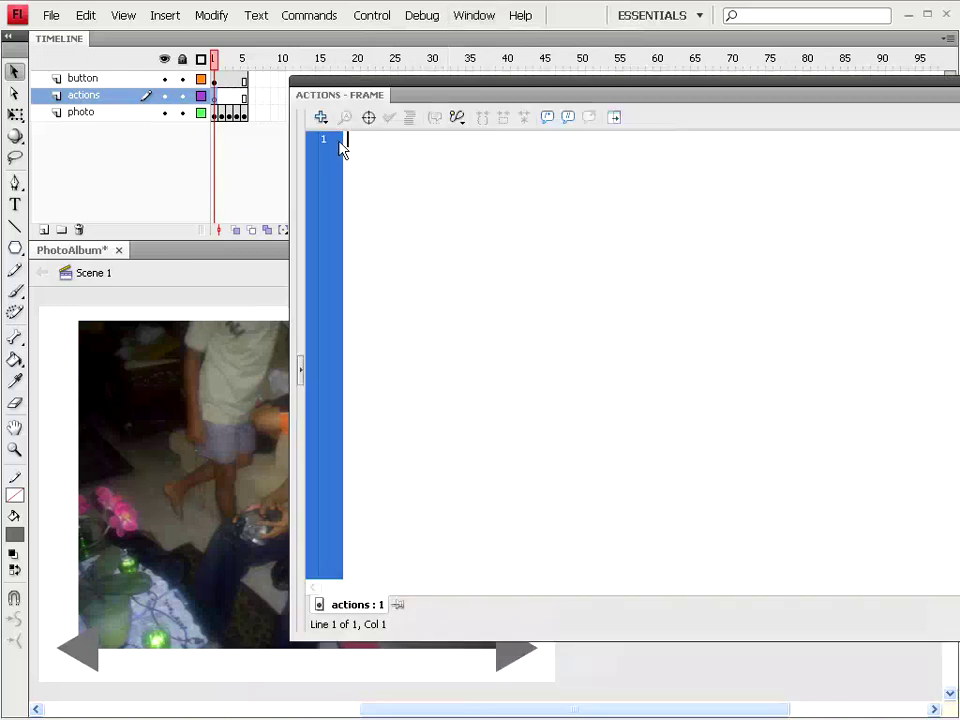
{"action": "left_click", "coordinate": [384, 17]}
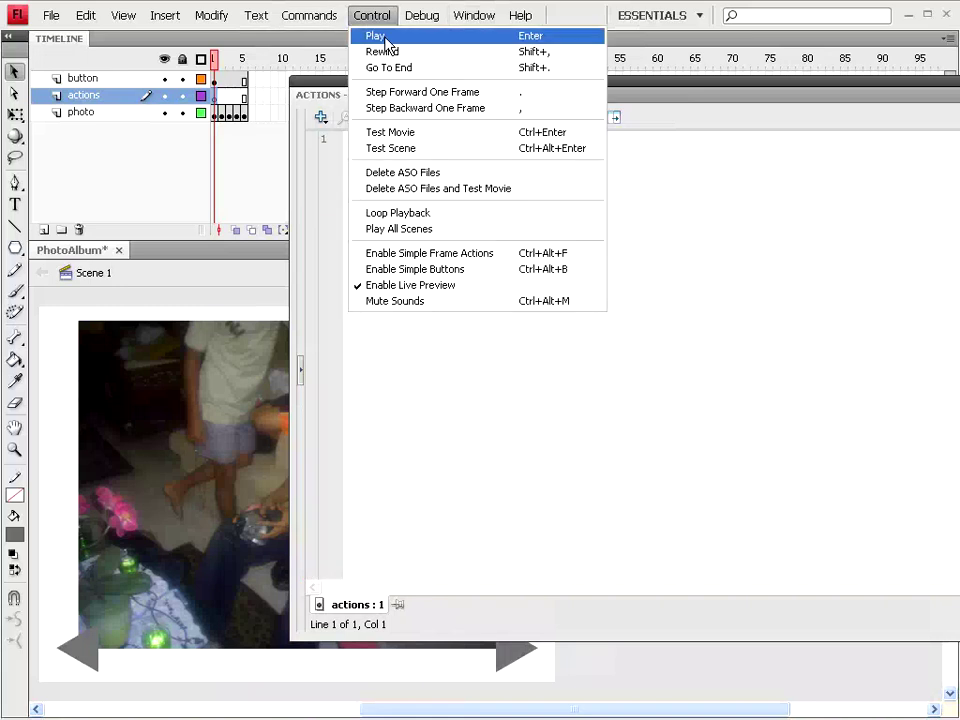
{"action": "left_click", "coordinate": [390, 131]}
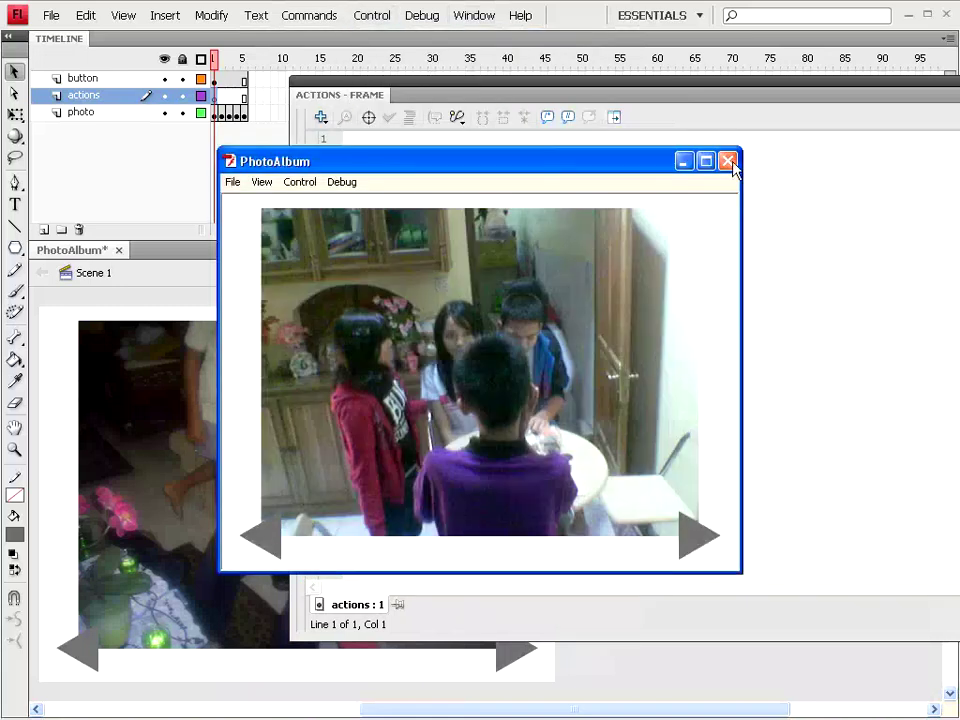
{"action": "left_click", "coordinate": [729, 163]}
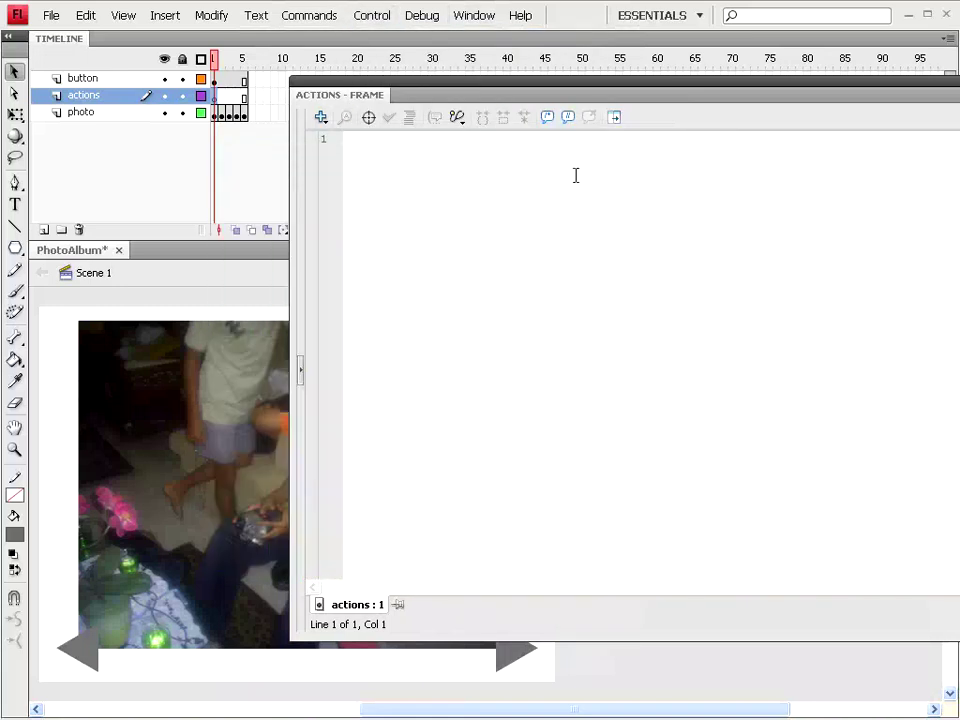
- Add stop(); to frame 1's script and test the movie again
{"action": "left_click", "coordinate": [376, 165]}
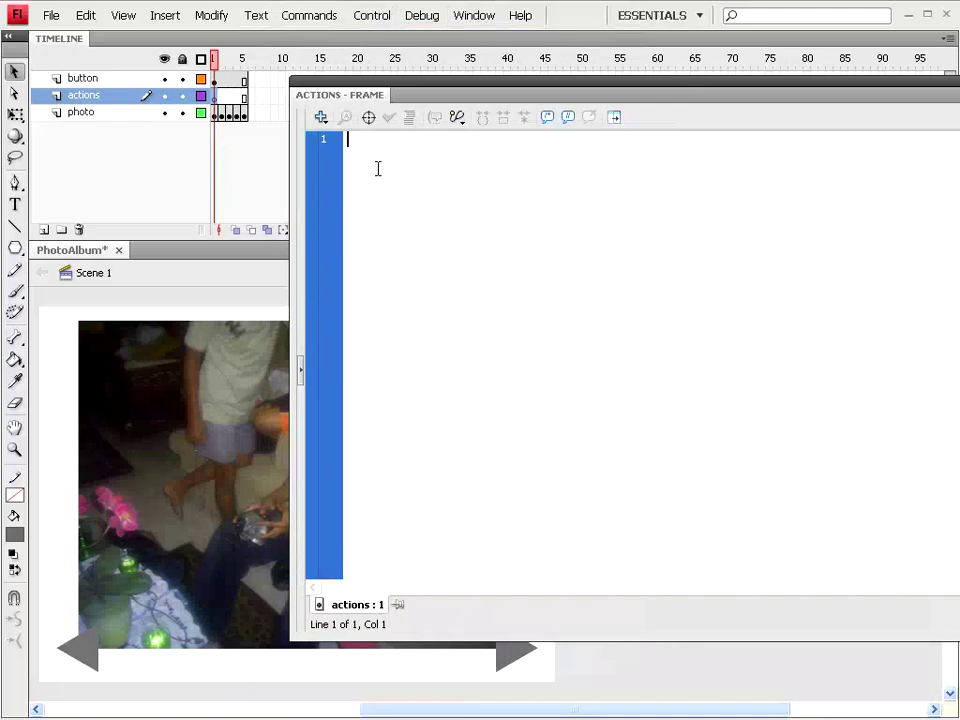
{"action": "type", "text": "stop"}
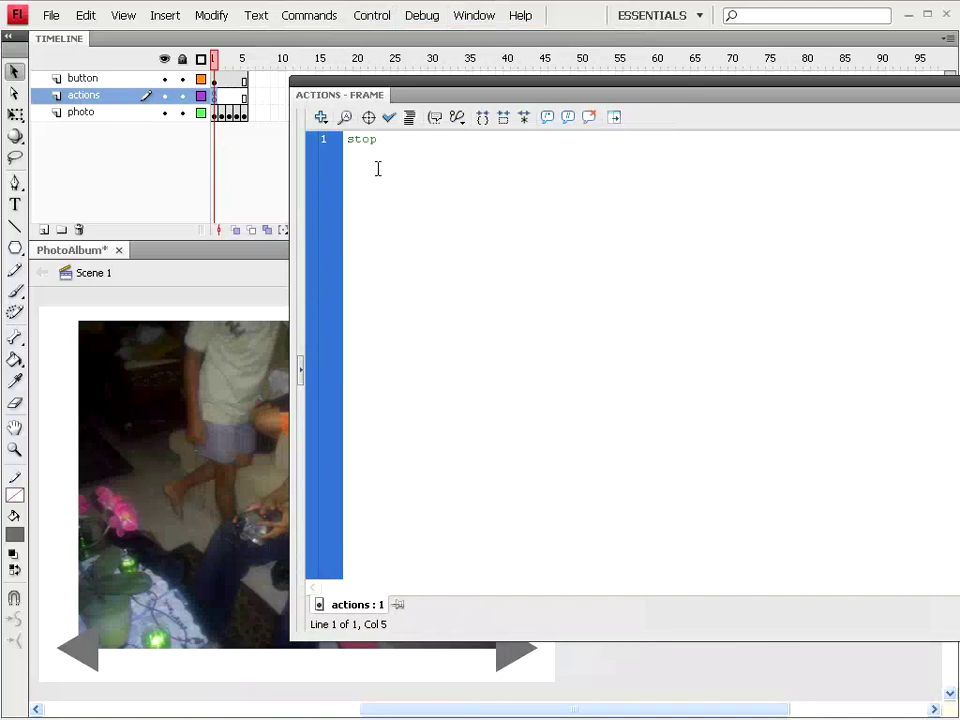
{"action": "type", "text": "();"}
{"action": "left_click", "coordinate": [372, 15]}
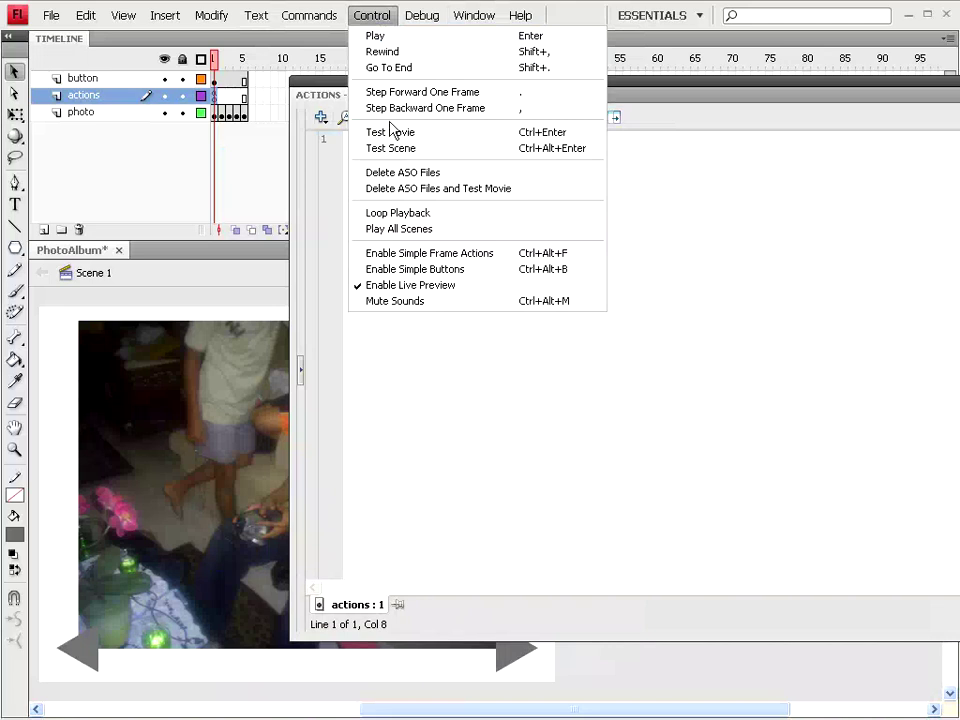
{"action": "left_click", "coordinate": [392, 132]}
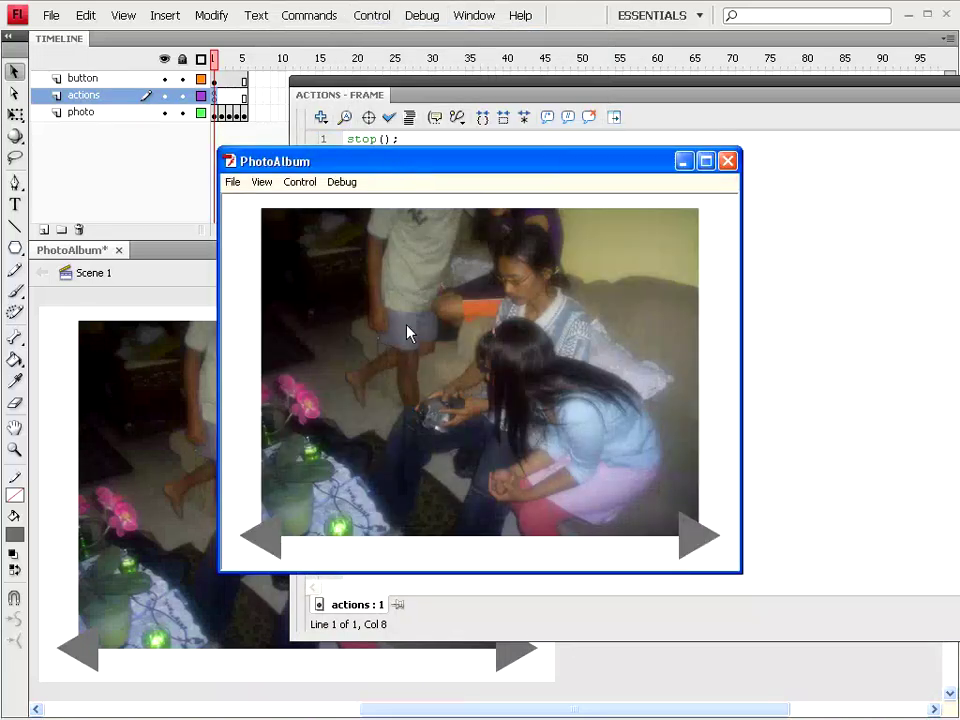
- Close the test player, add a new script line, and select the right arrow
{"action": "left_click", "coordinate": [728, 161]}
{"action": "key", "text": "Return"}
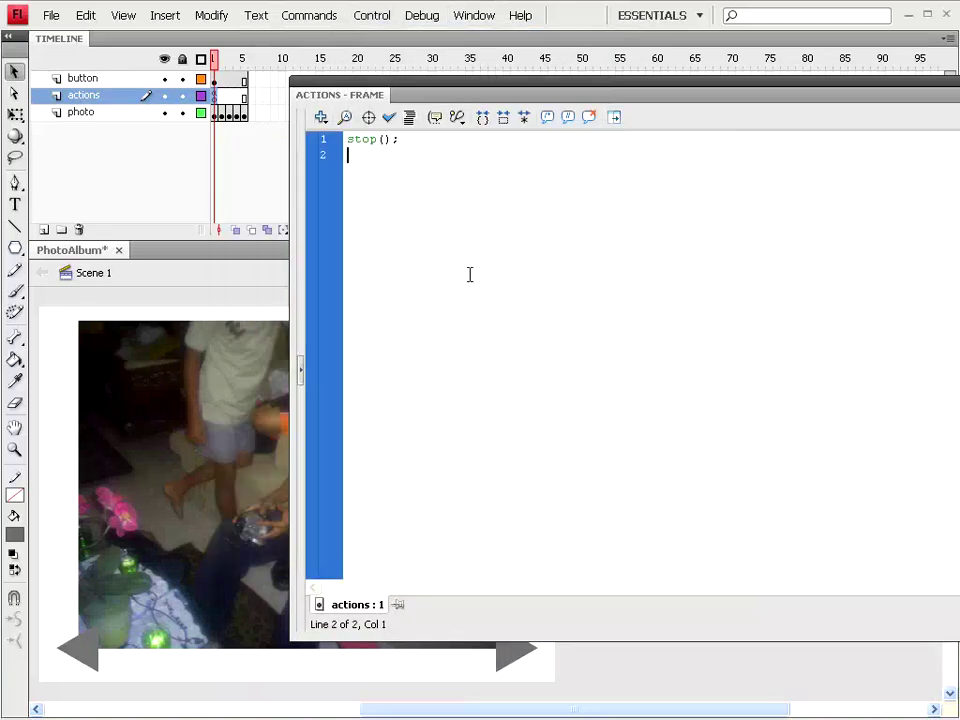
{"action": "left_click", "coordinate": [515, 648]}
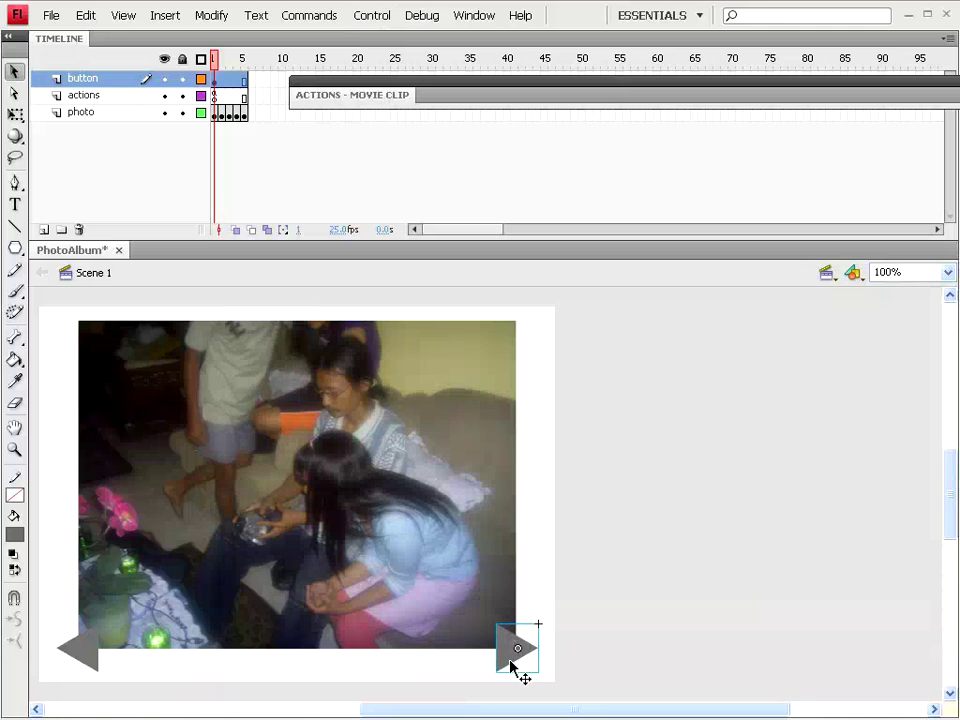
- Begin a 'next.onRelease =' line below stop(); in frame 1's script
{"action": "left_click", "coordinate": [467, 95]}
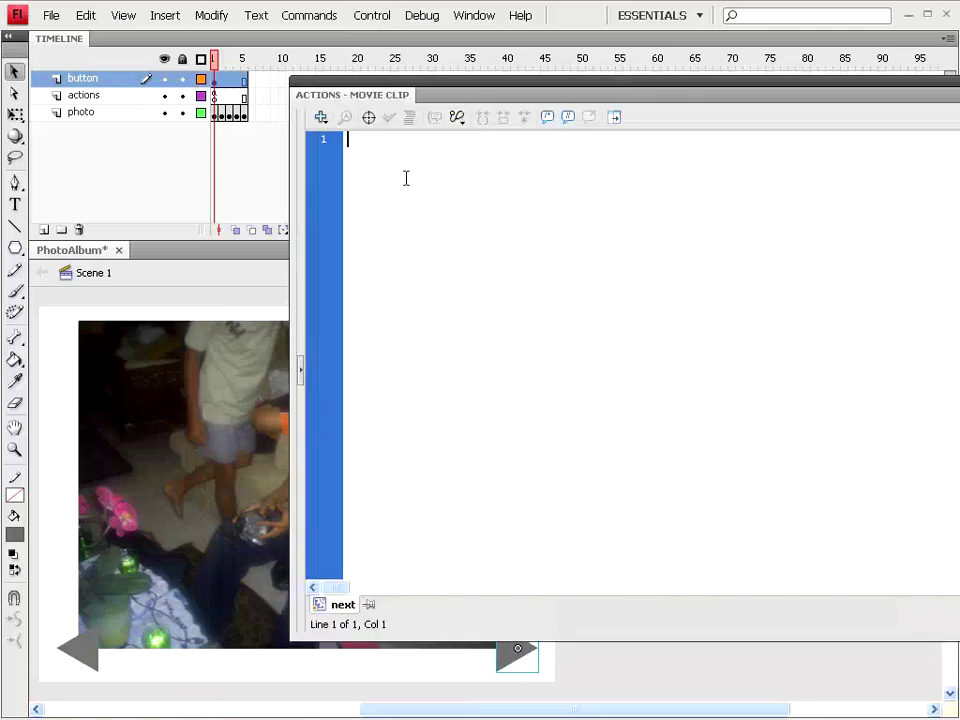
{"action": "left_click", "coordinate": [214, 95]}
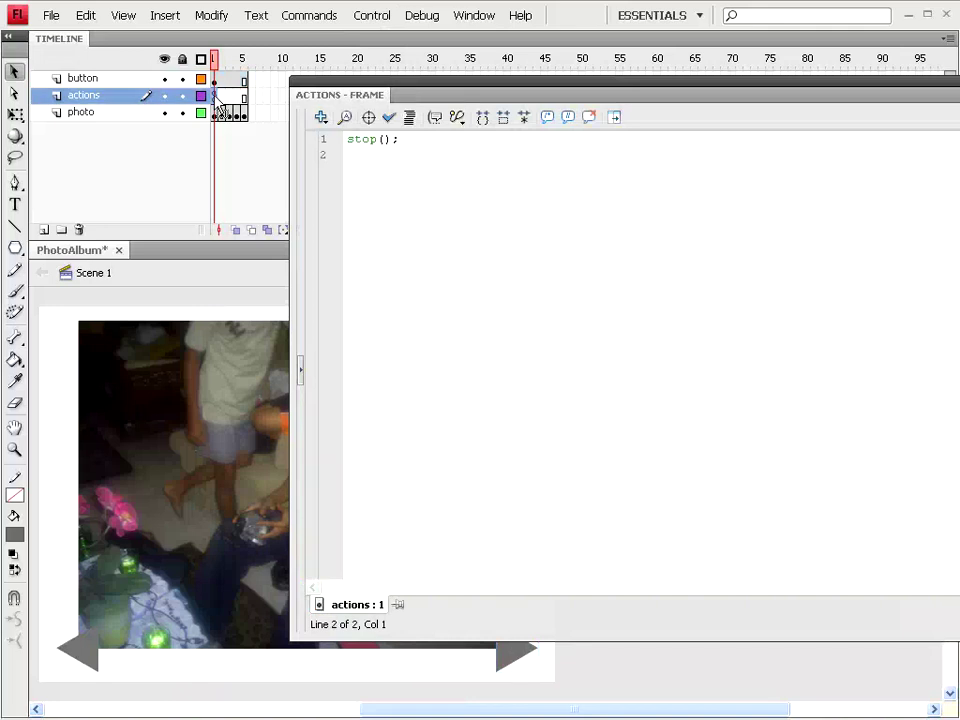
{"action": "left_click", "coordinate": [379, 158]}
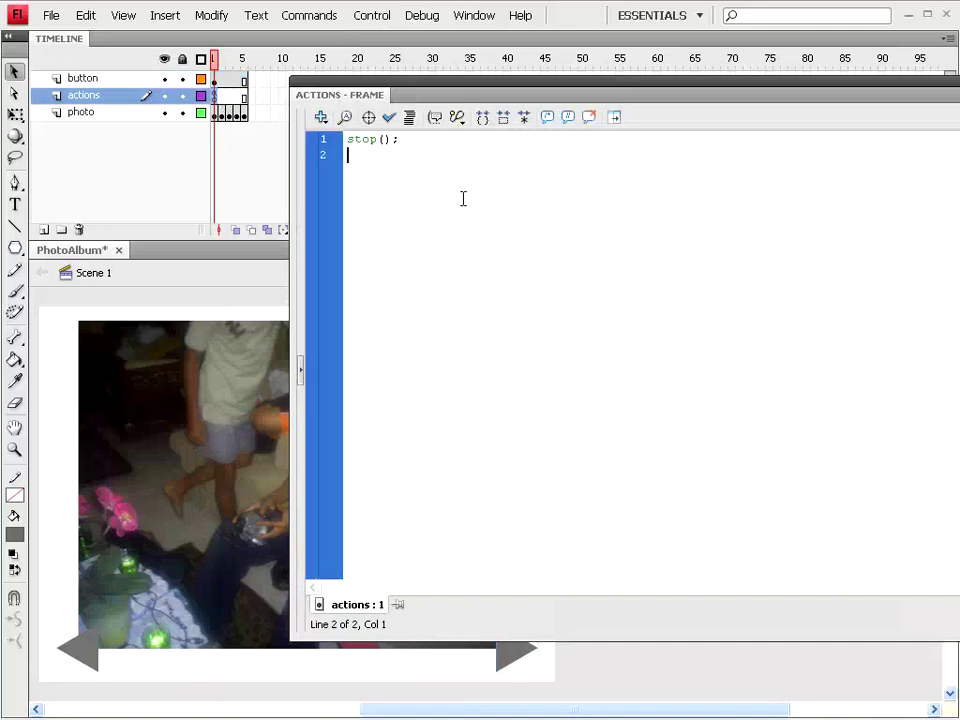
{"action": "type", "text": "next."}
{"action": "type", "text": "on"}
{"action": "type", "text": "Release"}
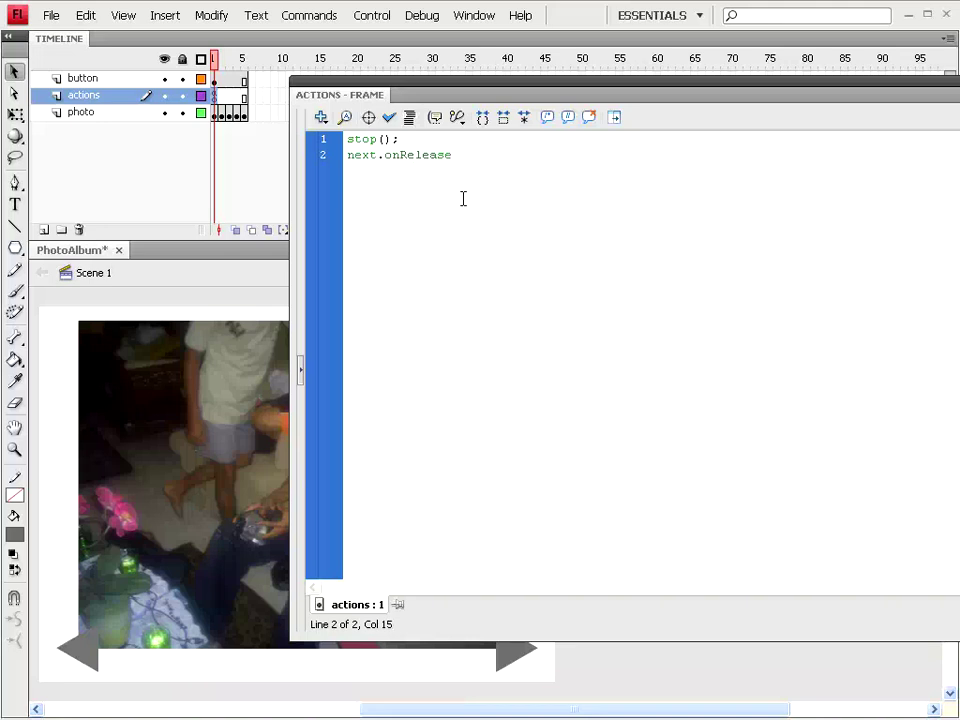
{"action": "type", "text": "="}
- Rename the right arrow instance from next to nextBtn
{"action": "left_click", "coordinate": [512, 662]}
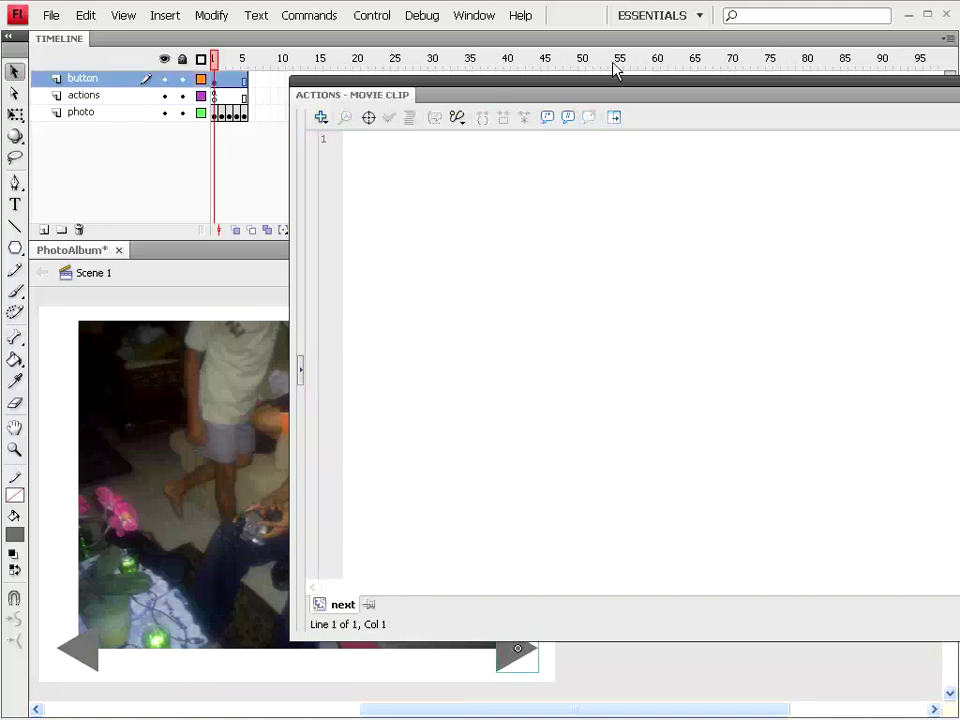
{"action": "left_click", "coordinate": [472, 16]}
{"action": "left_click", "coordinate": [497, 124]}
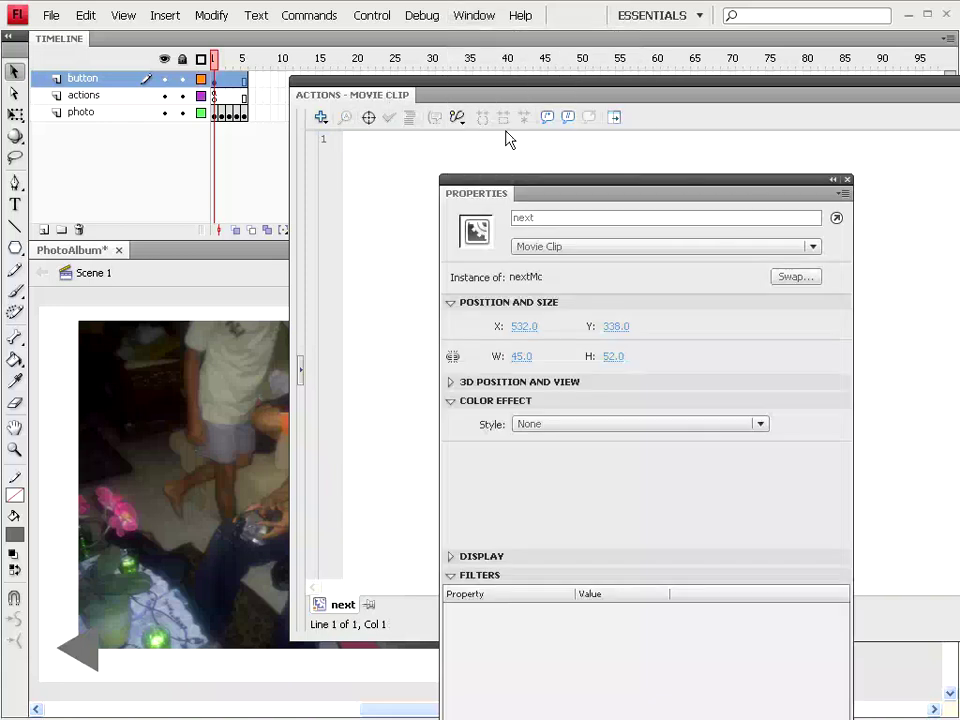
{"action": "left_click", "coordinate": [550, 217]}
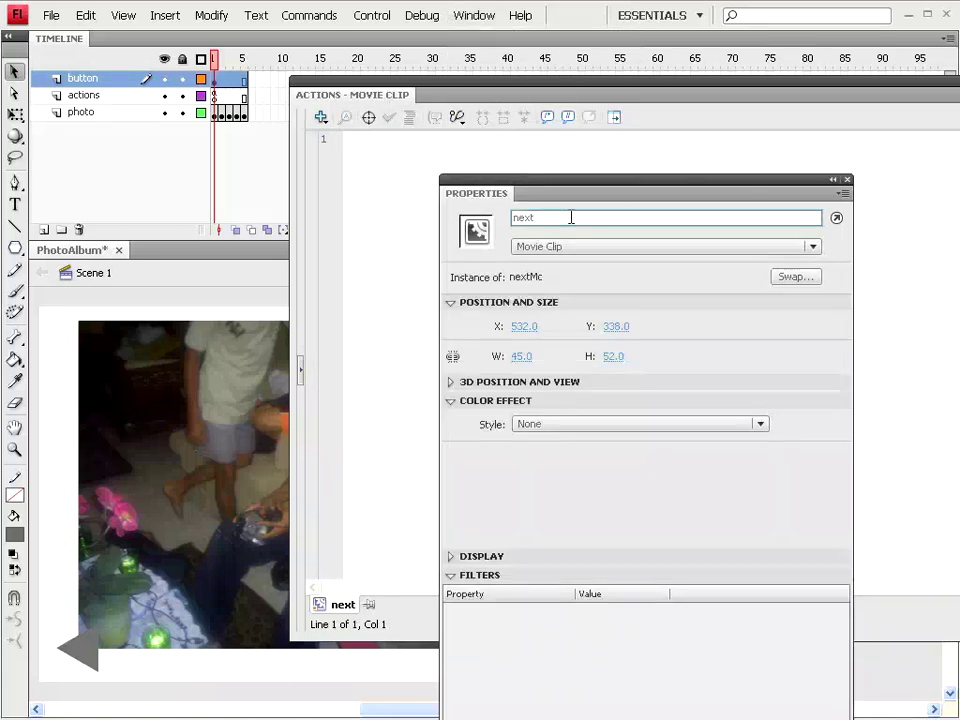
{"action": "type", "text": "Btn"}
- Rename the left arrow instance to prevBtn and return to the frame script
{"action": "left_click", "coordinate": [82, 655]}
{"action": "left_click", "coordinate": [550, 217]}
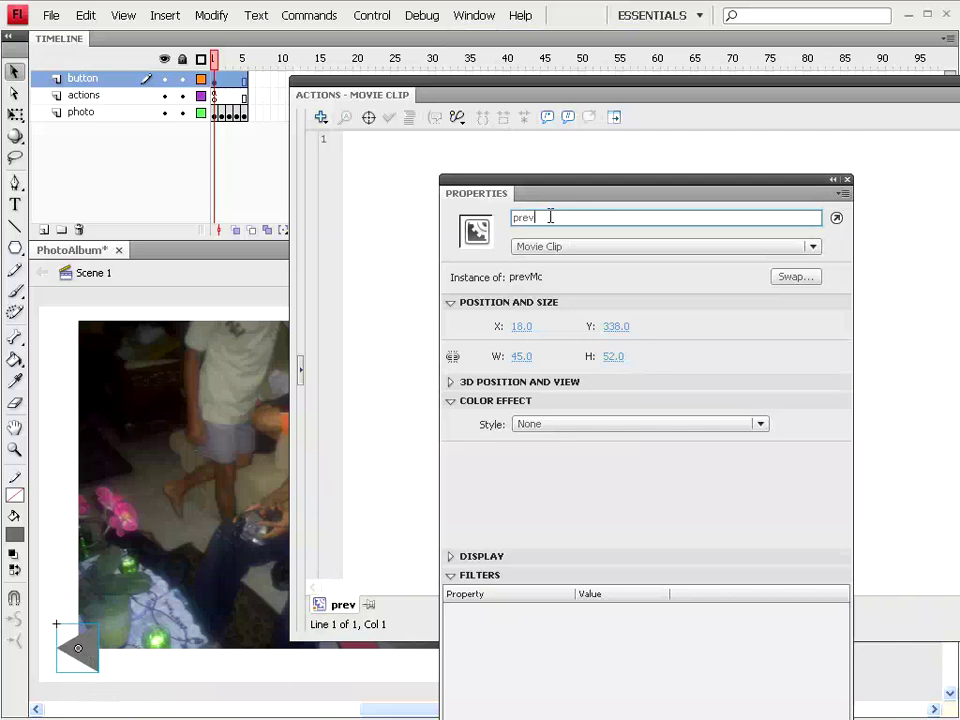
{"action": "type", "text": "Btn"}
{"action": "left_click", "coordinate": [847, 180]}
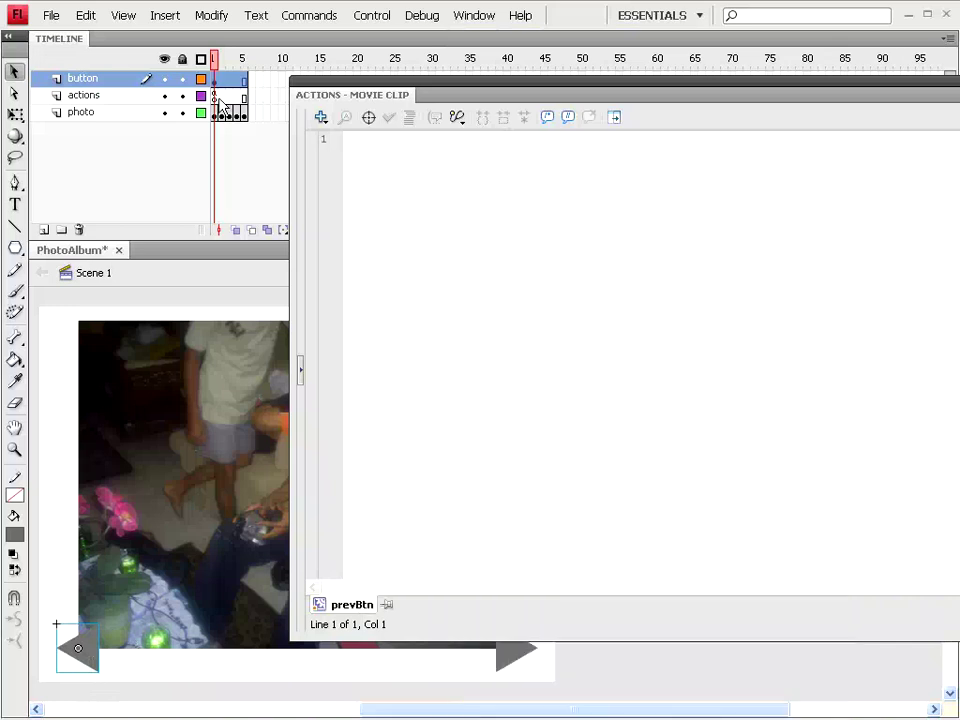
{"action": "left_click", "coordinate": [213, 97]}
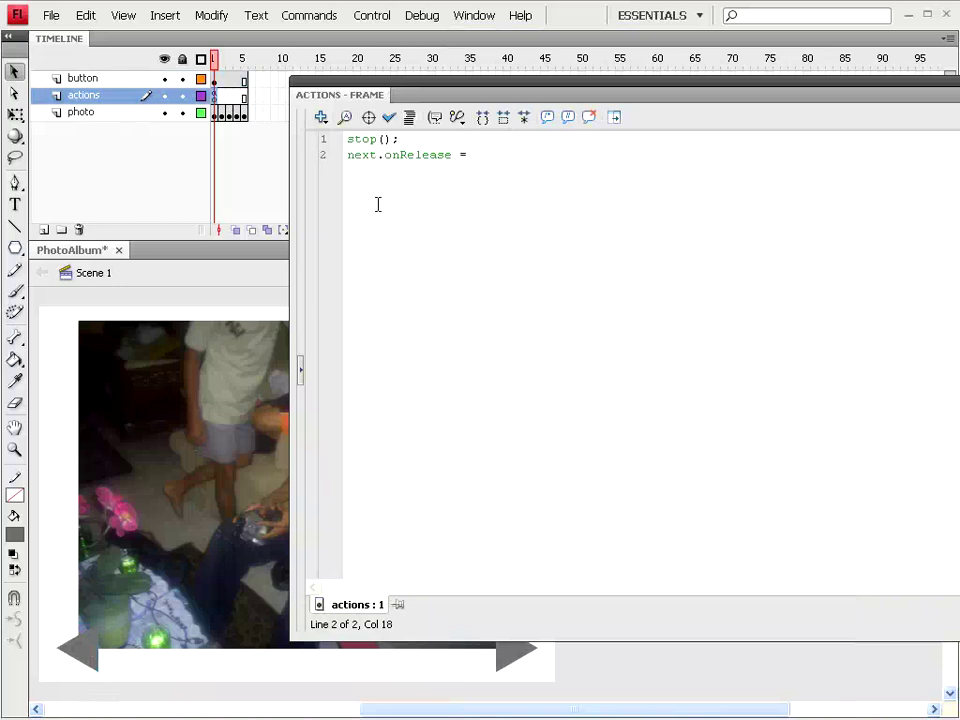
- Write nextBtn.onRelease = function(){ nextFrame(); } on lines 2–4
{"action": "left_click", "coordinate": [379, 155]}
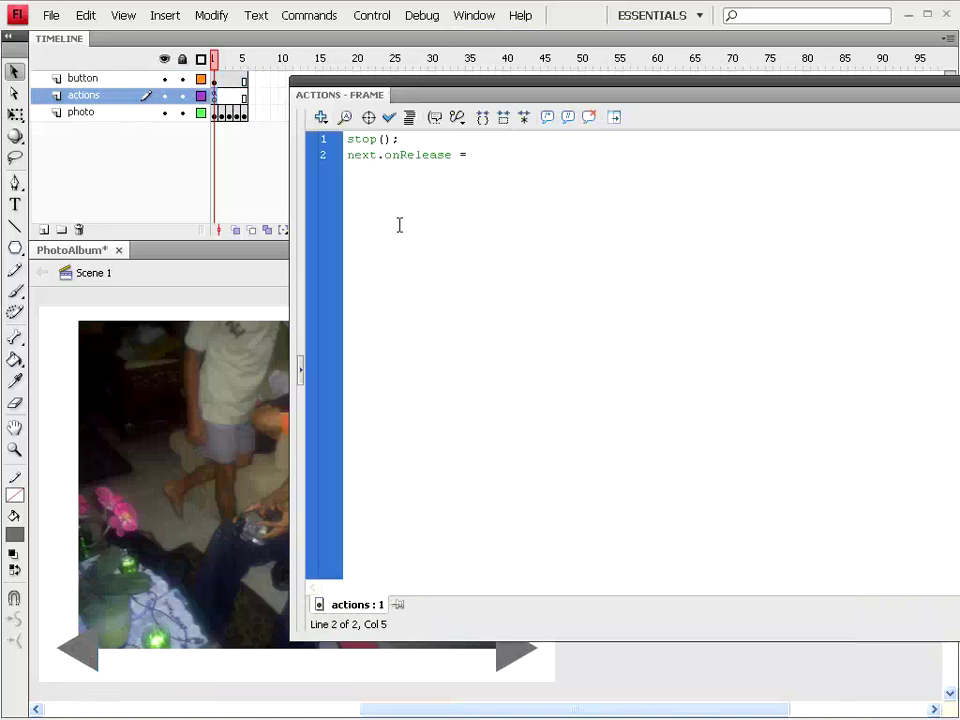
{"action": "type", "text": "Btn"}
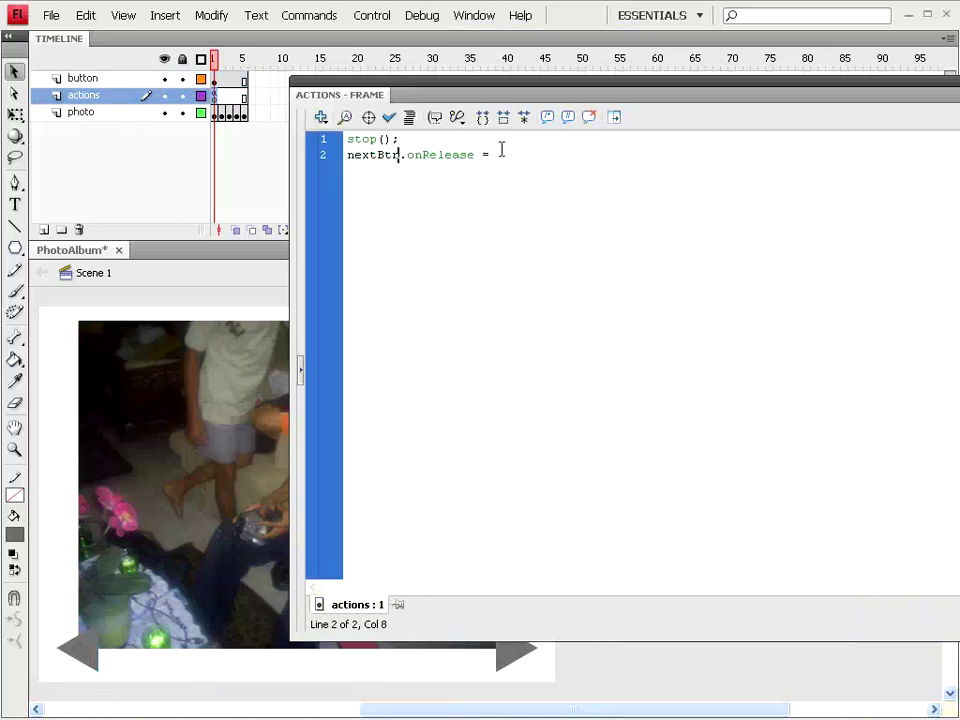
{"action": "left_click", "coordinate": [525, 155]}
{"action": "type", "text": "funct"}
{"action": "type", "text": "ion"}
{"action": "type", "text": "()"}
{"action": "type", "text": "{"}
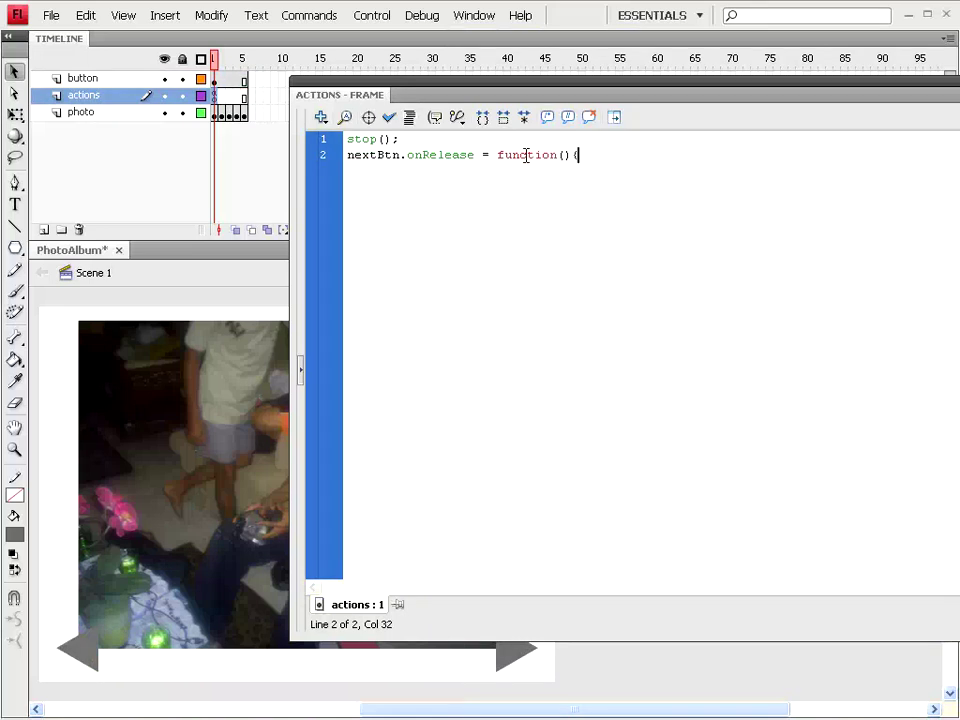
{"action": "key", "text": "Return"}
{"action": "key", "text": "Return"}
{"action": "type", "text": "}"}
{"action": "left_click", "coordinate": [379, 171]}
{"action": "type", "text": "ne"}
{"action": "type", "text": "xtFram"}
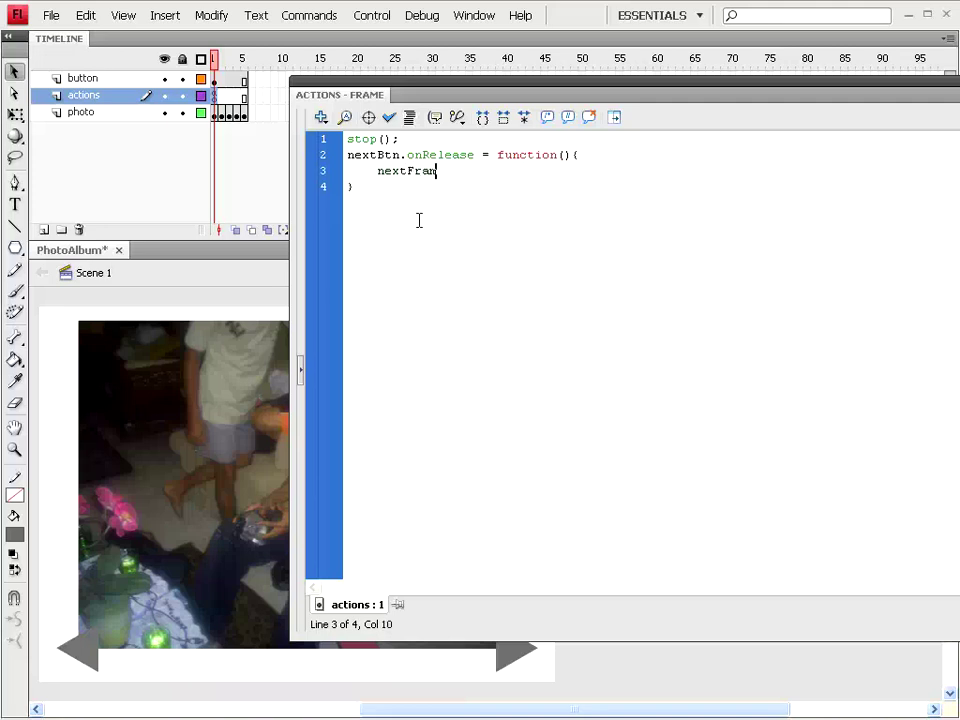
{"action": "type", "text": "e()"}
{"action": "type", "text": ";"}
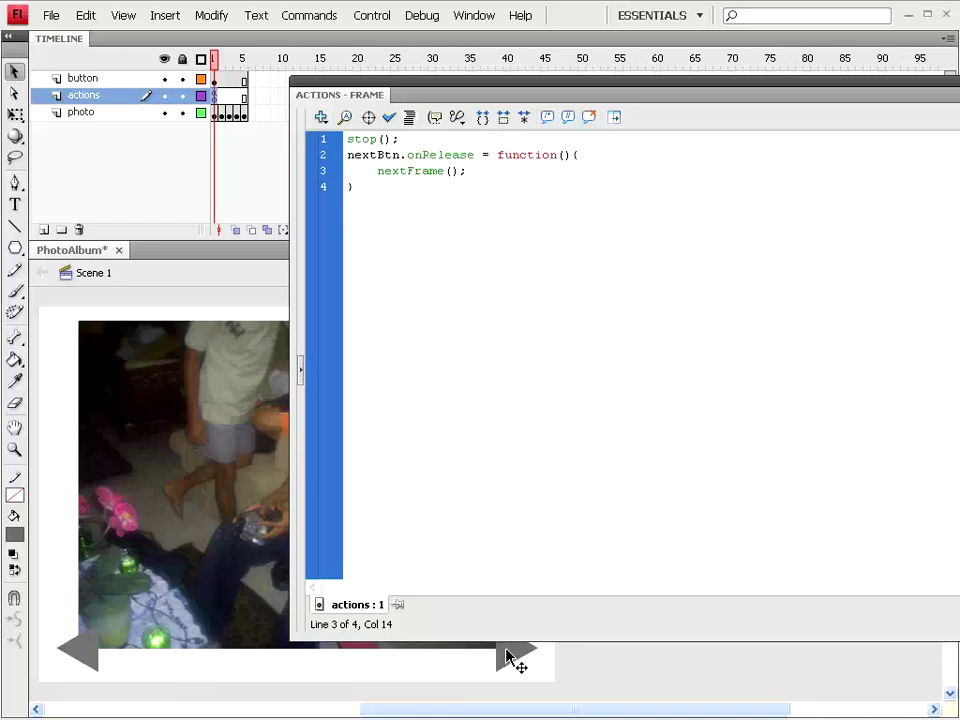
{"action": "left_click", "coordinate": [382, 17]}
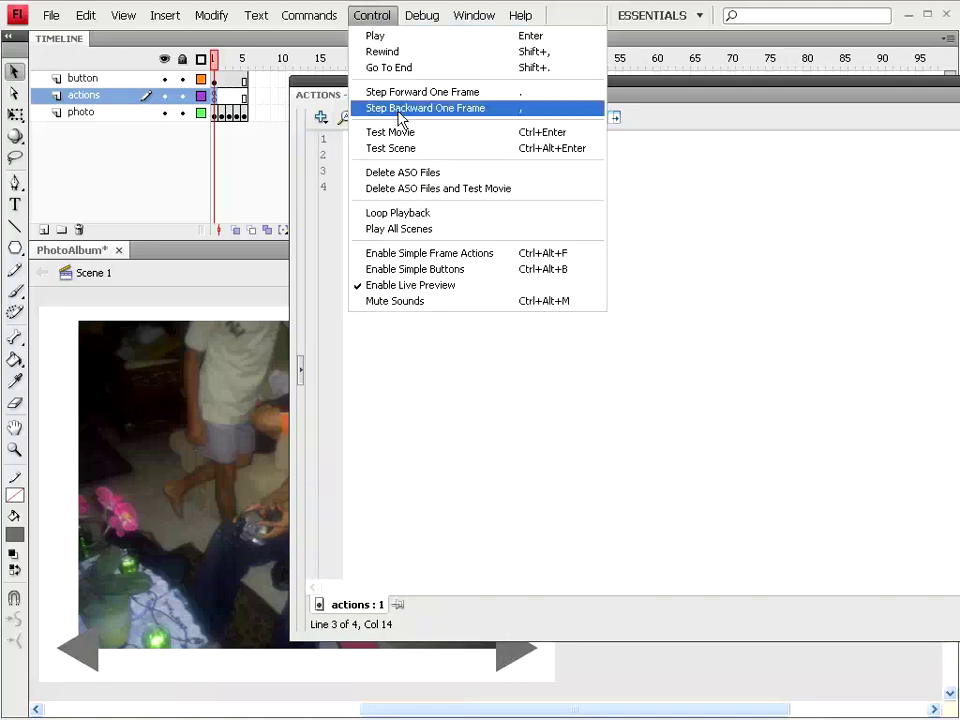
{"action": "left_click", "coordinate": [397, 133]}
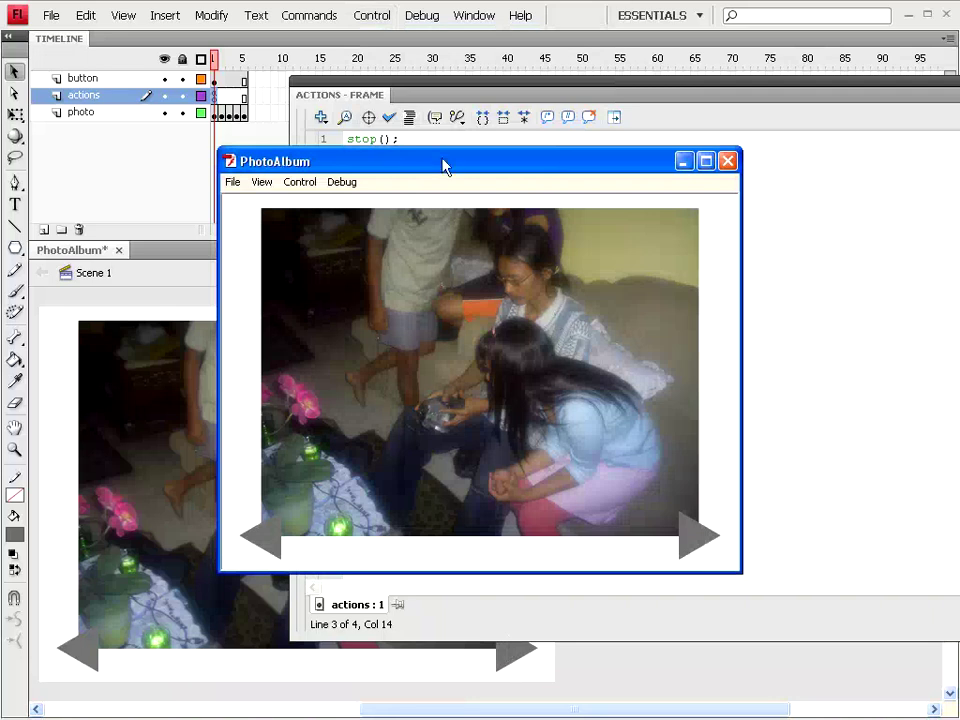
{"action": "left_click", "coordinate": [695, 541]}
{"action": "left_click", "coordinate": [695, 541]}
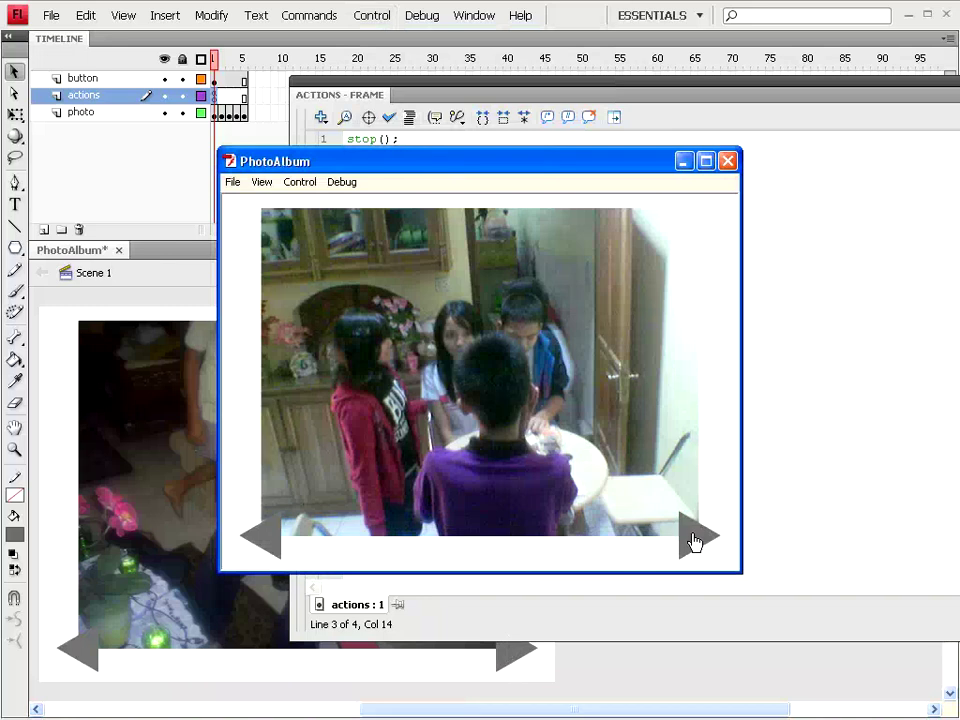
{"action": "left_click", "coordinate": [695, 541]}
{"action": "left_click", "coordinate": [695, 541]}
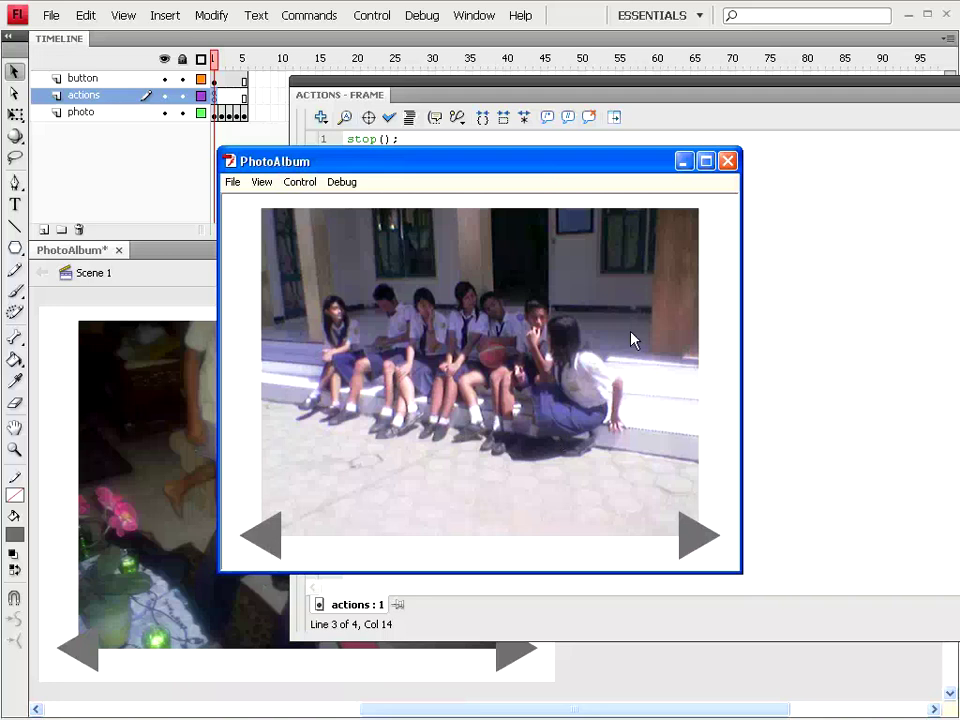
{"action": "left_click", "coordinate": [728, 161]}
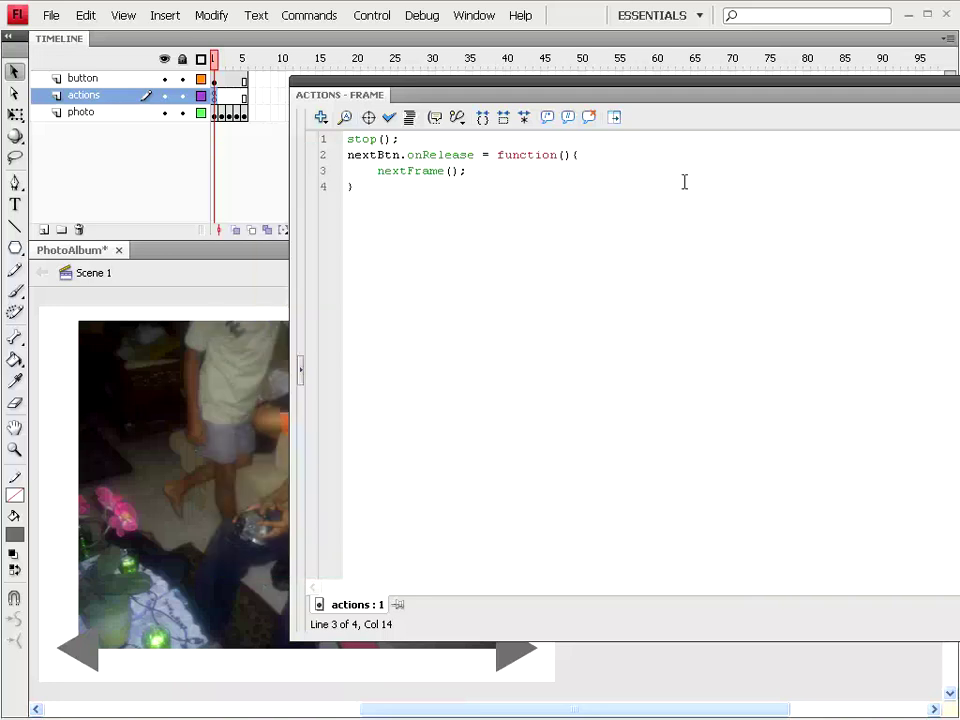
- Add prevBtn.onRelease = function(){ prevFrame(); } below the nextBtn handler
{"action": "left_click", "coordinate": [381, 186]}
{"action": "key", "text": "Return"}
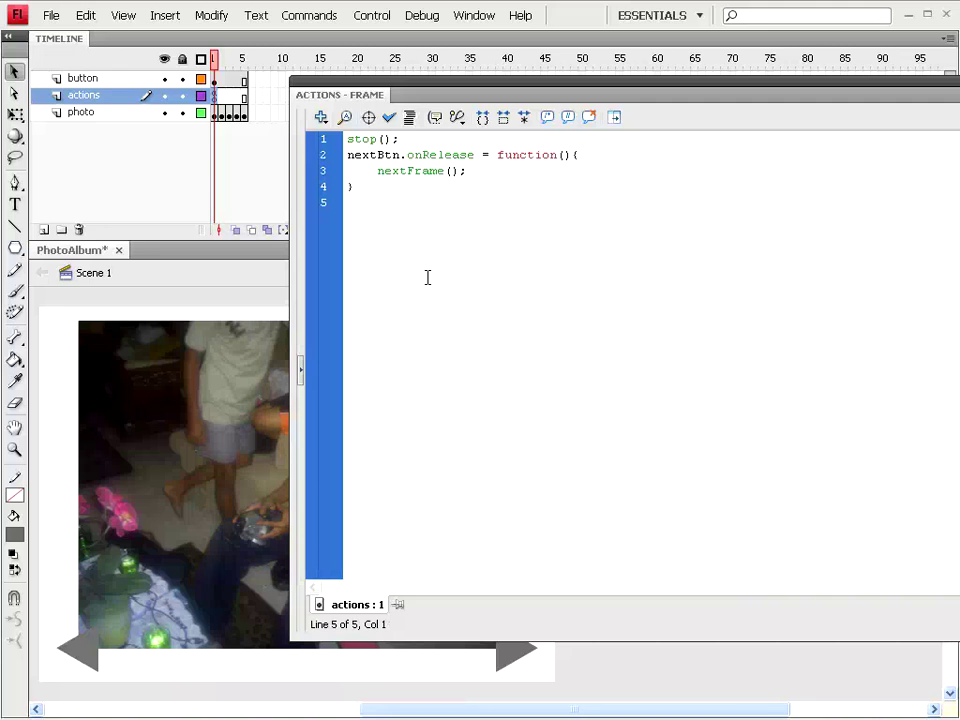
{"action": "type", "text": "pe"}
{"action": "key", "text": "BackSpace"}
{"action": "type", "text": "revBtn"}
{"action": "type", "text": ".on"}
{"action": "type", "text": "Rel"}
{"action": "type", "text": "ease"}
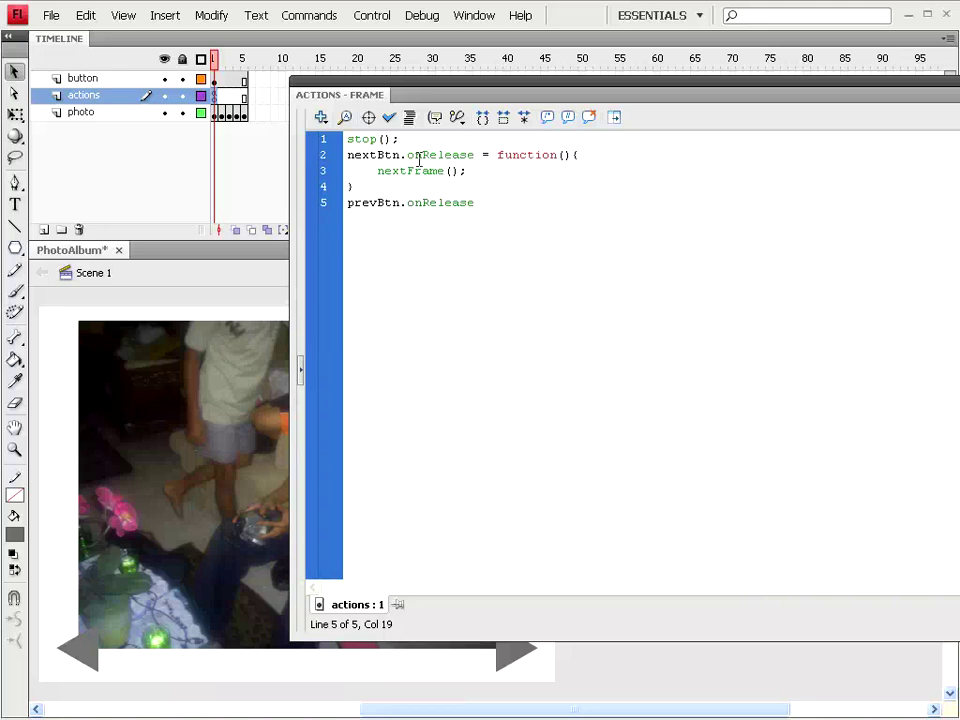
{"action": "type", "text": "="}
{"action": "type", "text": " fun"}
{"action": "type", "text": "ction"}
{"action": "type", "text": "(){"}
{"action": "key", "text": "Return"}
{"action": "key", "text": "Return"}
{"action": "type", "text": "}"}
{"action": "key", "text": "Up"}
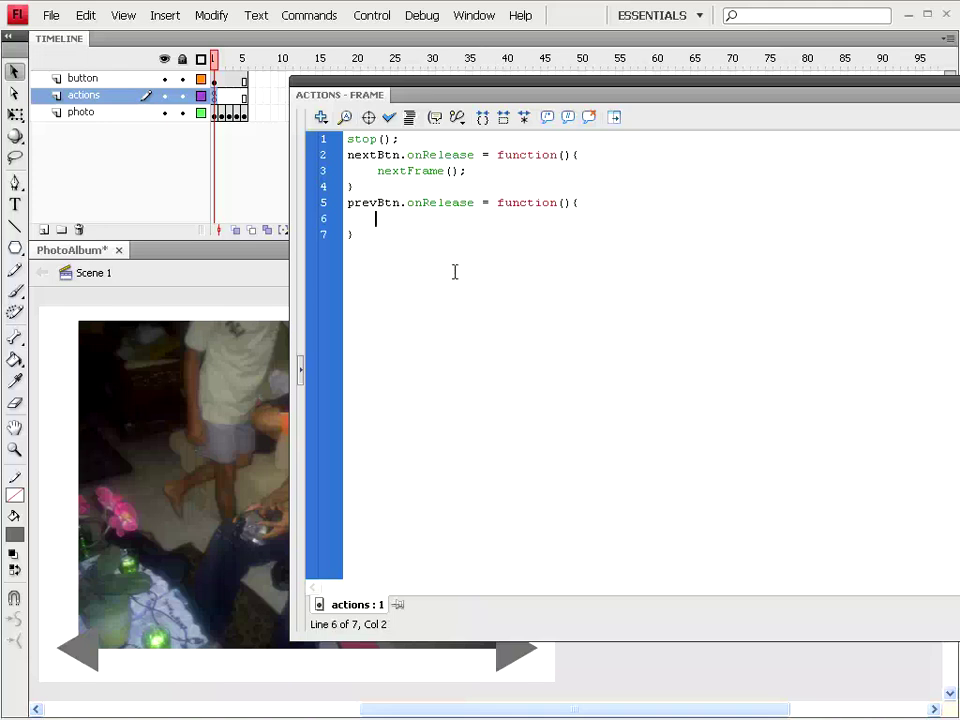
{"action": "type", "text": "prev"}
{"action": "type", "text": "Frame"}
{"action": "type", "text": "()"}
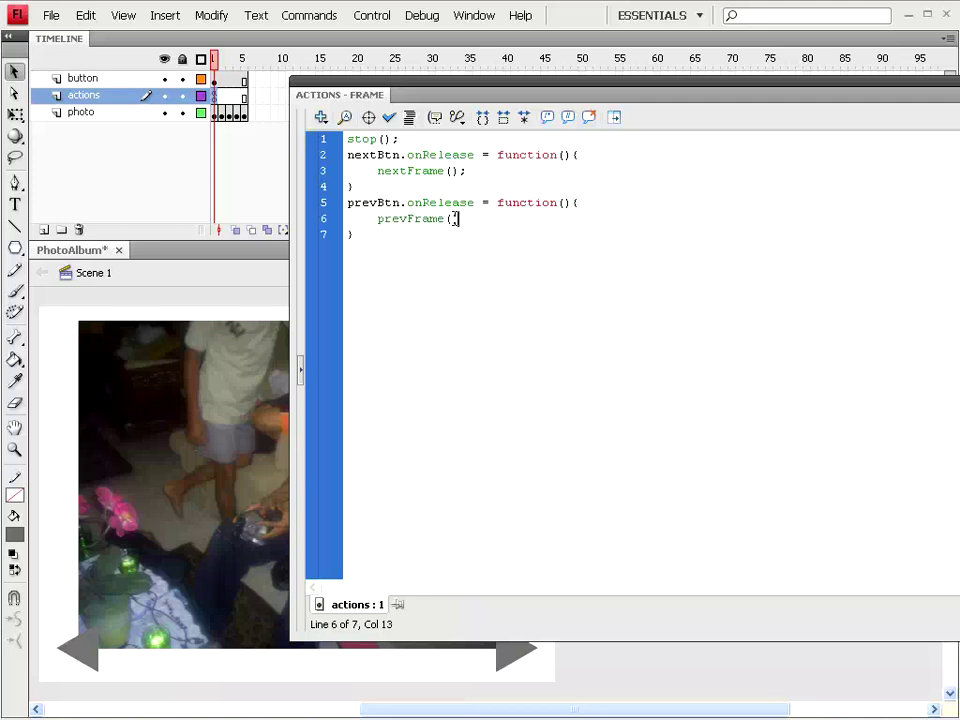
{"action": "type", "text": ";"}
- Browse the insertable actions list without adding anything, then select the whole script
{"action": "left_click", "coordinate": [321, 118]}
{"action": "mouse_move", "coordinate": [365, 138]}
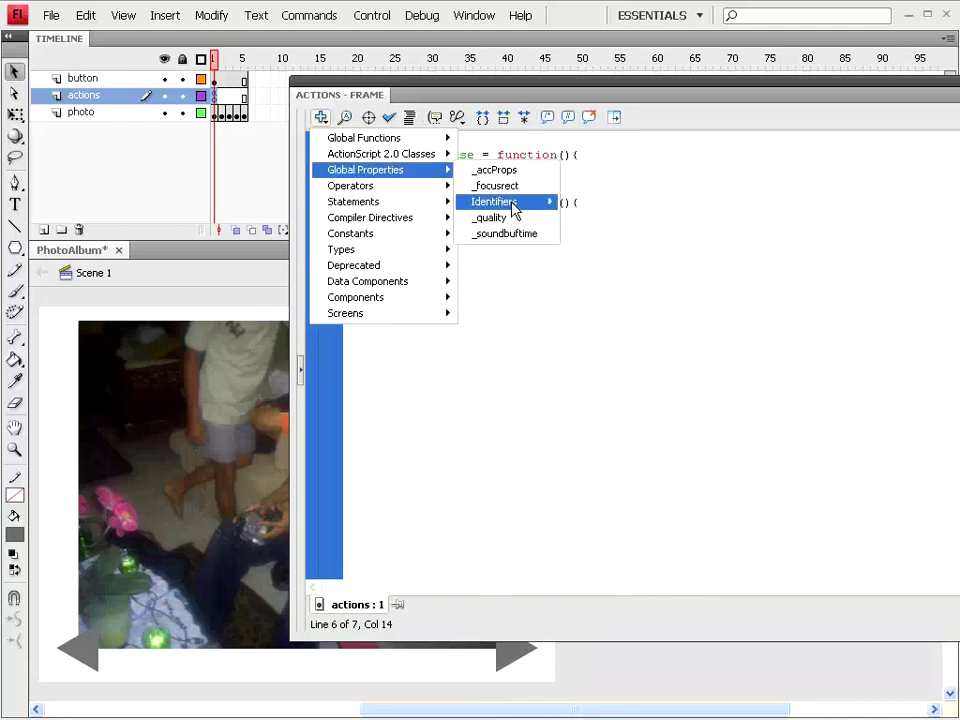
{"action": "mouse_move", "coordinate": [507, 154]}
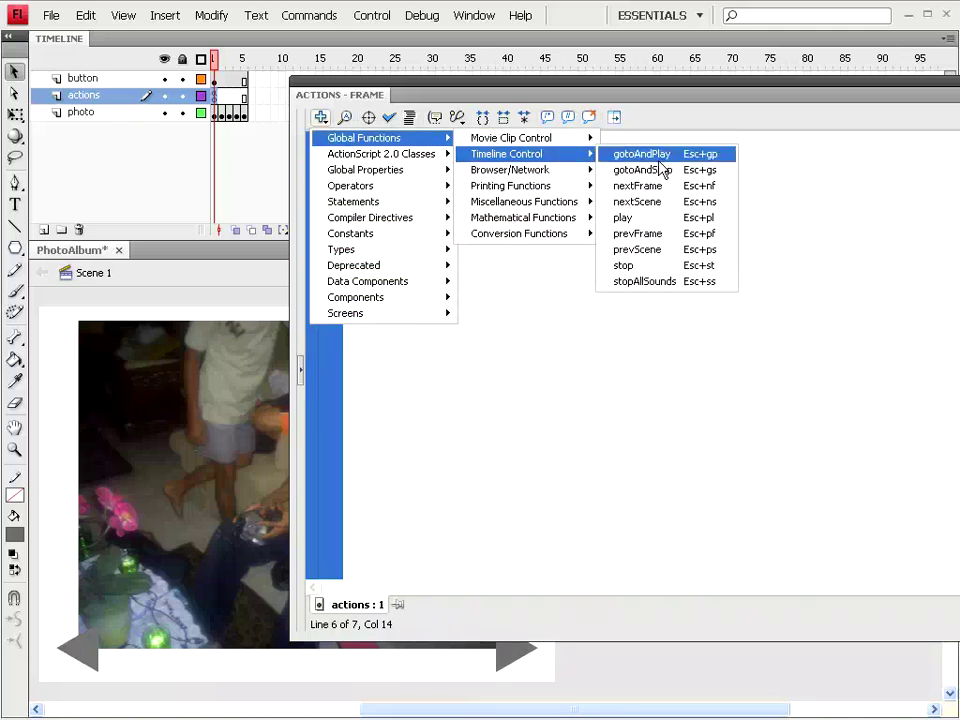
{"action": "left_click", "coordinate": [651, 160]}
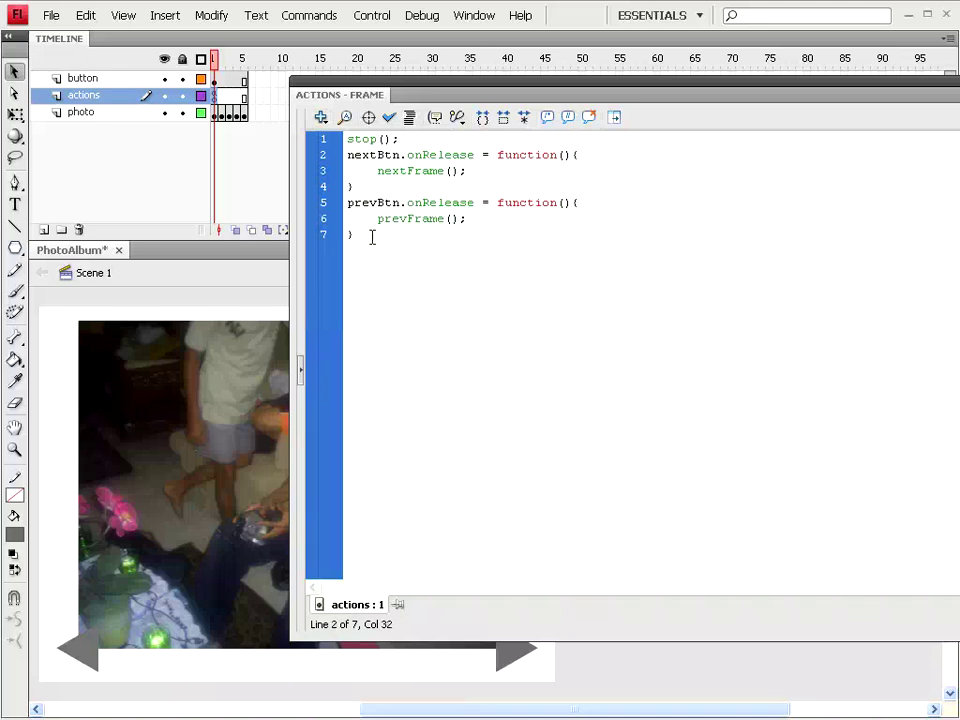
{"action": "left_click_drag", "start_coordinate": [372, 237], "coordinate": [297, 167]}
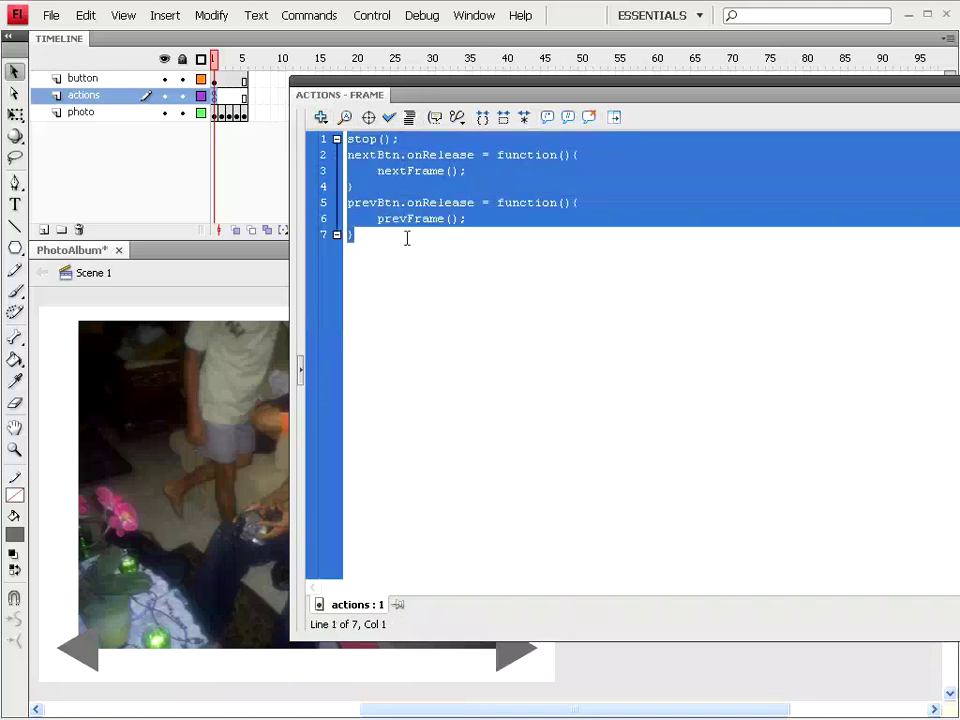
{"action": "left_click", "coordinate": [400, 258]}
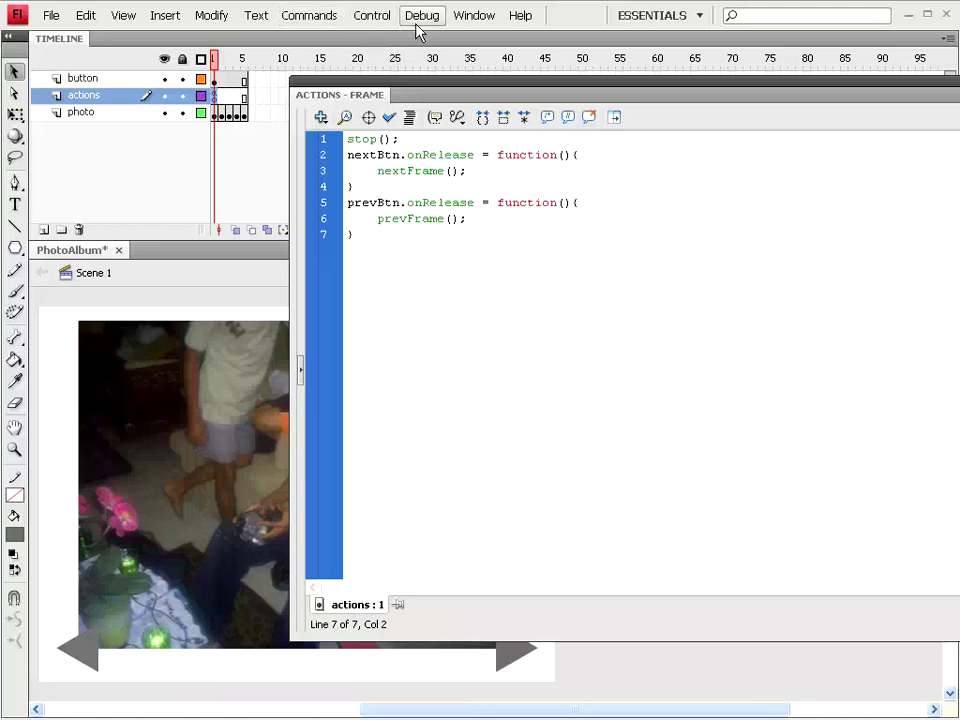
{"action": "left_click", "coordinate": [480, 18]}
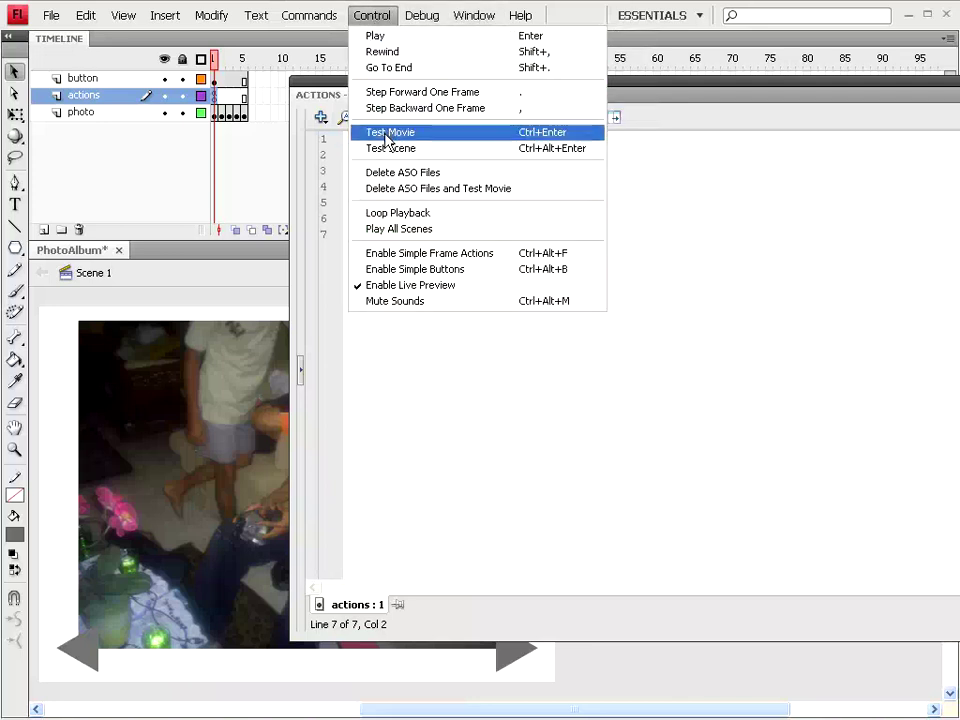
- Test the PhotoAlbum movie and advance four photos with the right arrow
{"action": "left_click", "coordinate": [388, 134]}
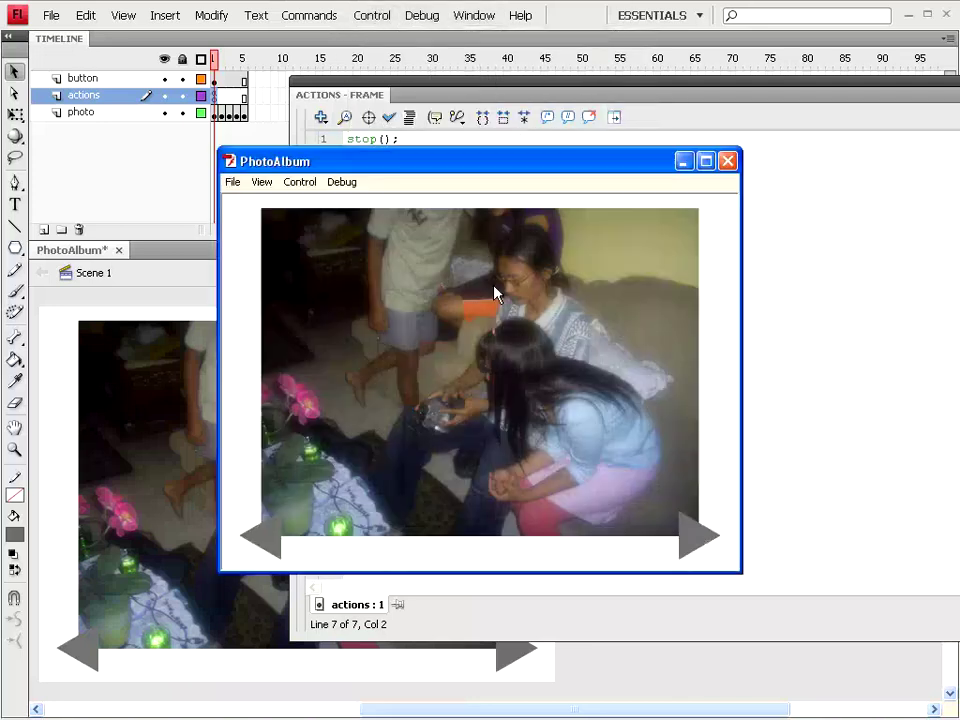
{"action": "left_click", "coordinate": [700, 541]}
{"action": "left_click", "coordinate": [700, 541]}
{"action": "left_click", "coordinate": [700, 541]}
{"action": "left_click", "coordinate": [700, 541]}
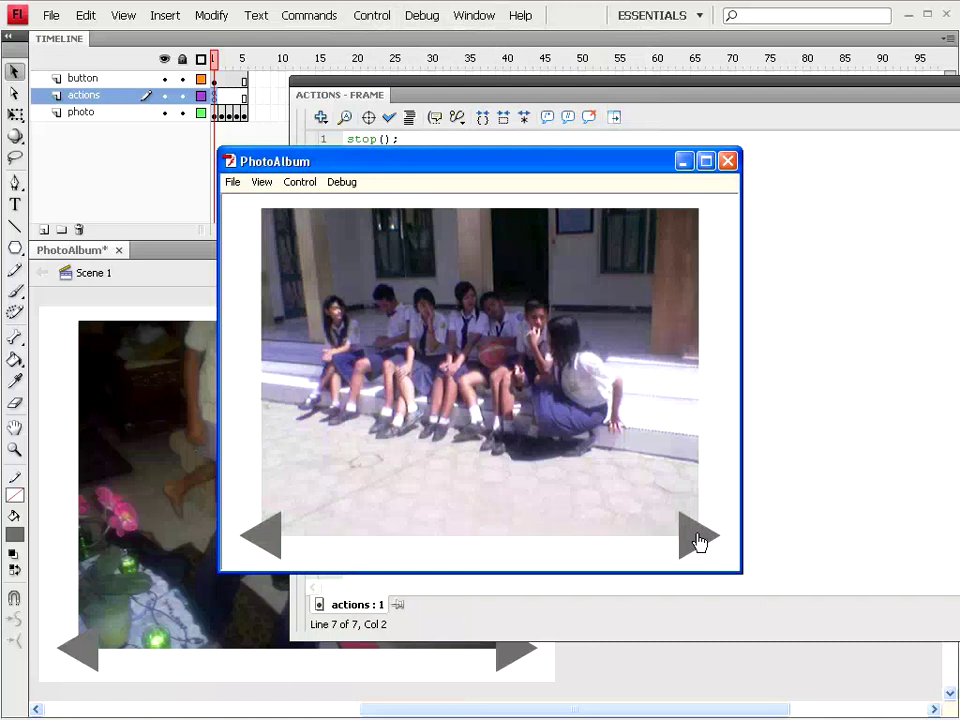
- Step back four photos with the left arrow
{"action": "left_click", "coordinate": [270, 544]}
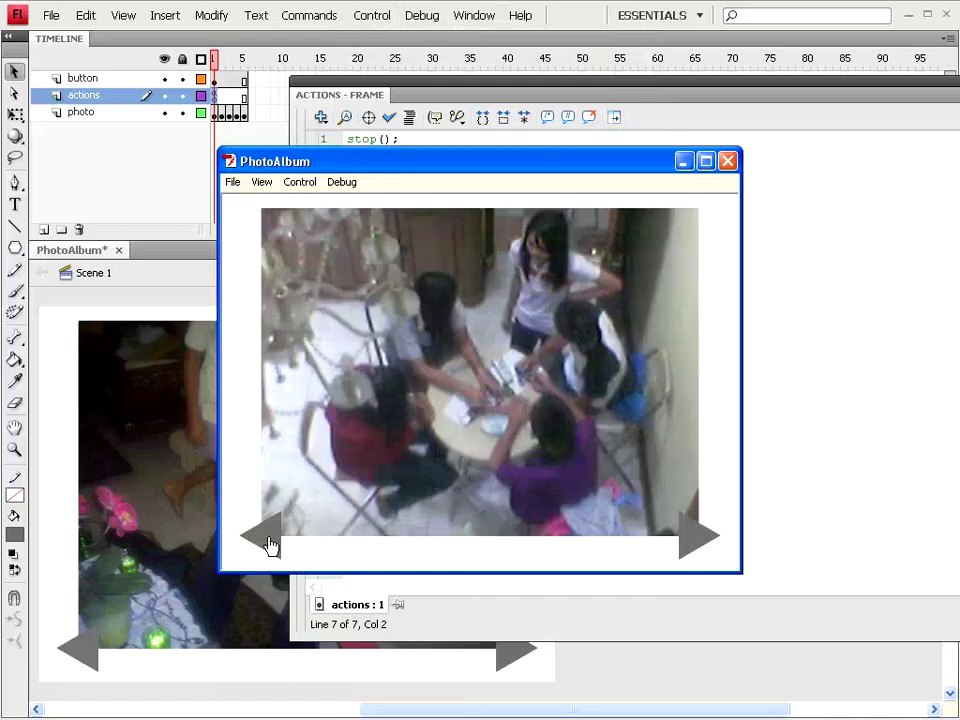
{"action": "left_click", "coordinate": [270, 544]}
{"action": "left_click", "coordinate": [270, 544]}
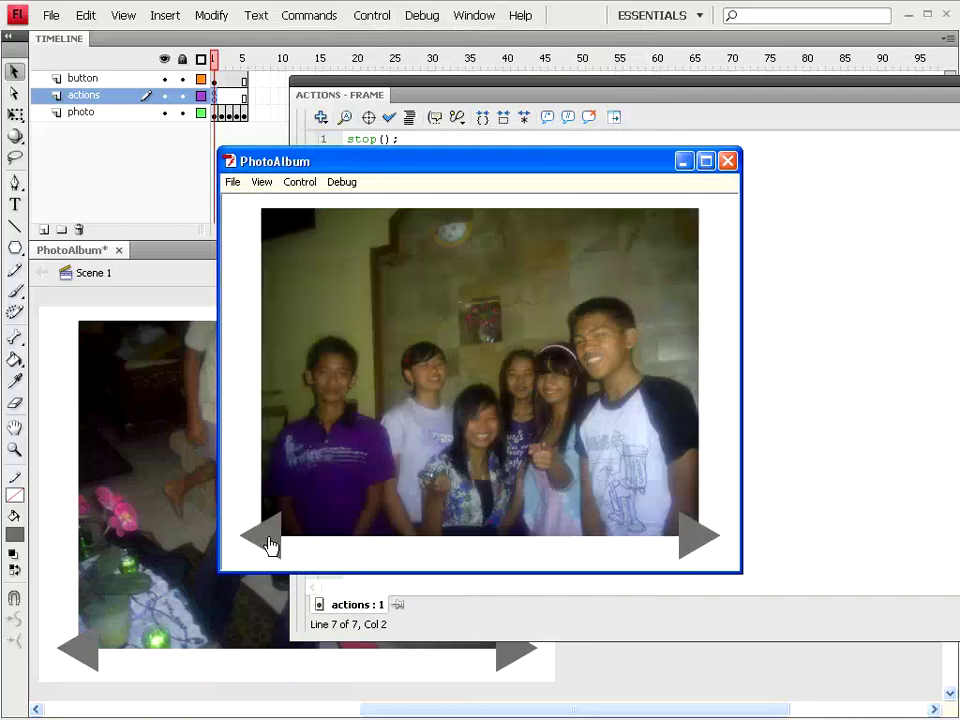
{"action": "left_click", "coordinate": [270, 544]}
- Step forward four photos, back one, then forward one again
{"action": "left_click", "coordinate": [697, 548]}
{"action": "left_click", "coordinate": [697, 548]}
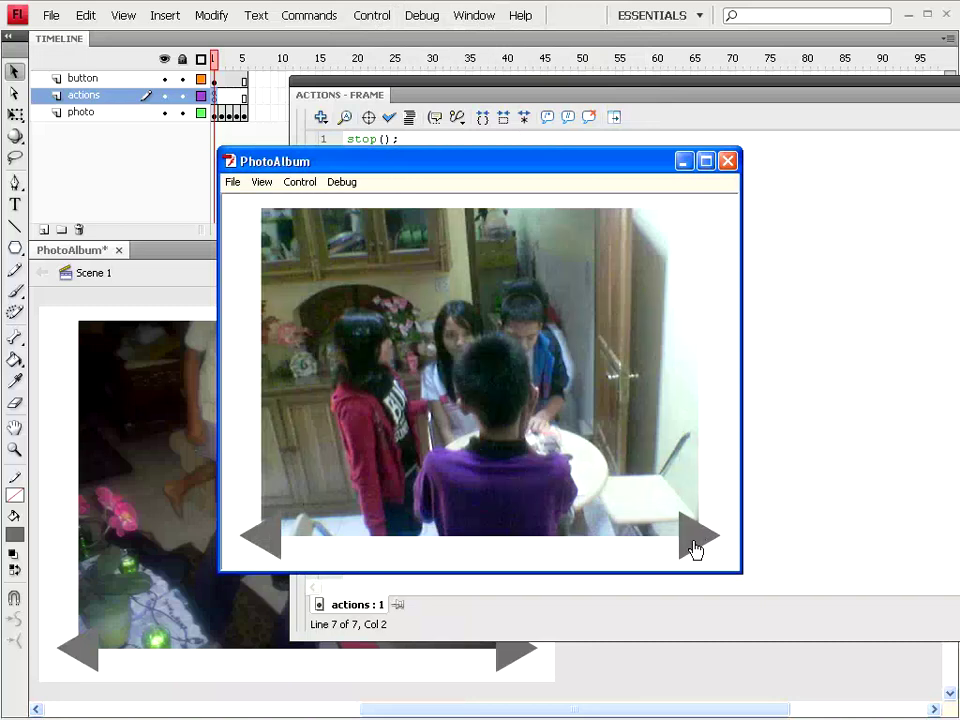
{"action": "left_click", "coordinate": [697, 548]}
{"action": "left_click", "coordinate": [695, 549]}
{"action": "left_click", "coordinate": [268, 543]}
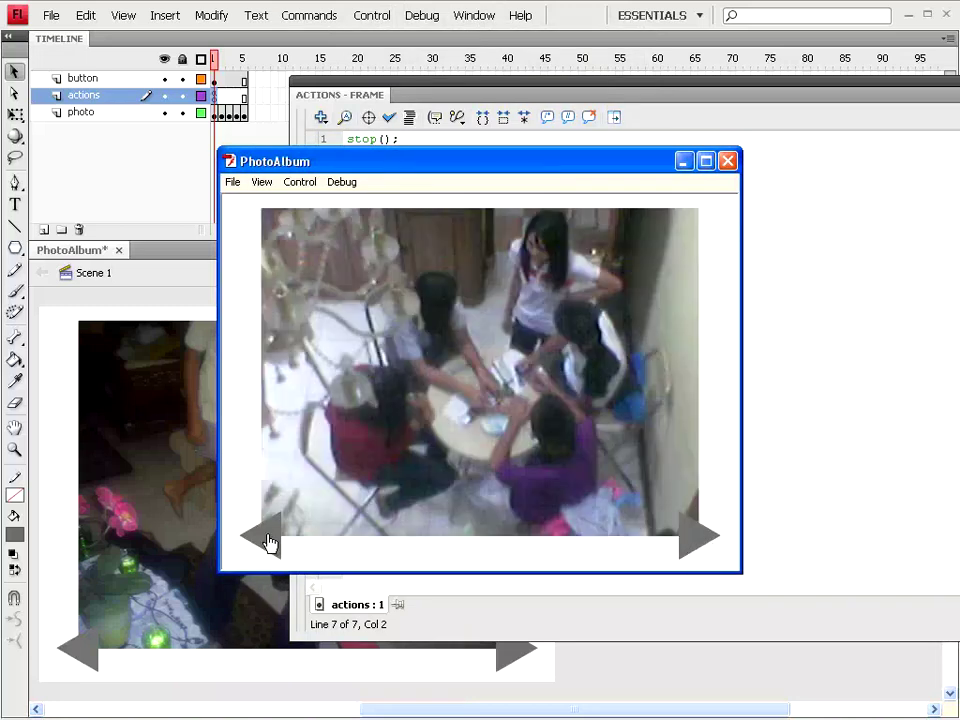
{"action": "left_click", "coordinate": [697, 541]}
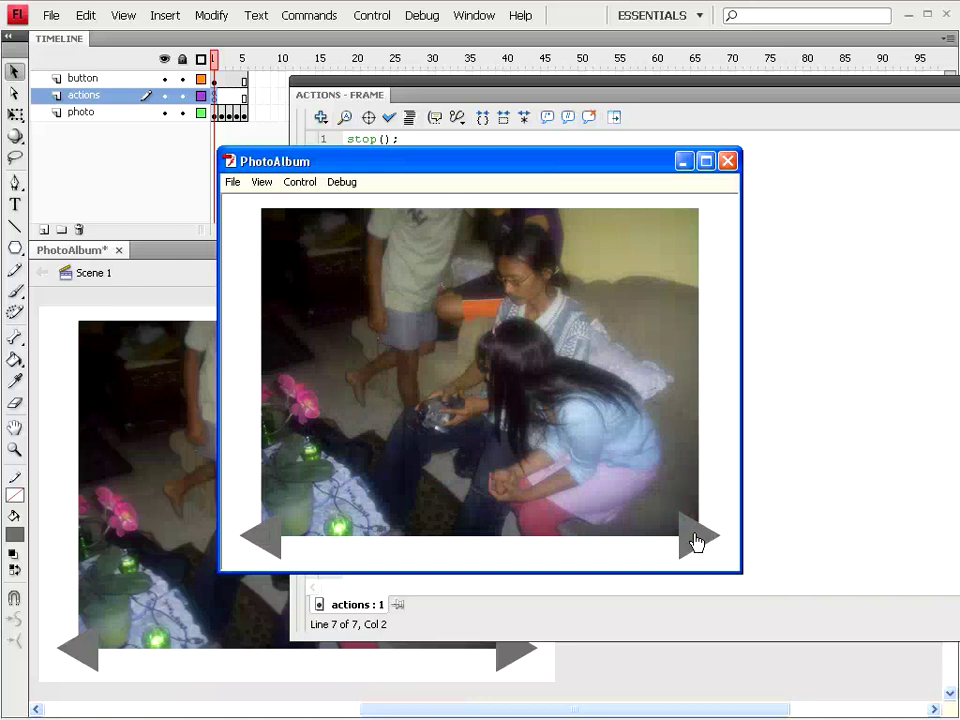